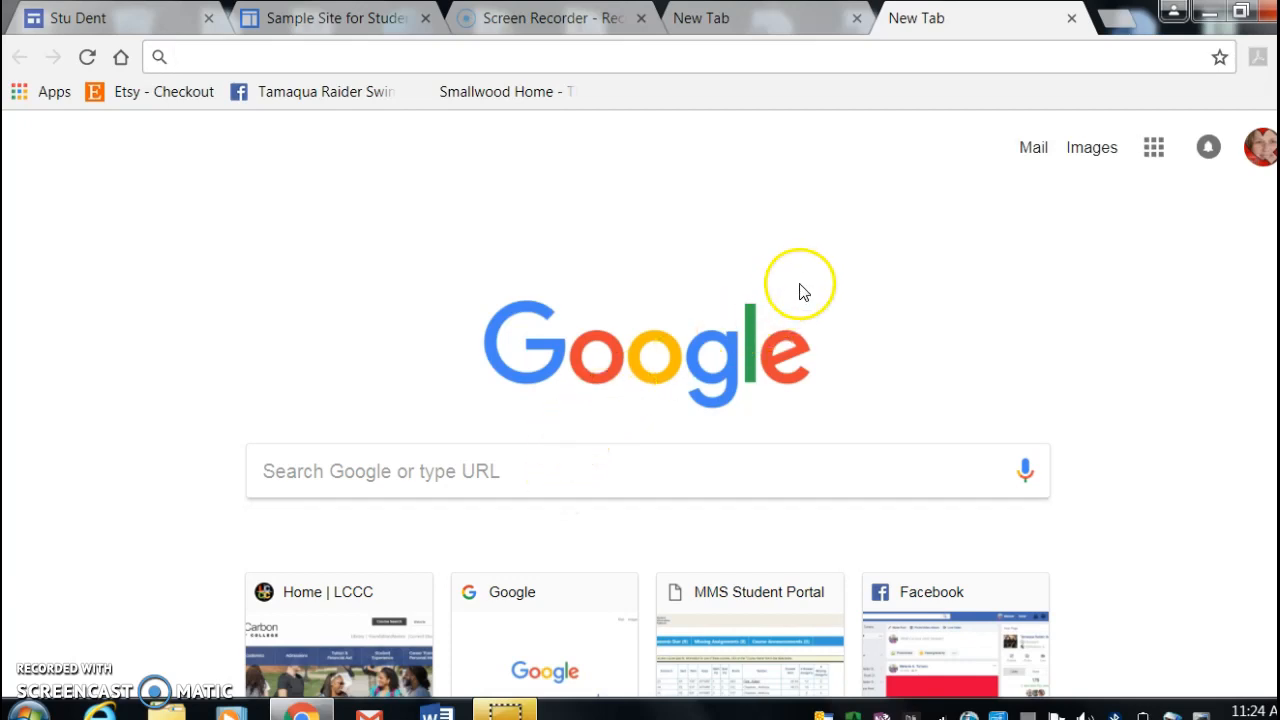
- Open Google Drive from the Google apps on the new tab page
click(1155, 150)
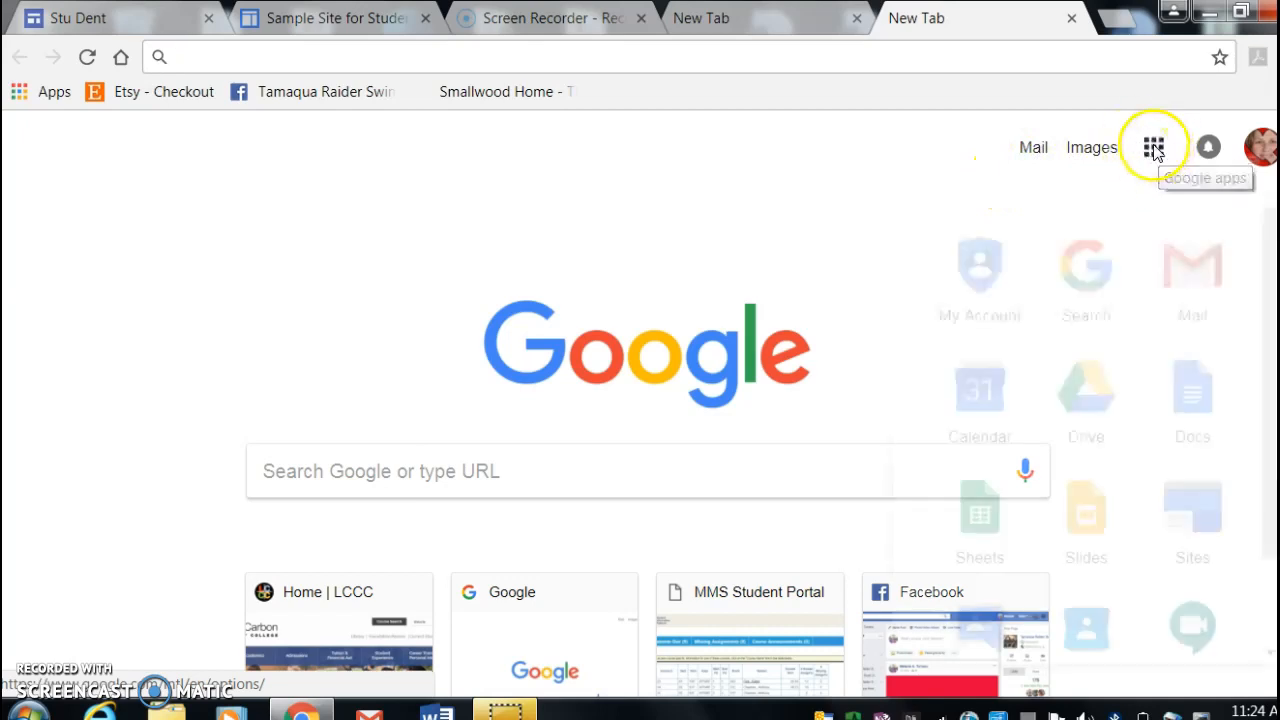
click(1155, 160)
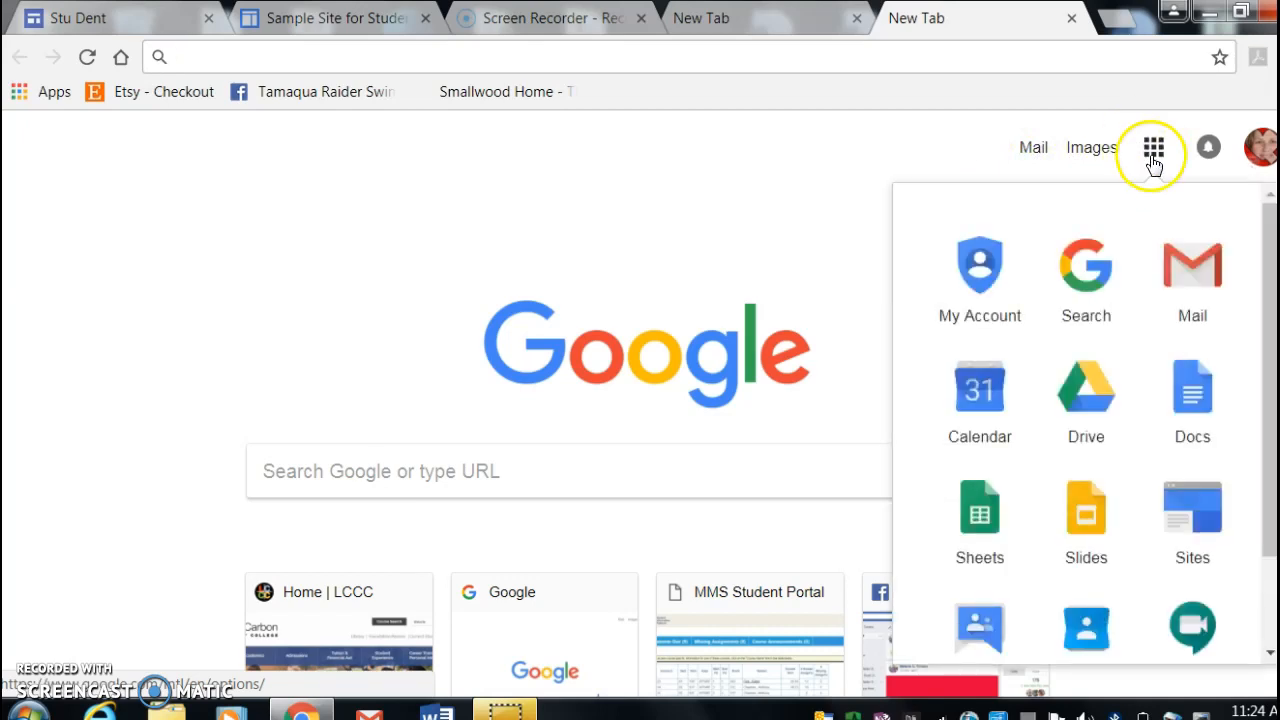
click(1097, 420)
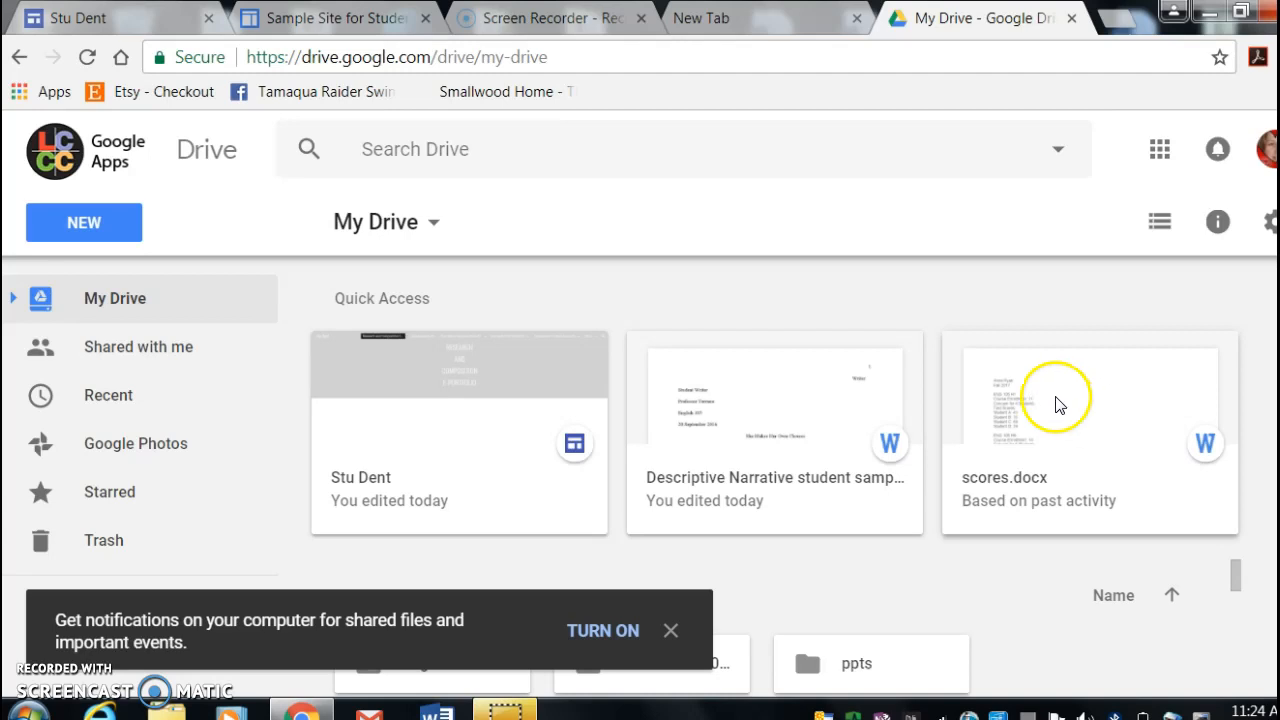
- Start a file upload to My Drive and browse to the DESCRIPTIVE-NARRATIVE ESSAY #1 folder inside REDESIGN on the Desktop
click(83, 223)
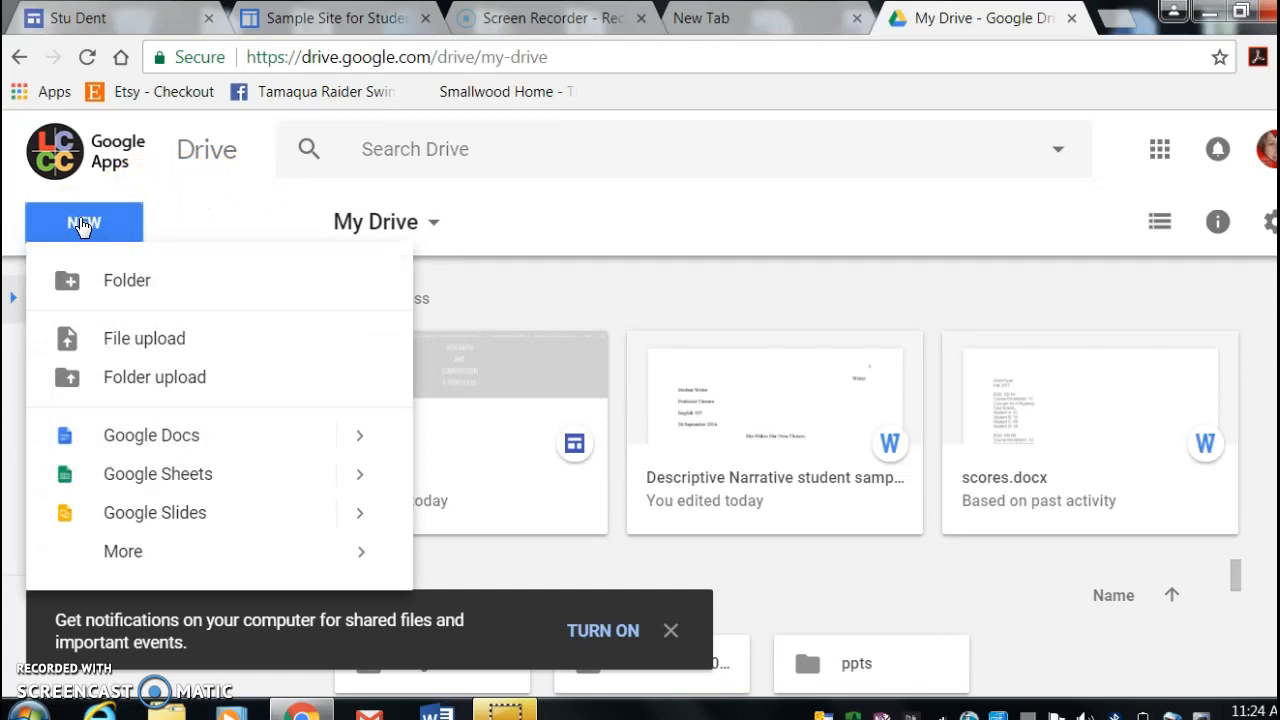
click(140, 347)
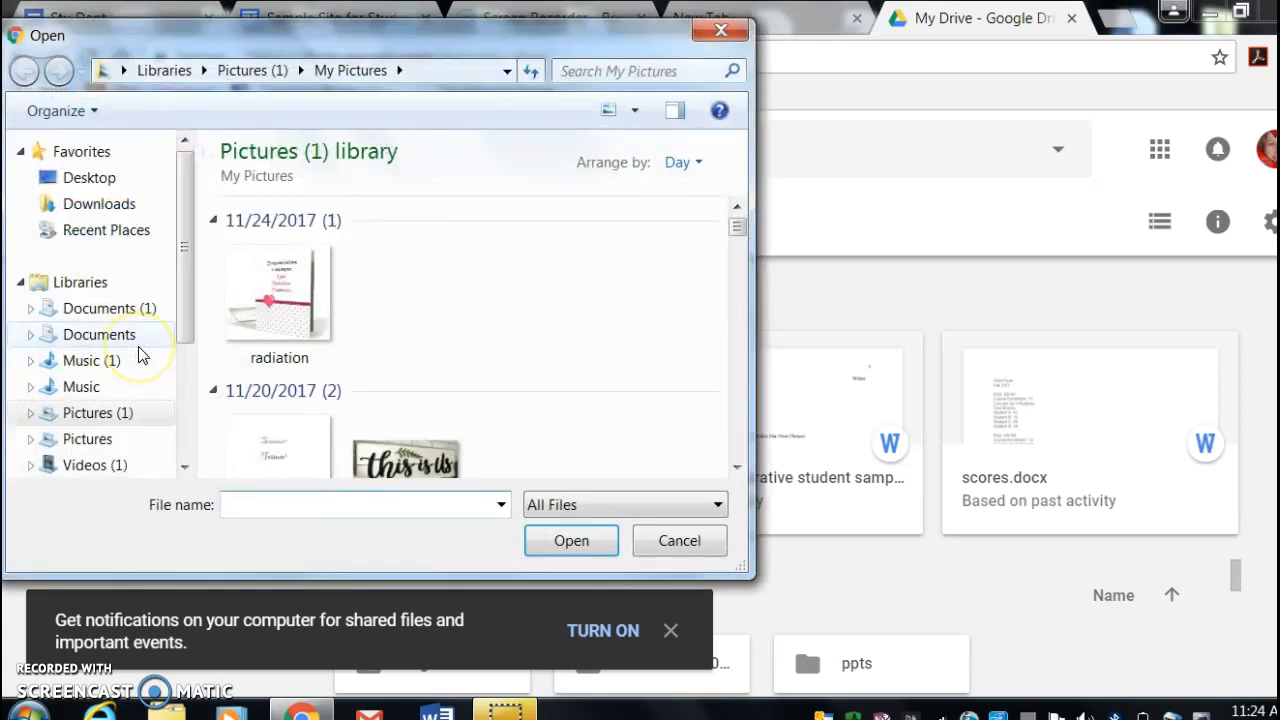
mouse_move(737, 227)
mouse_down()
mouse_move(748, 251)
mouse_move(741, 240)
mouse_up()
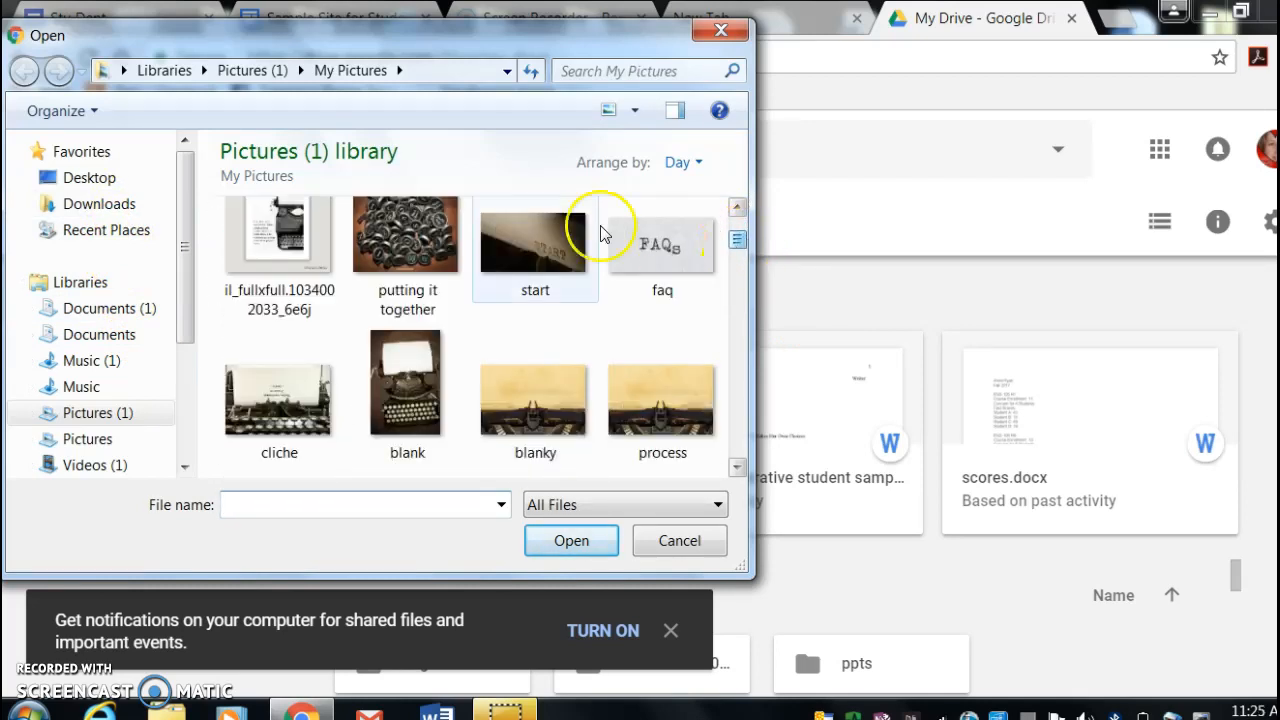
click(133, 182)
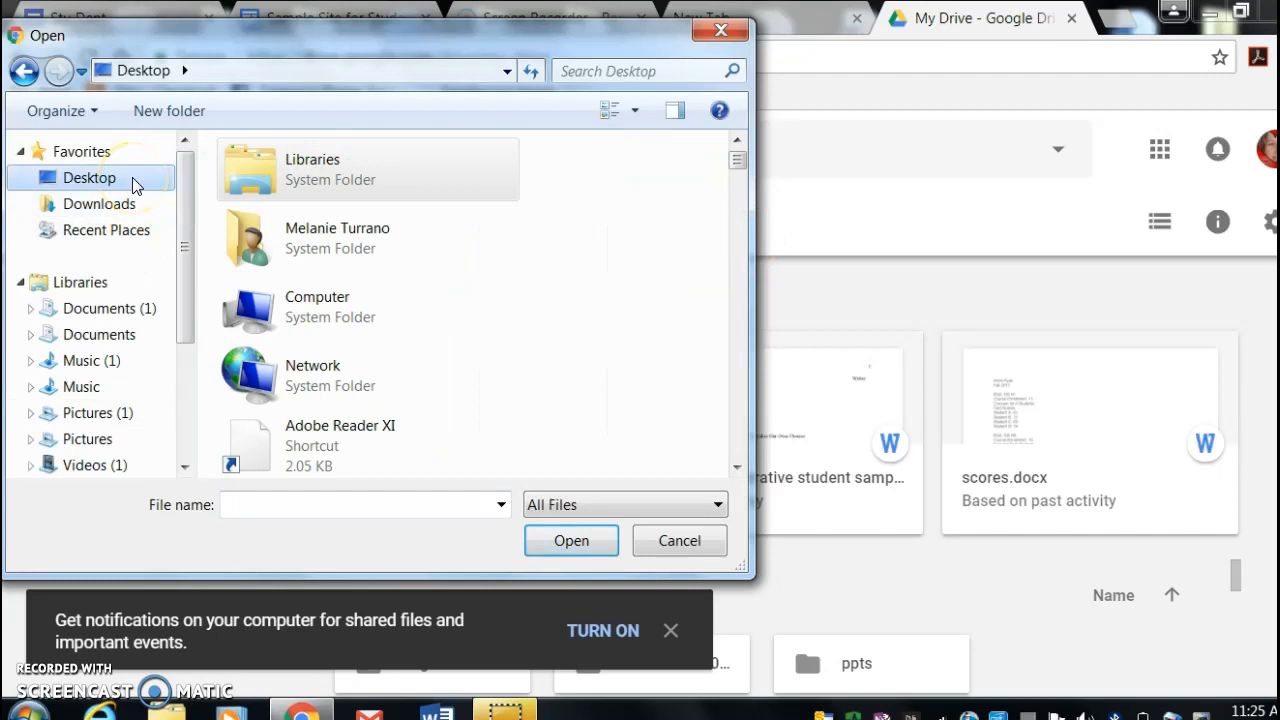
drag(737, 162, 753, 318)
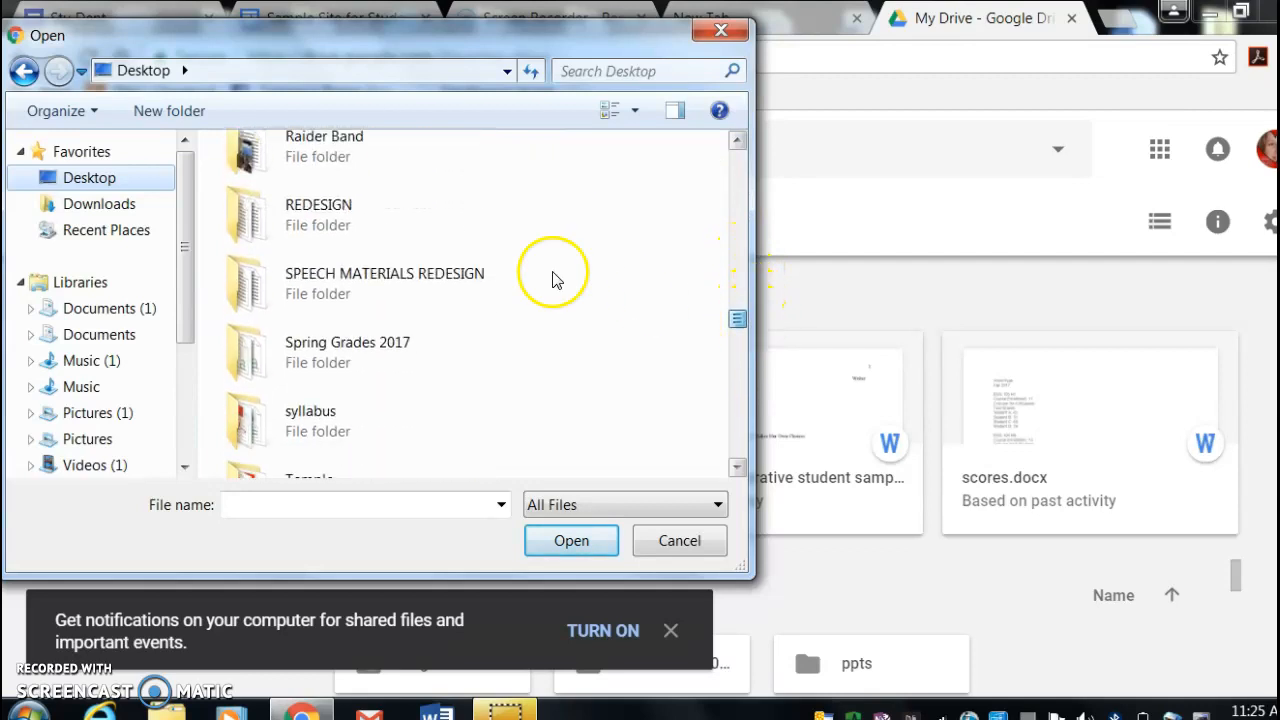
double_click(300, 210)
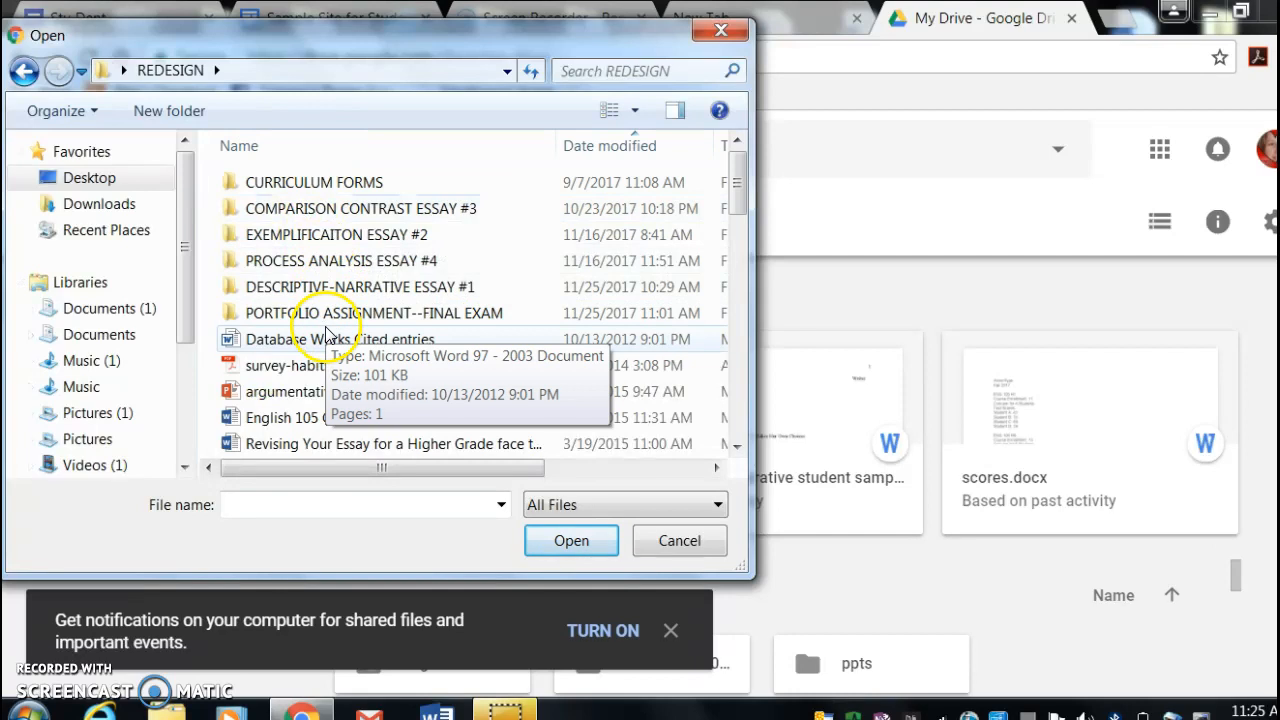
double_click(305, 286)
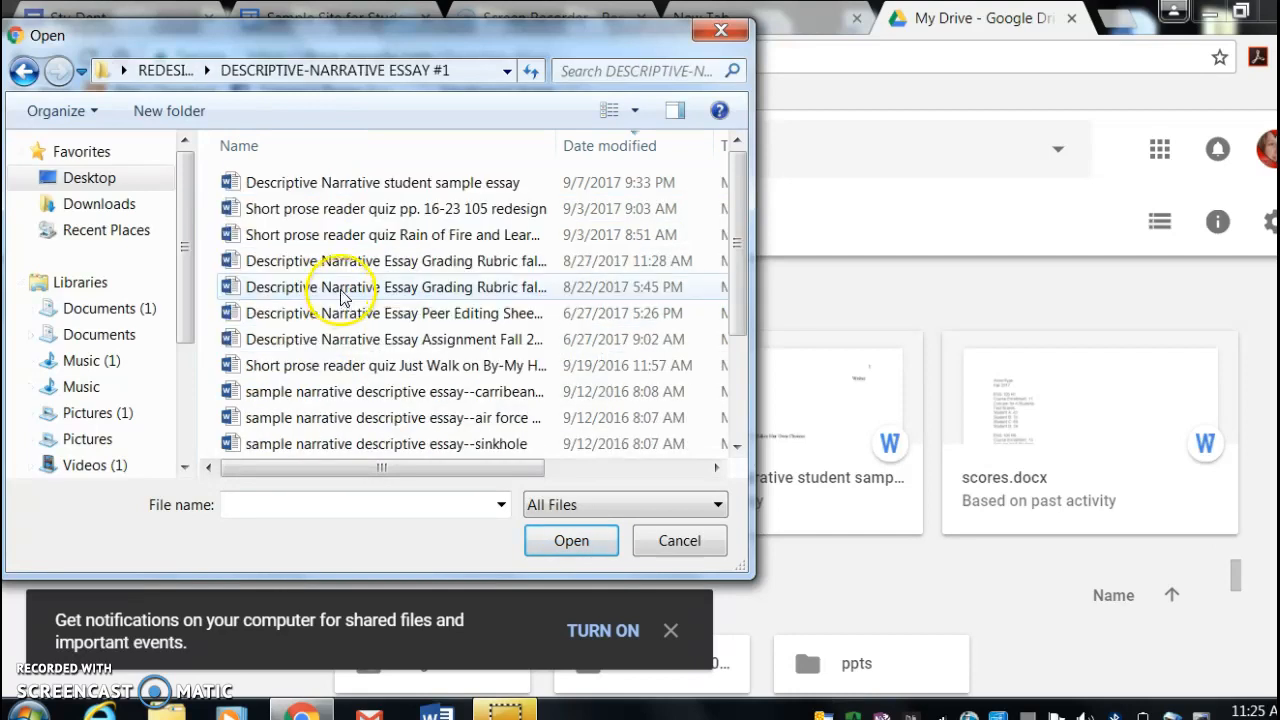
- Upload the Word document "Descriptive Narrative student sample essay" to My Drive
click(389, 195)
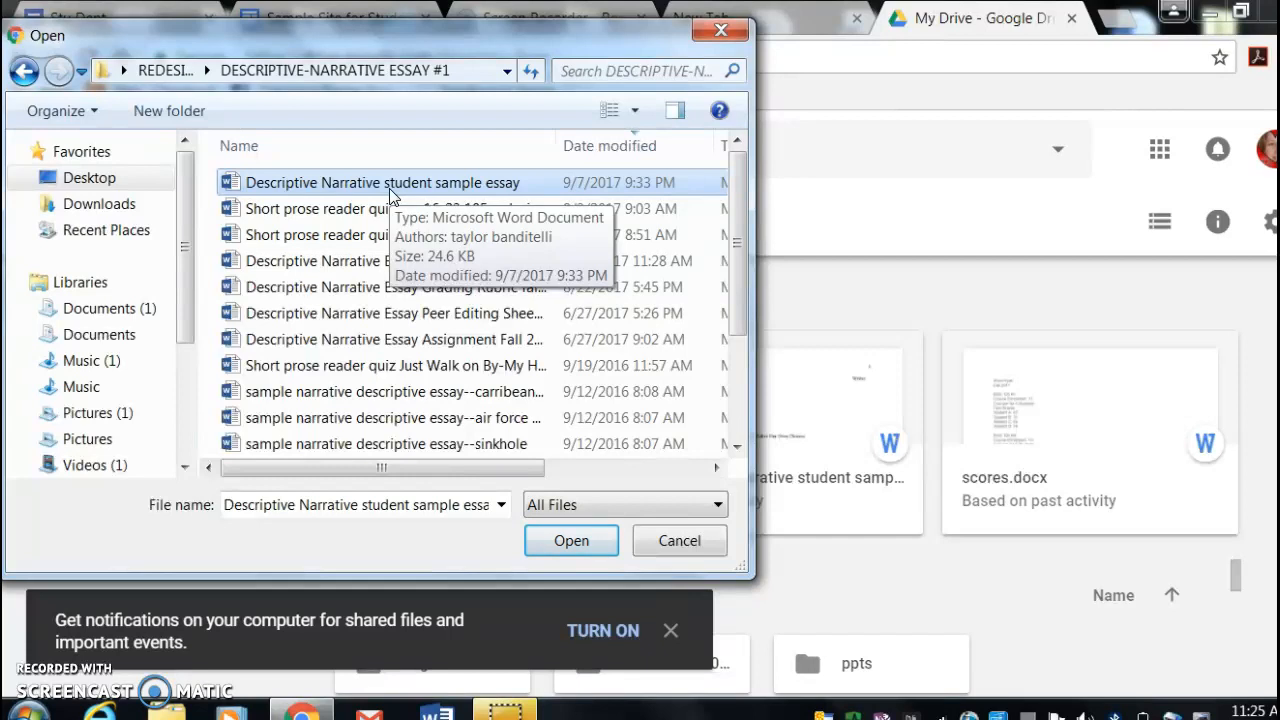
click(389, 186)
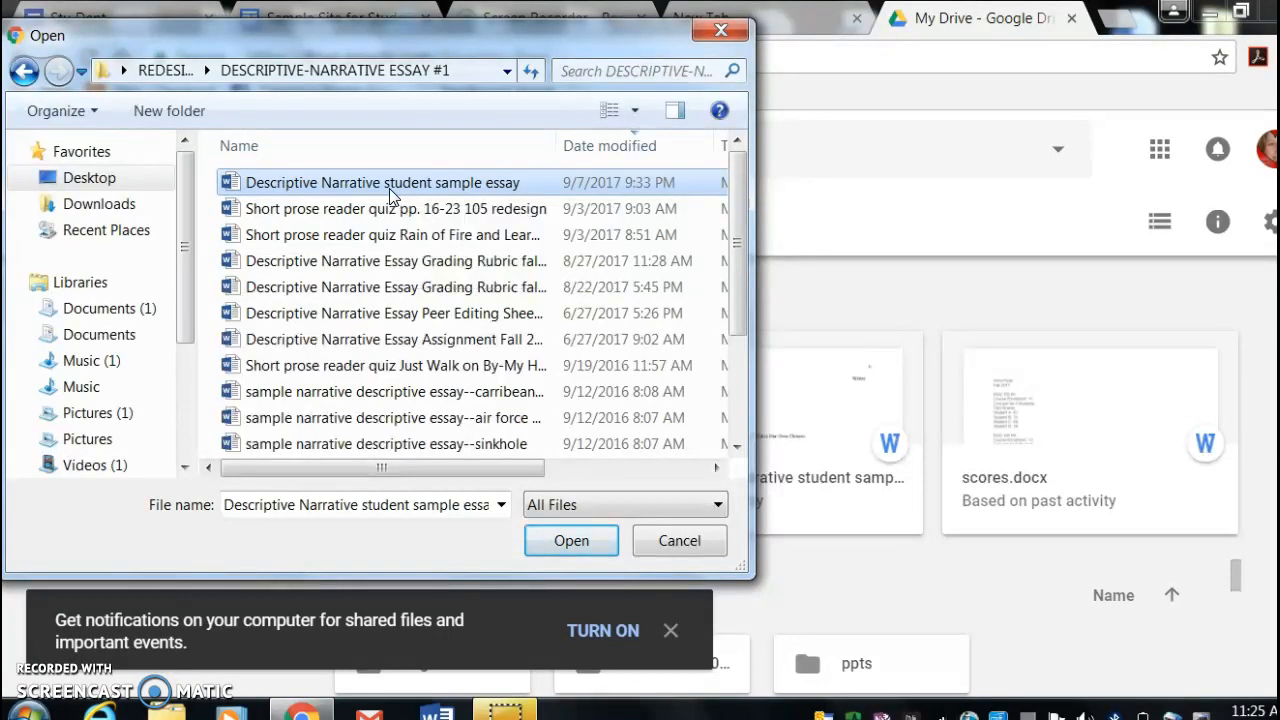
click(555, 546)
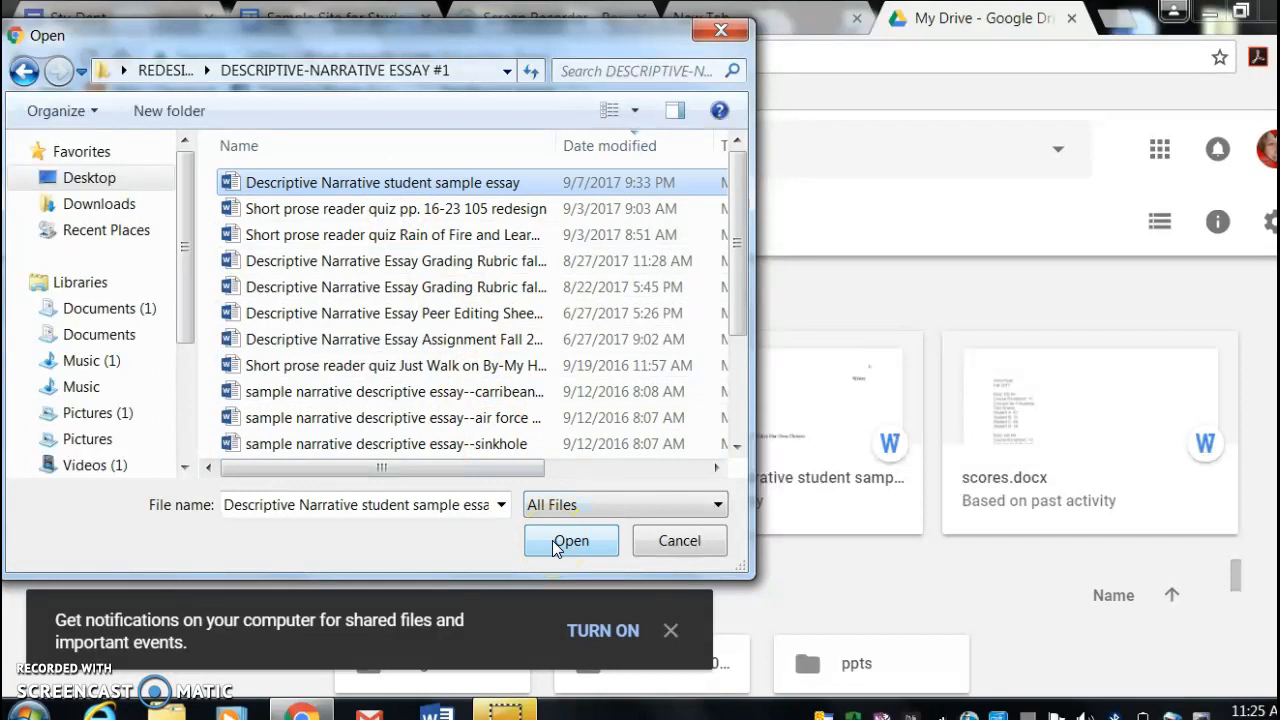
click(555, 546)
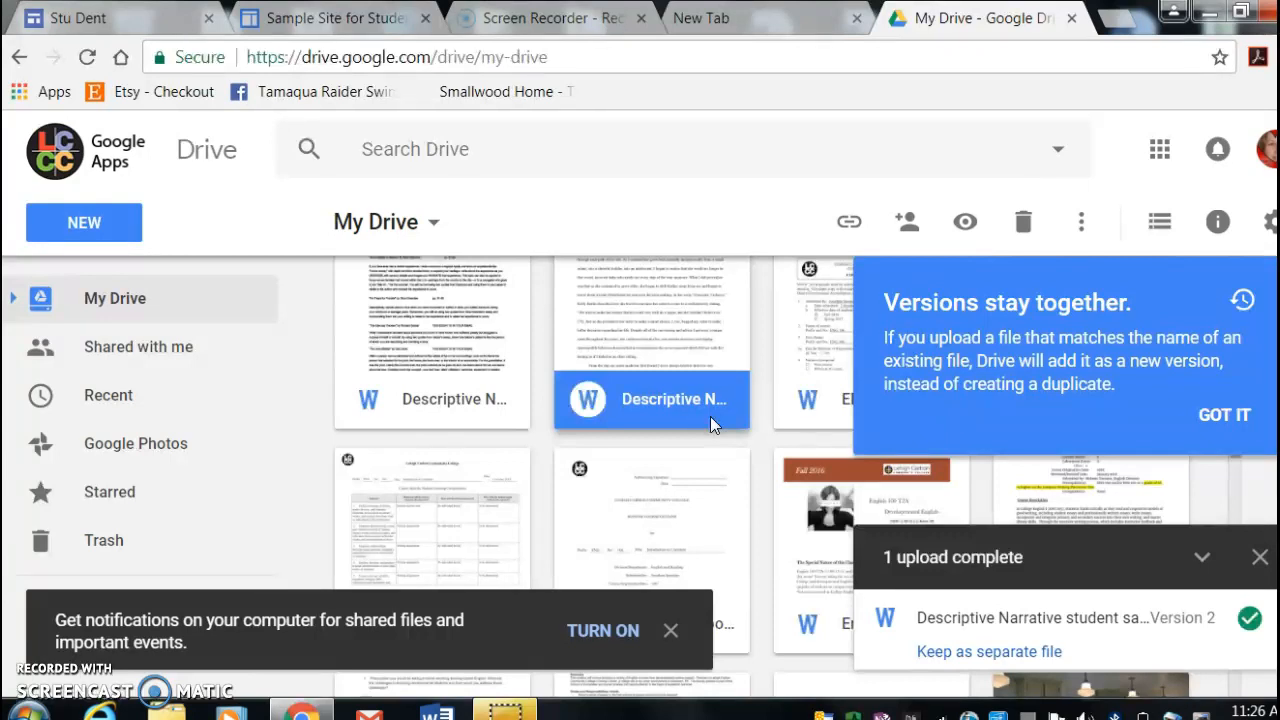
- Upload the Caribbean sample narrative descriptive essay from the same folder to My Drive
click(64, 222)
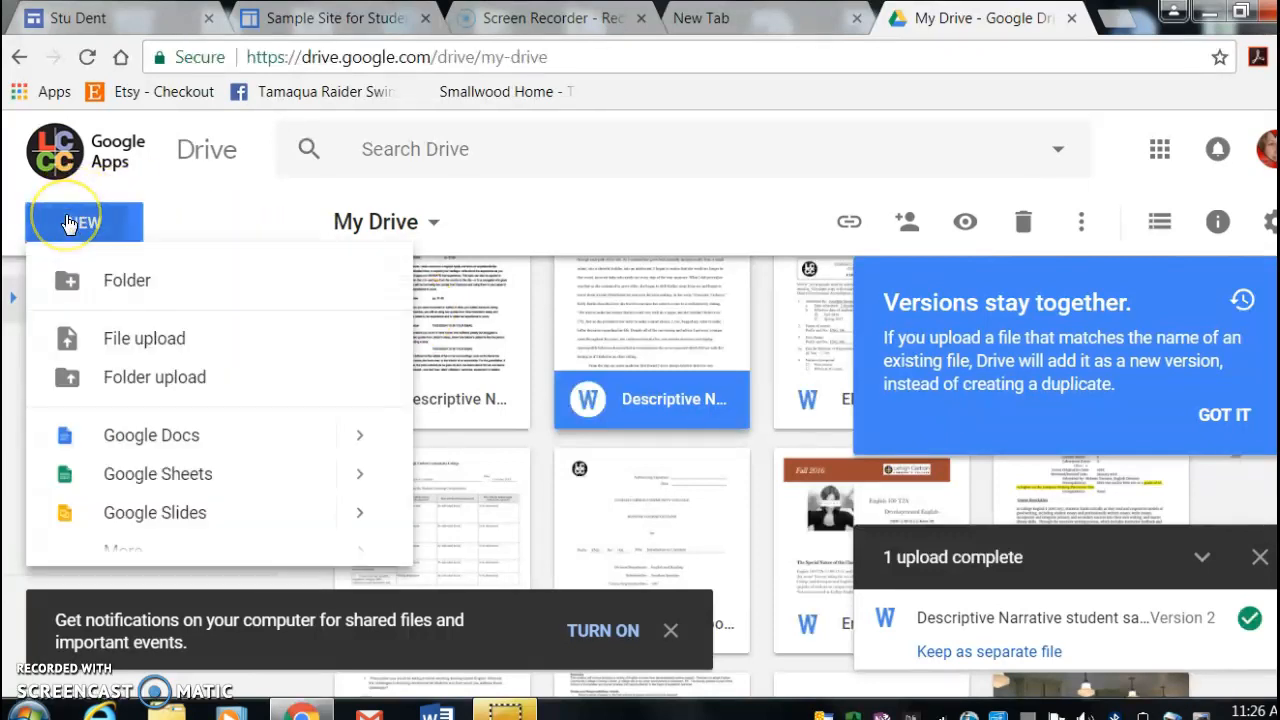
click(114, 340)
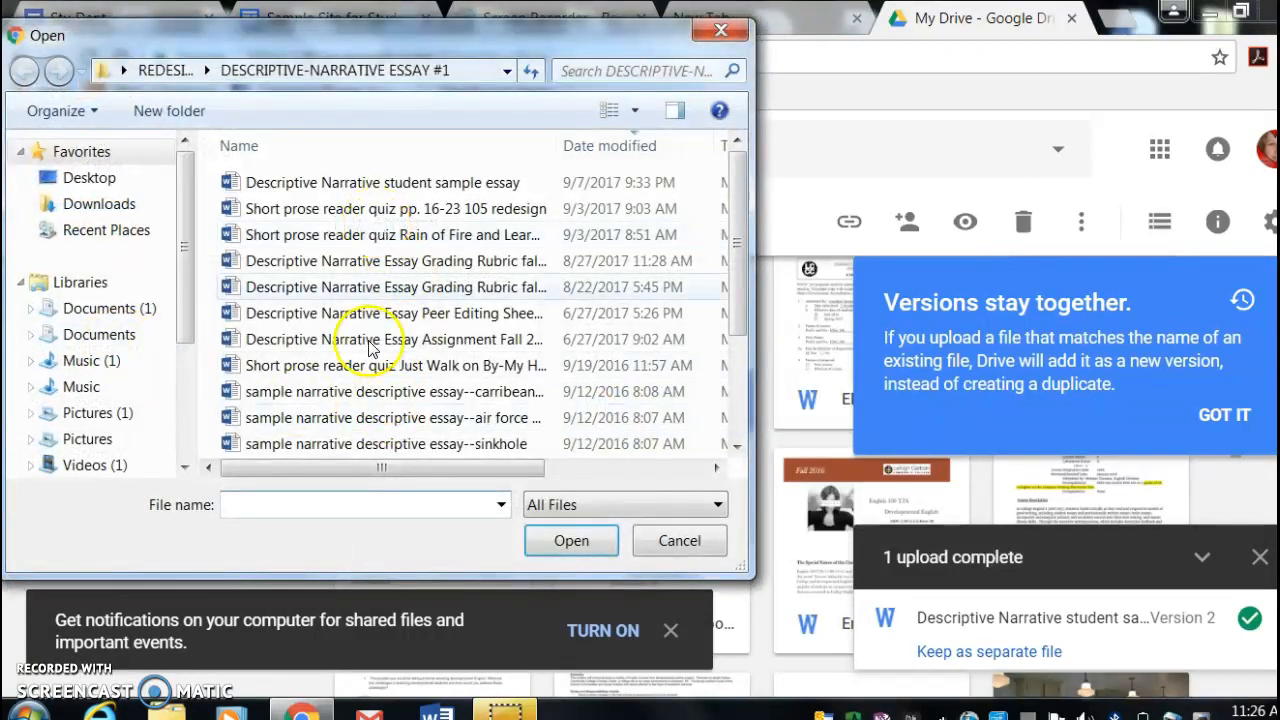
click(374, 398)
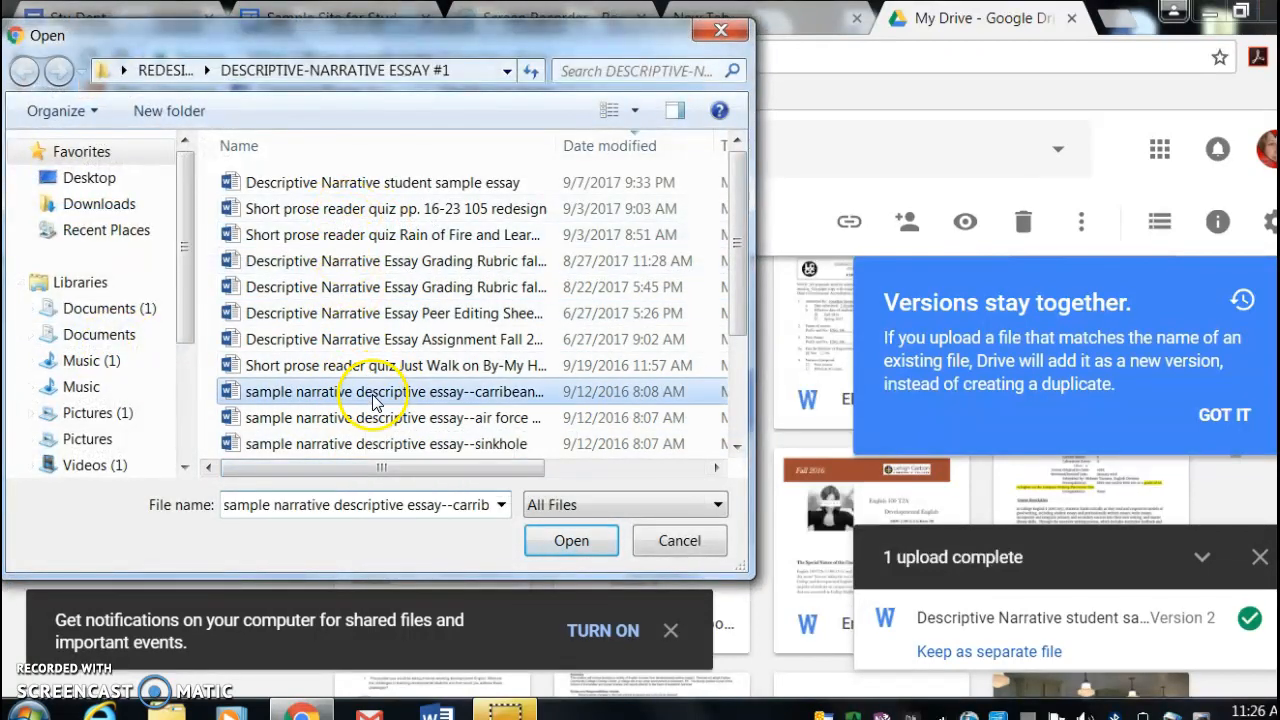
click(552, 548)
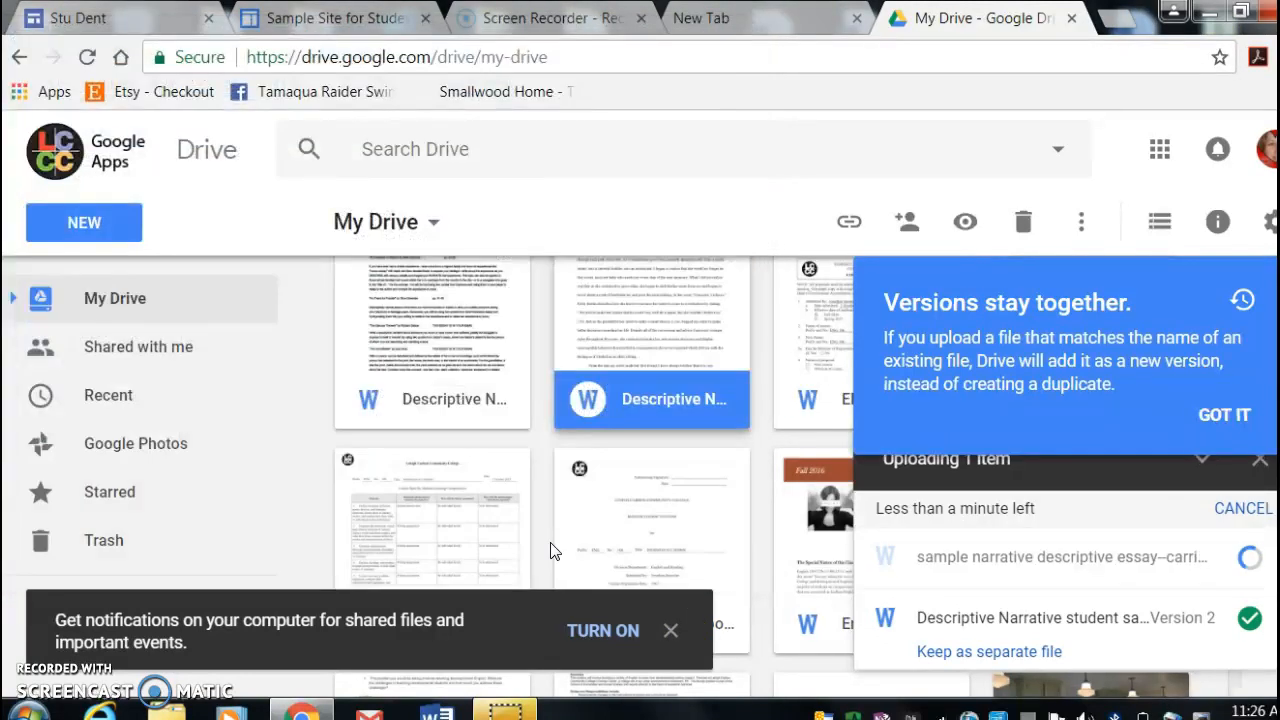
click(493, 372)
click(668, 425)
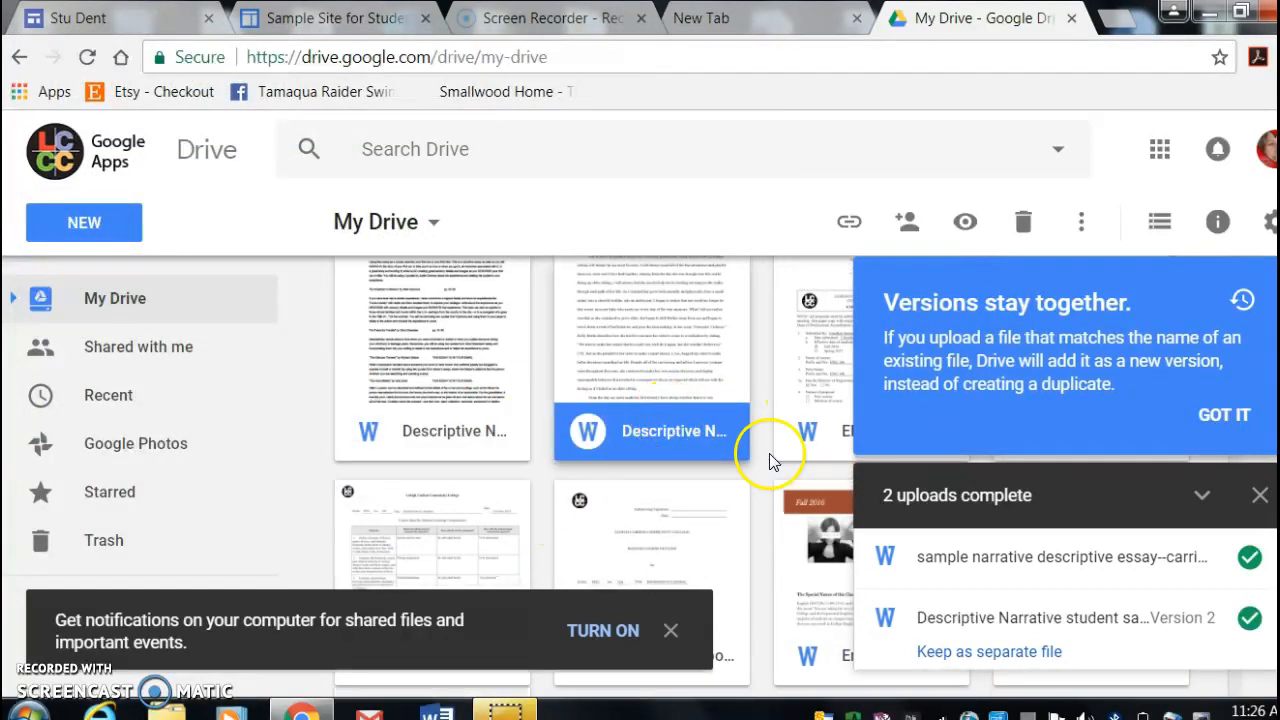
click(416, 375)
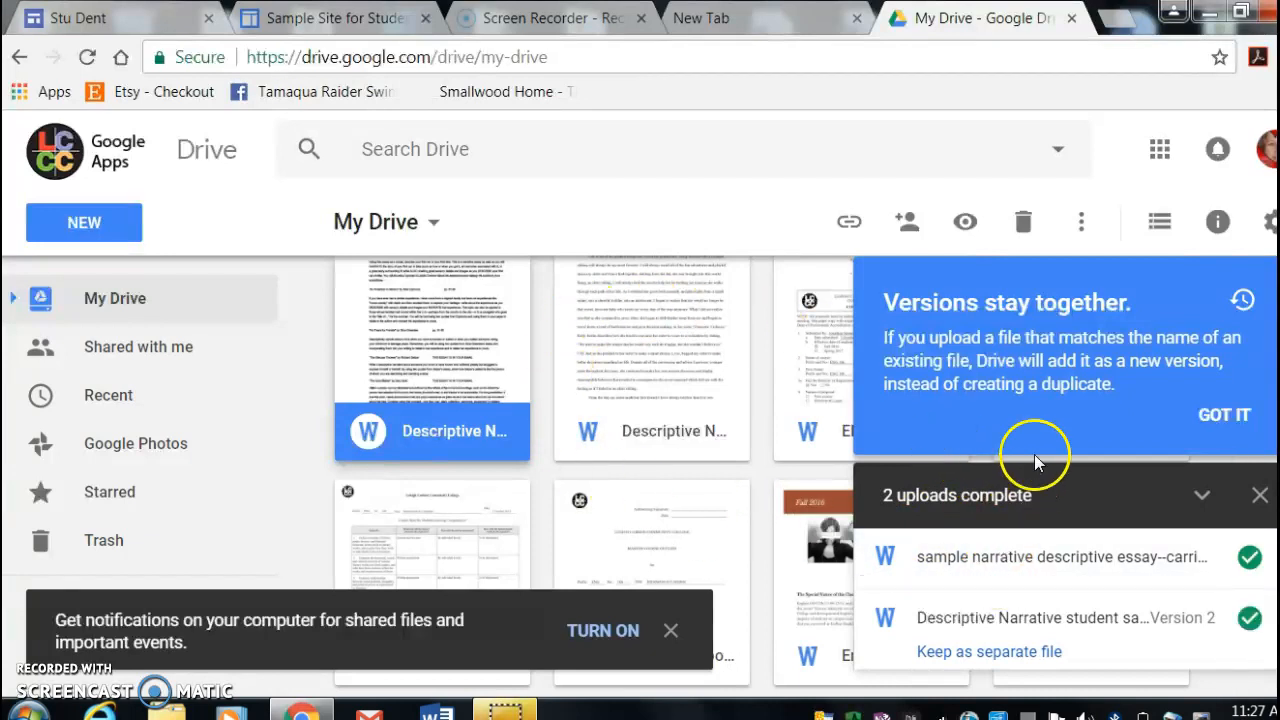
- Dismiss the file versions notice and open the Untitled Site in the new version of Google Sites
click(1159, 150)
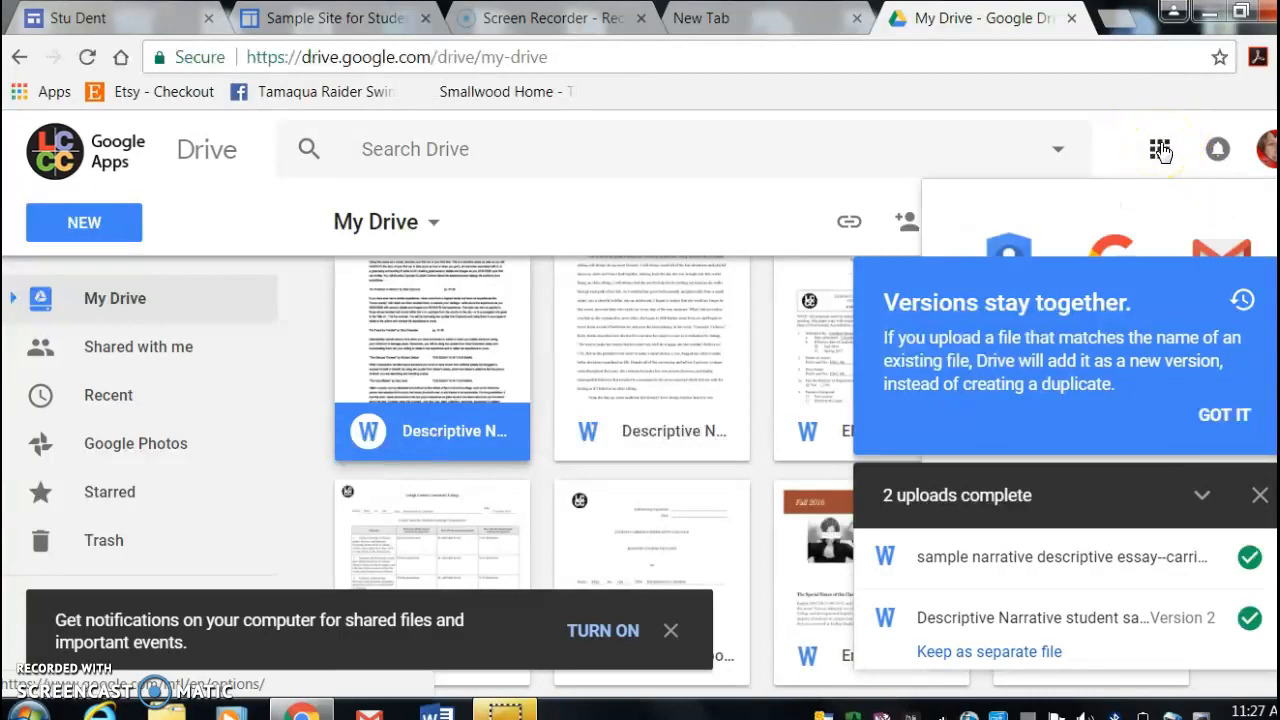
click(1224, 416)
click(1155, 150)
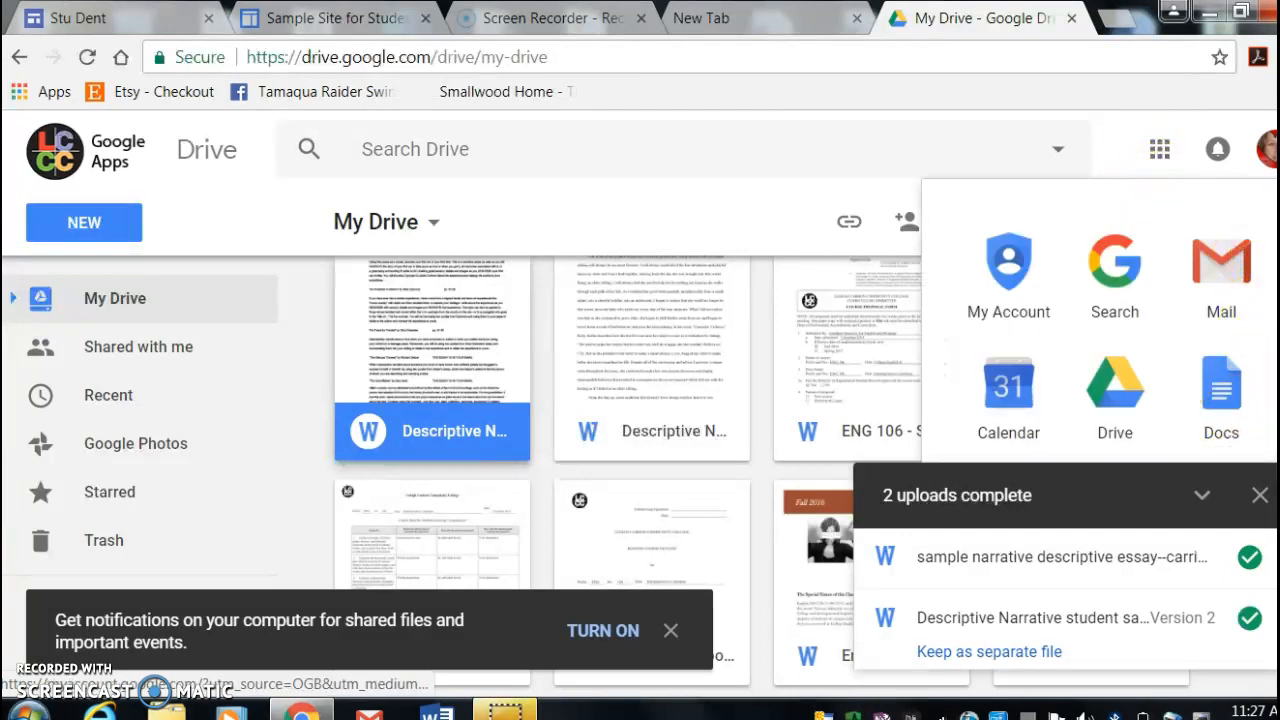
click(1155, 150)
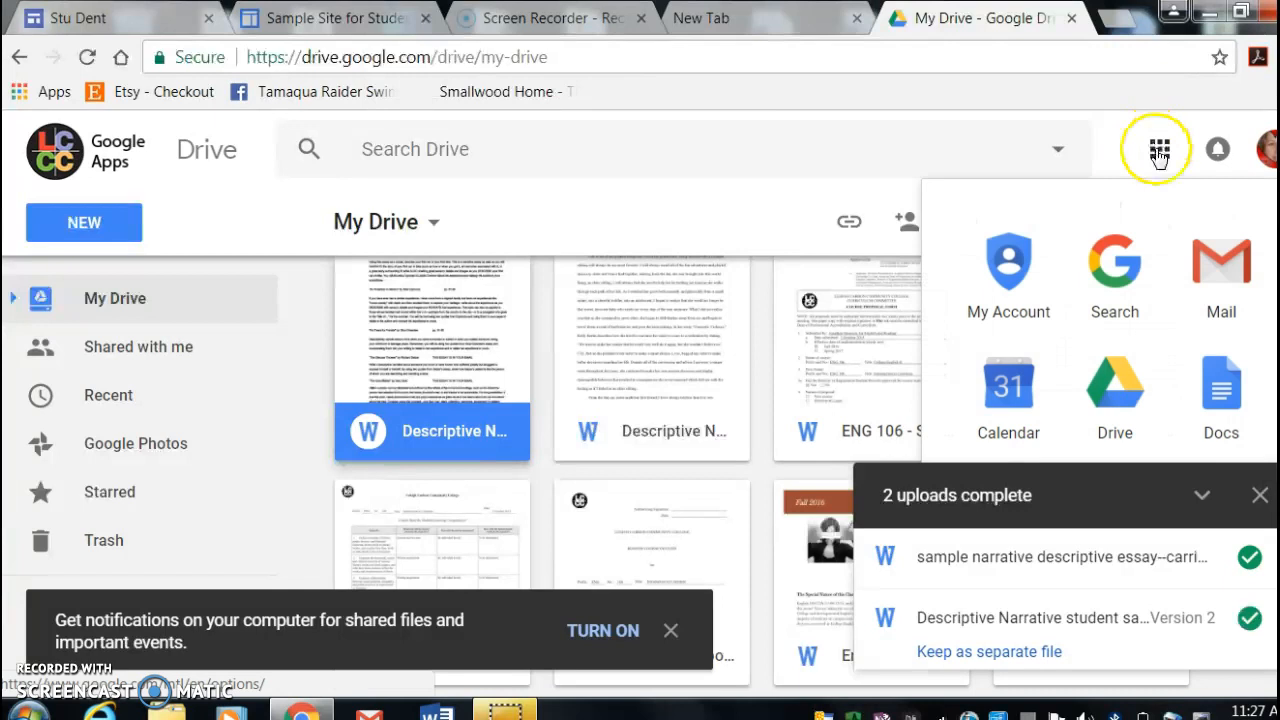
scroll(1100, 320, down, 1)
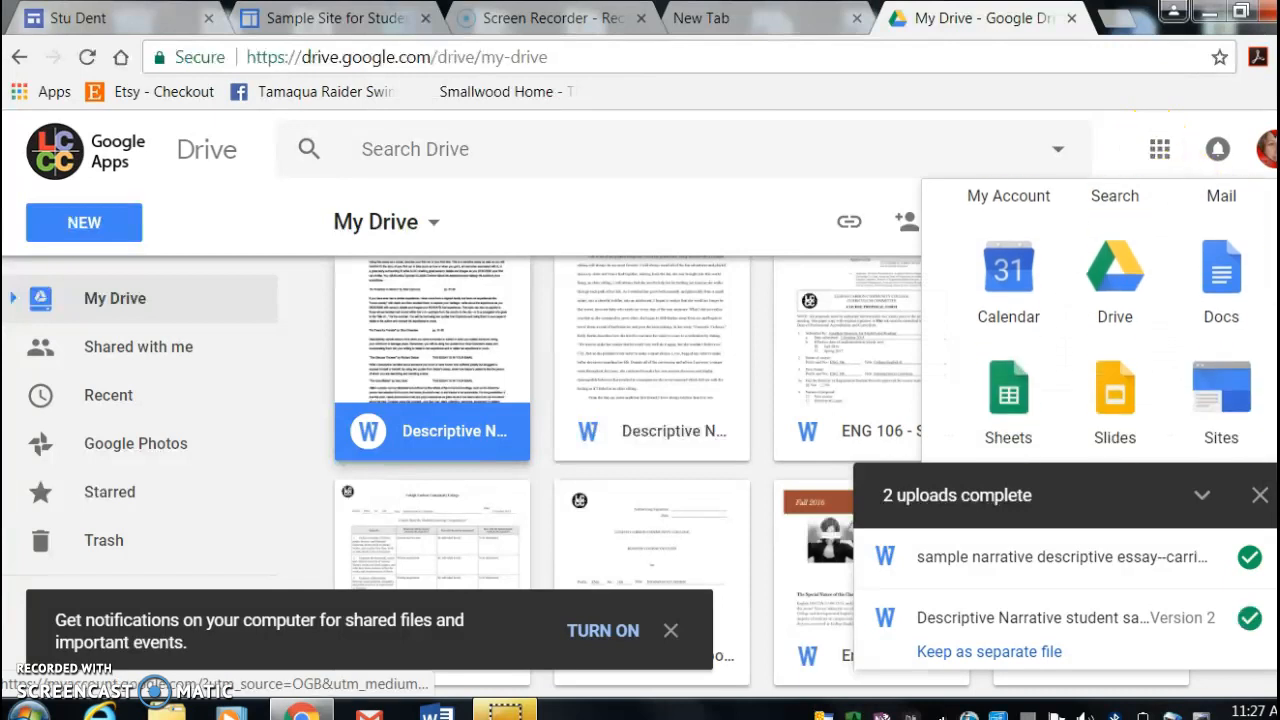
click(1237, 403)
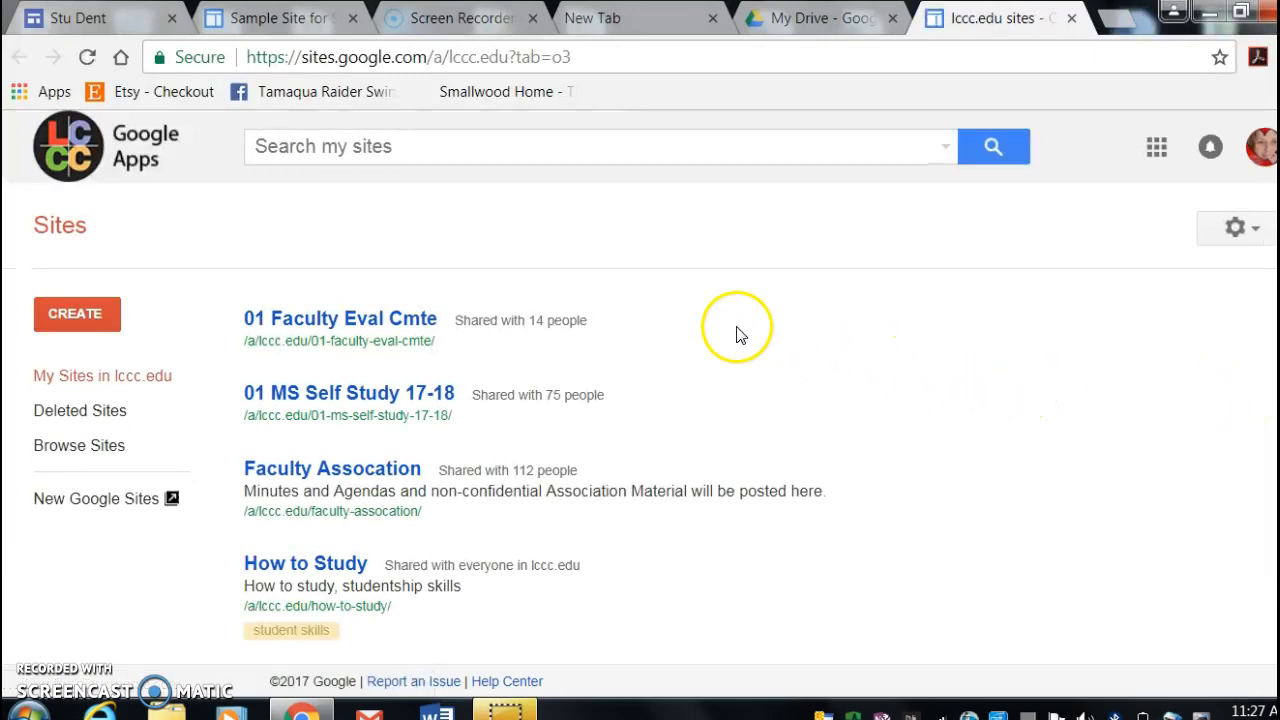
click(85, 510)
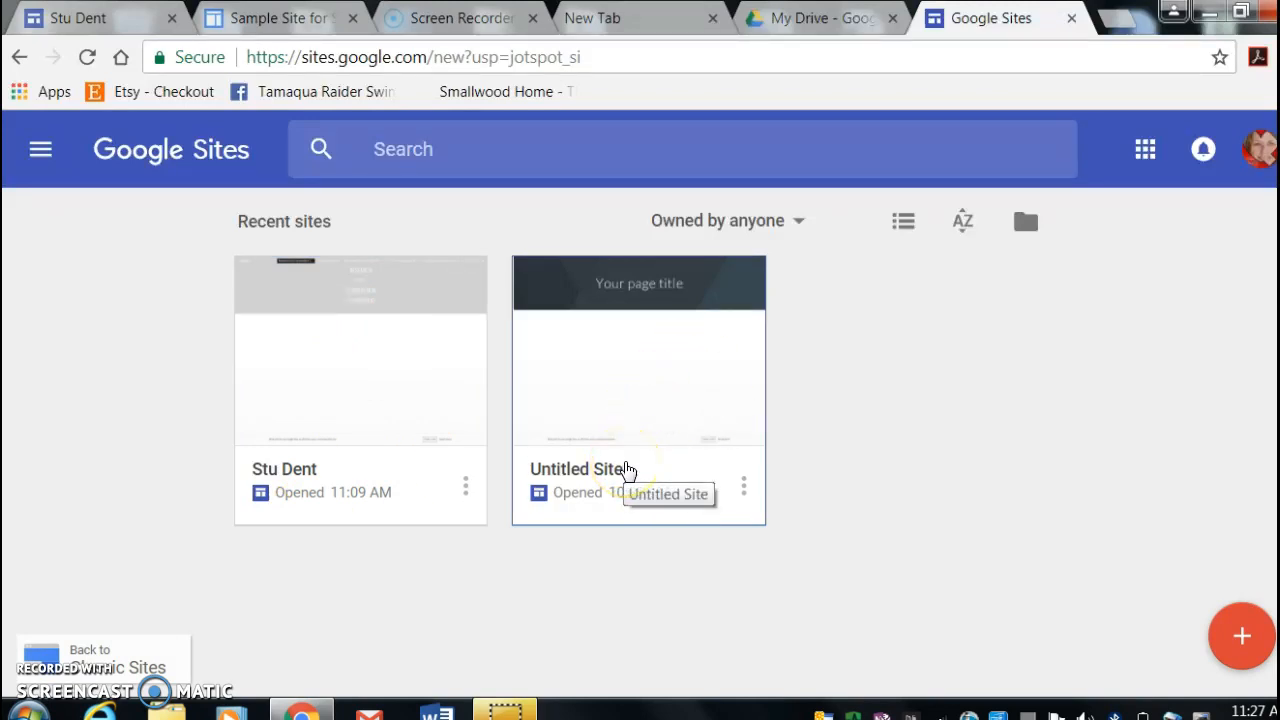
click(671, 372)
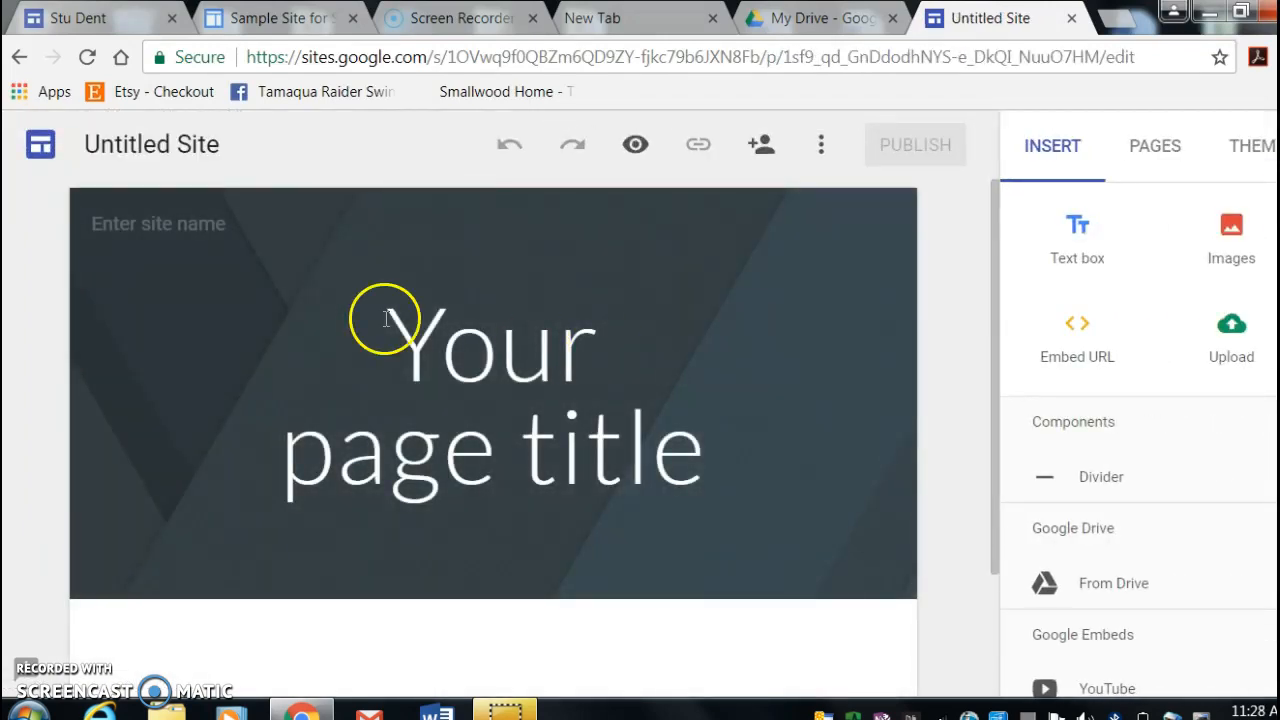
- Examine the blank site's name field and the text style options for its page title
click(317, 236)
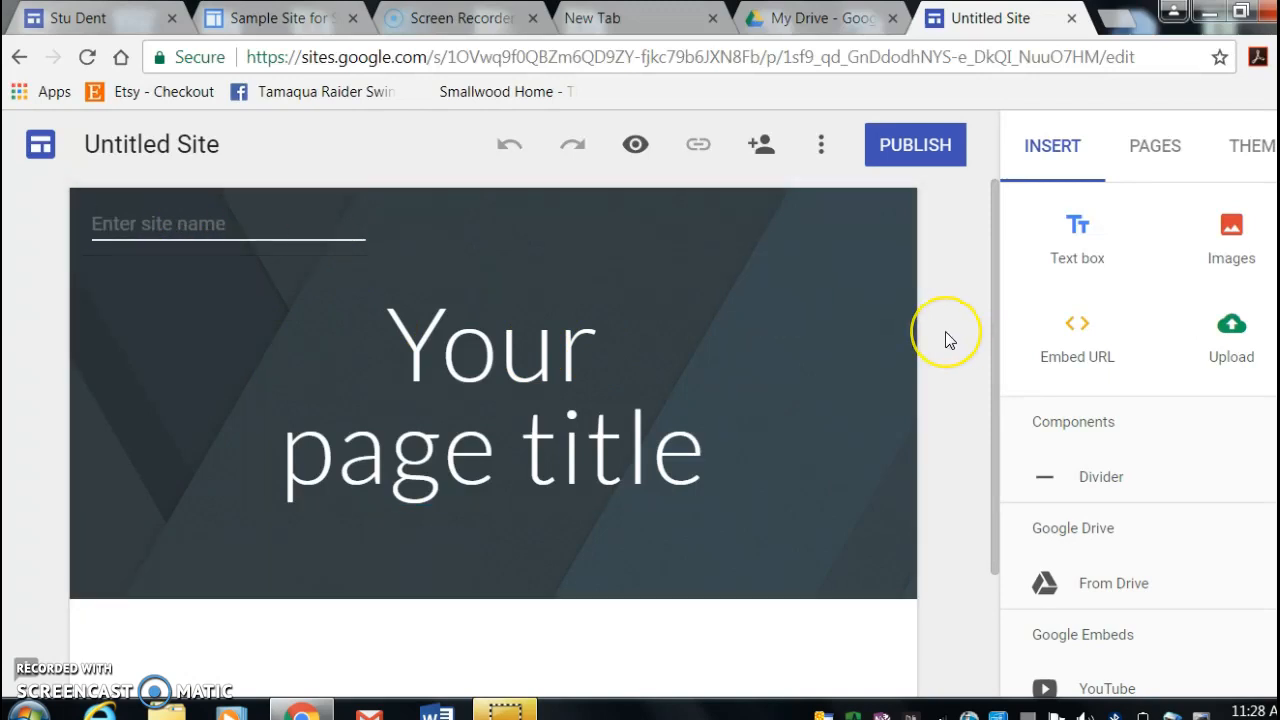
triple_click(557, 371)
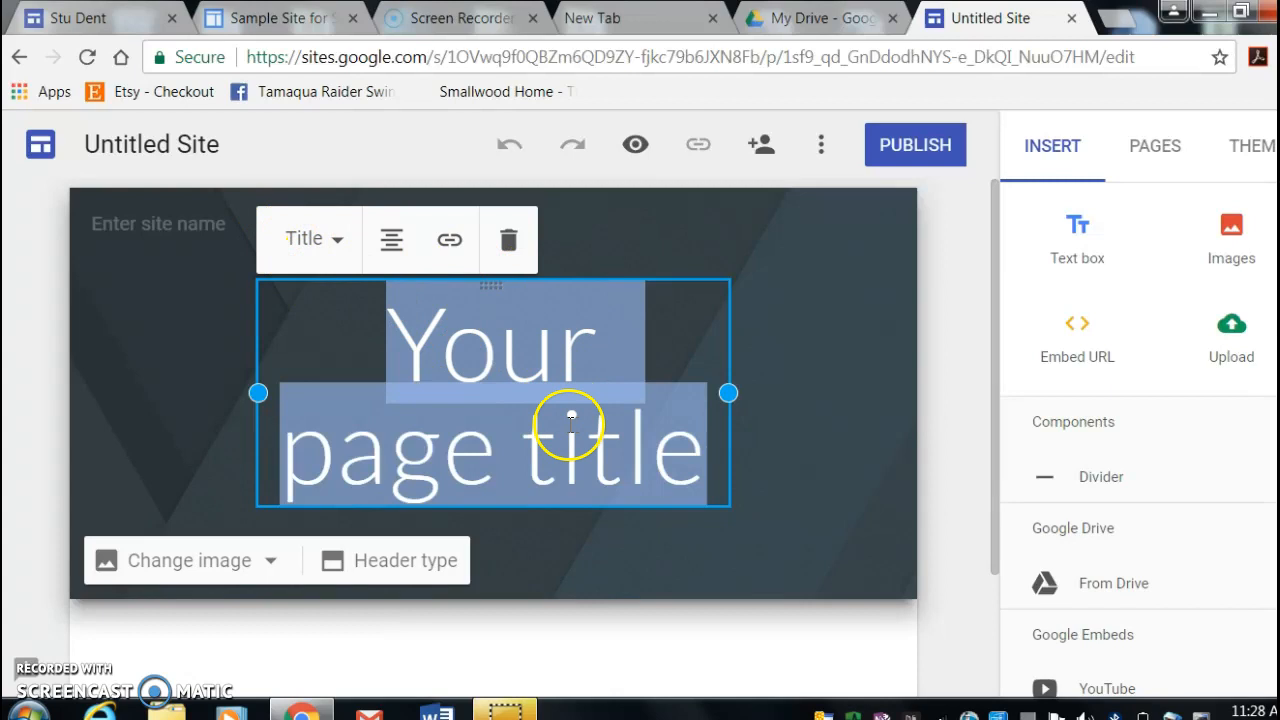
click(337, 245)
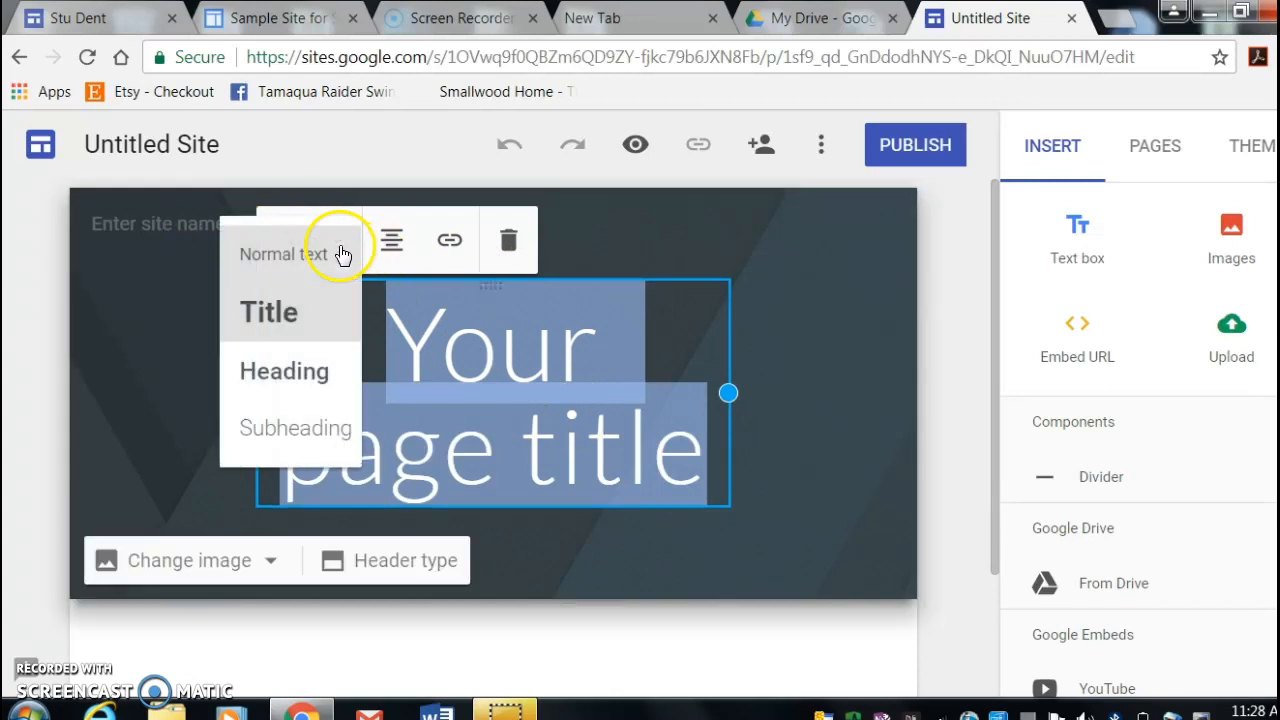
click(820, 432)
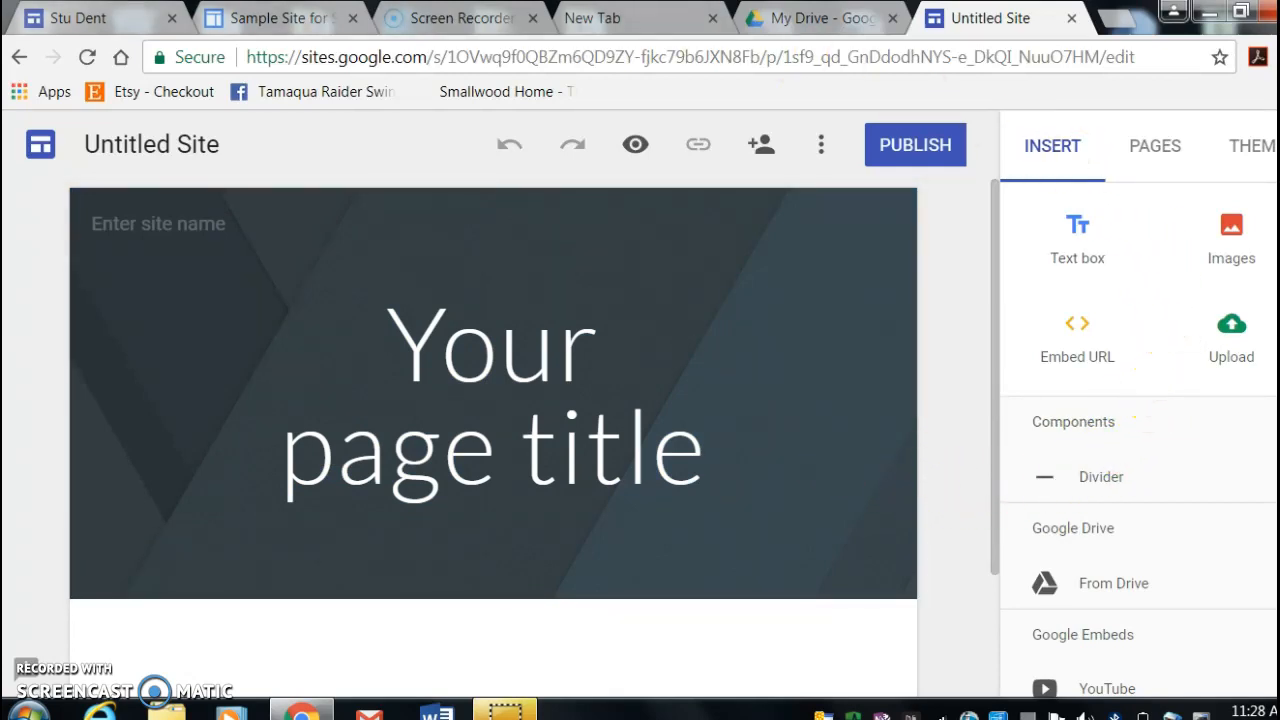
- Switch to the sample essay portfolio site and replace its document name with the author's full name
click(62, 18)
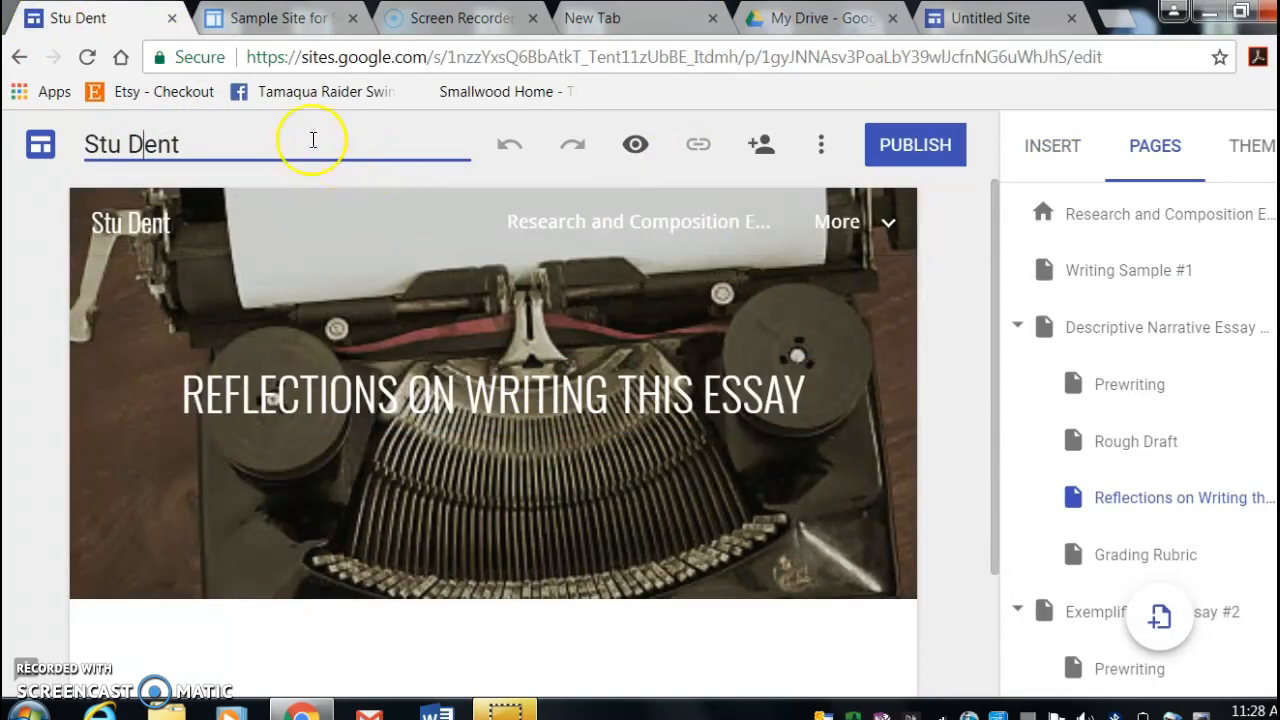
drag(196, 140, 43, 144)
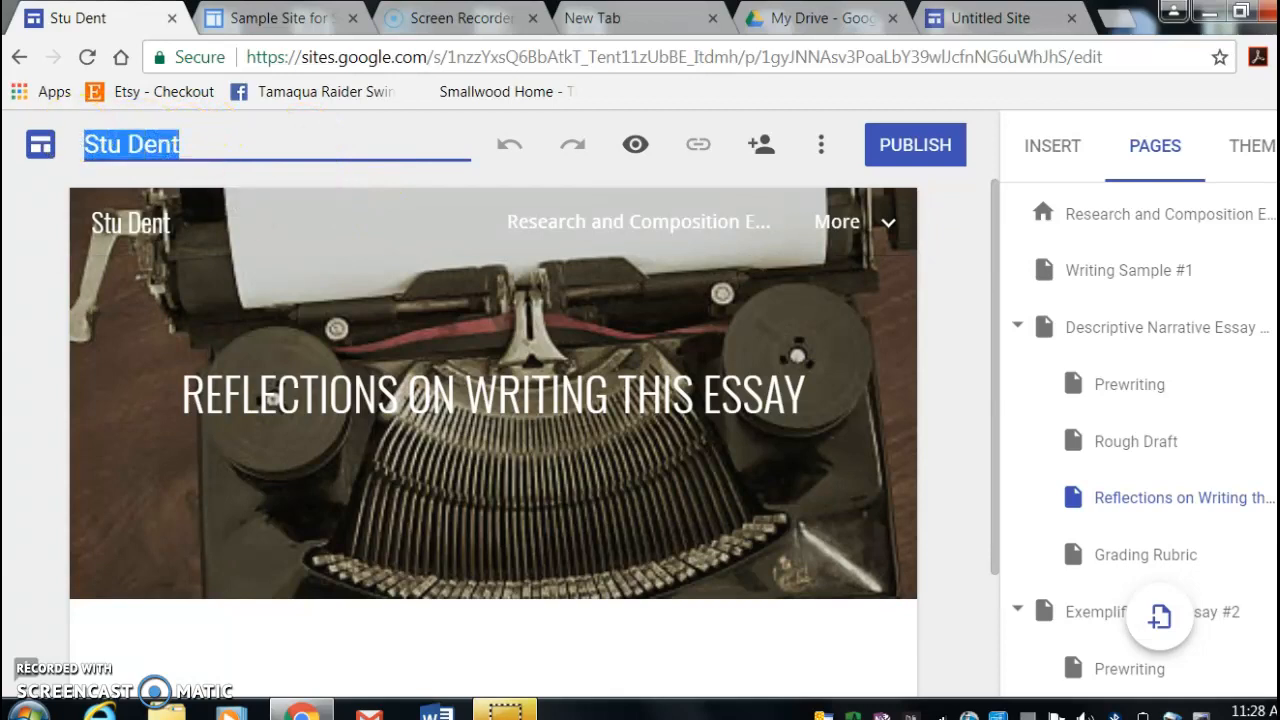
text(Melanie )
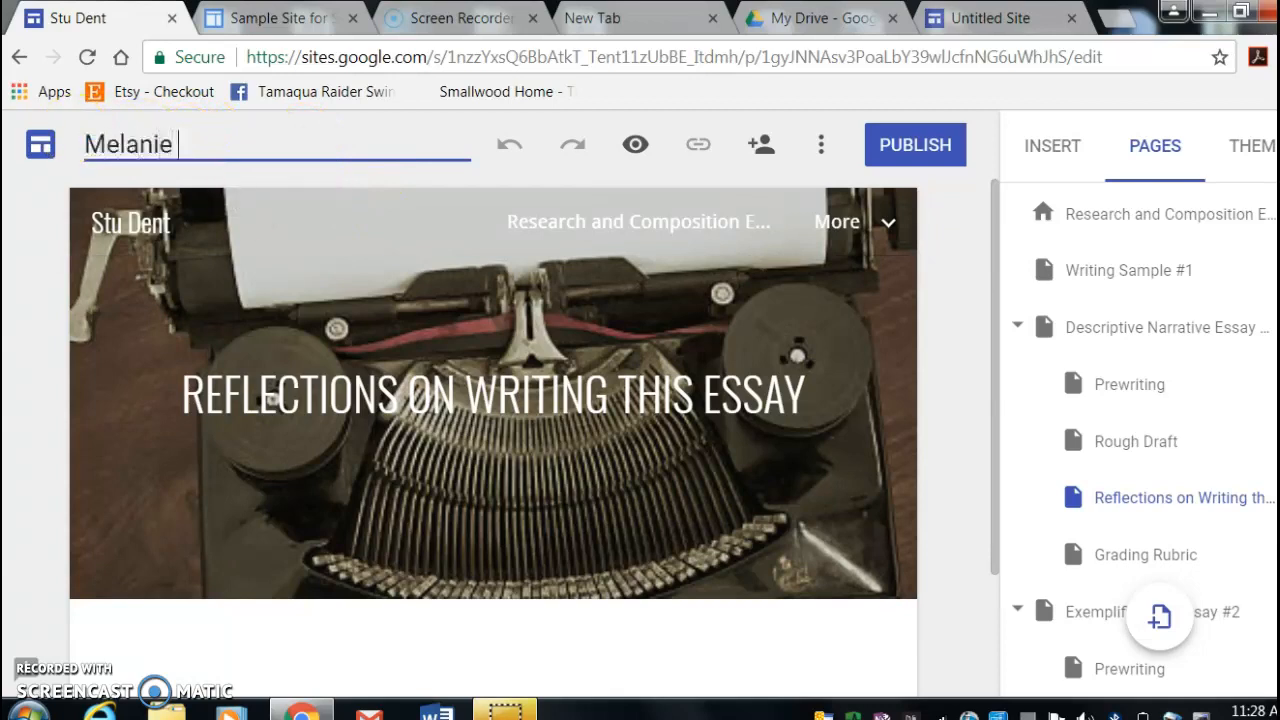
text(Turrano)
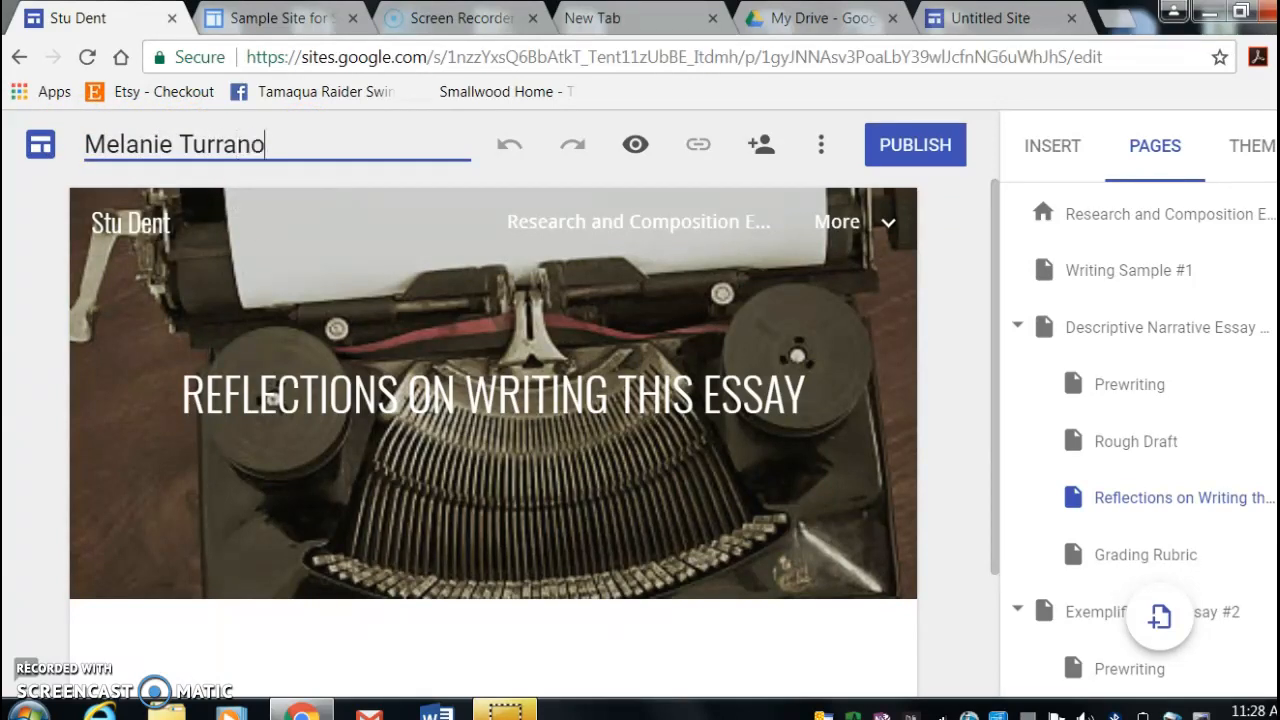
- Change the document name back to the sample student's name
key(BackSpace)
key(BackSpace)
key(BackSpace)
key(BackSpace)
key(BackSpace)
key(BackSpace)
key(BackSpace)
key(BackSpace)
key(BackSpace)
key(BackSpace)
key(BackSpace)
key(BackSpace)
key(BackSpace)
key(BackSpace)
text(Stu Dent)
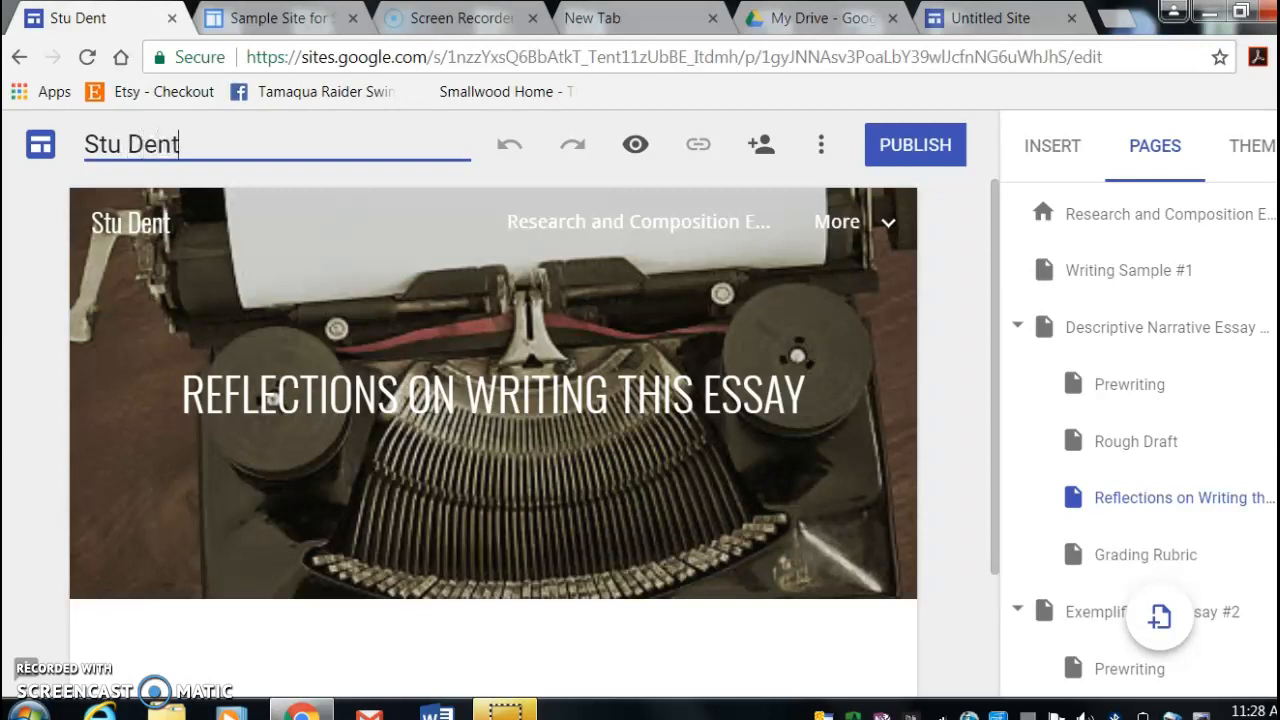
click(574, 415)
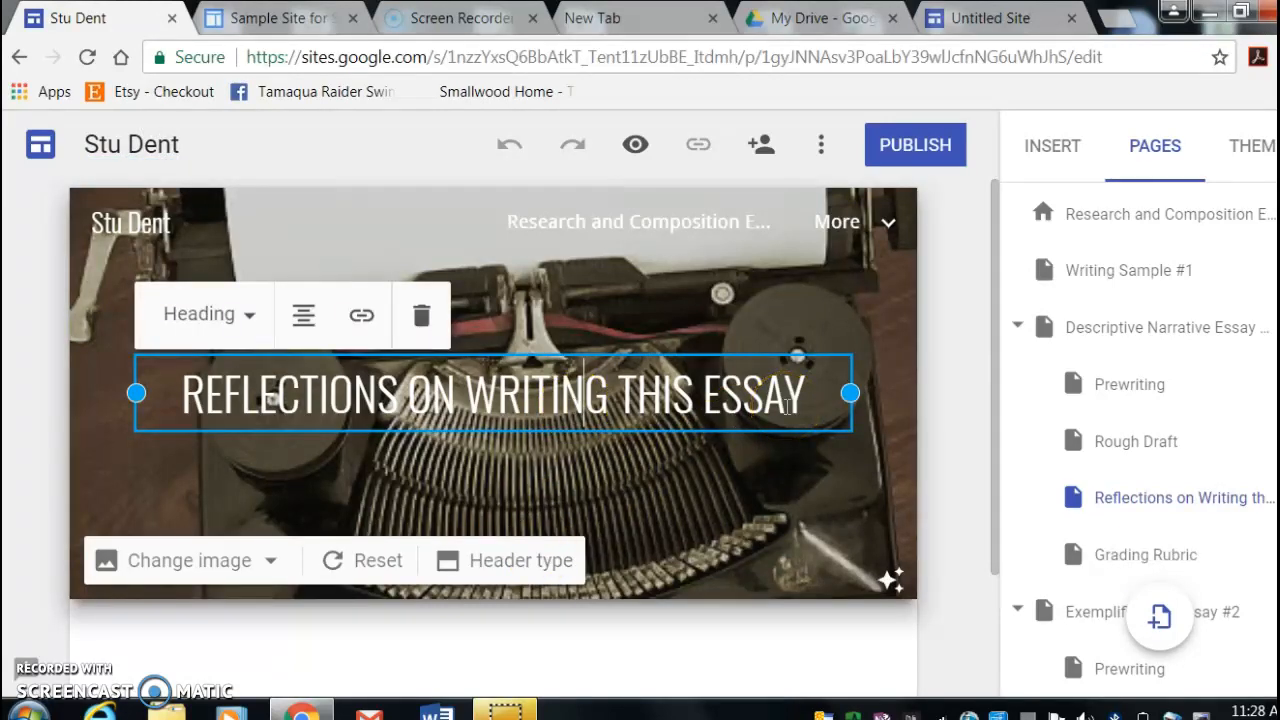
- Open the Research and Composition E-Portfolio home page and examine its title, the insert options and the page list
click(1148, 233)
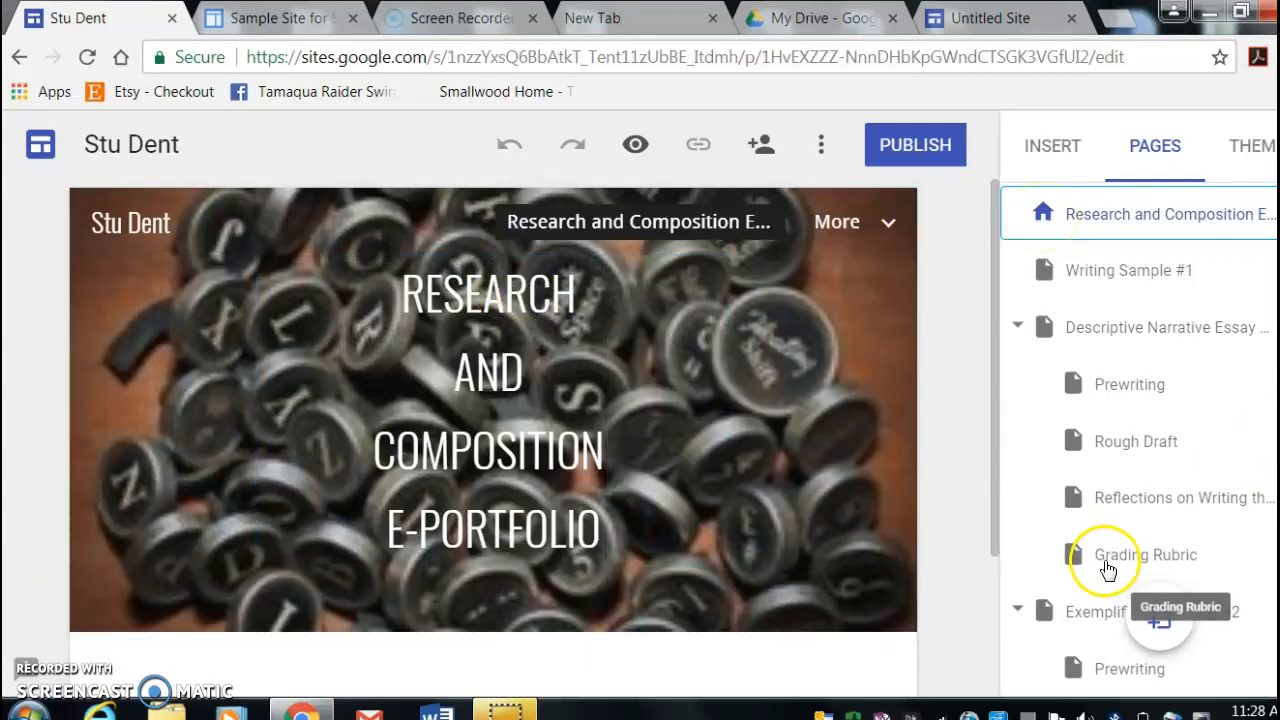
click(540, 540)
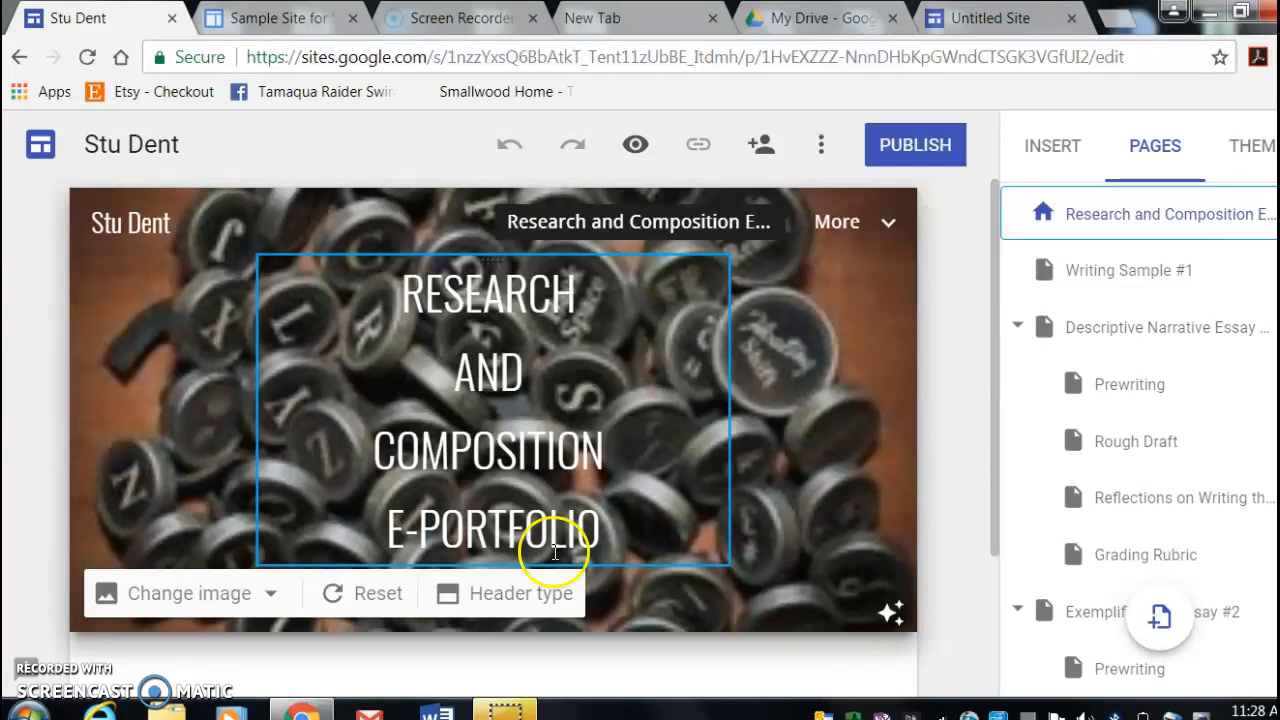
click(1120, 276)
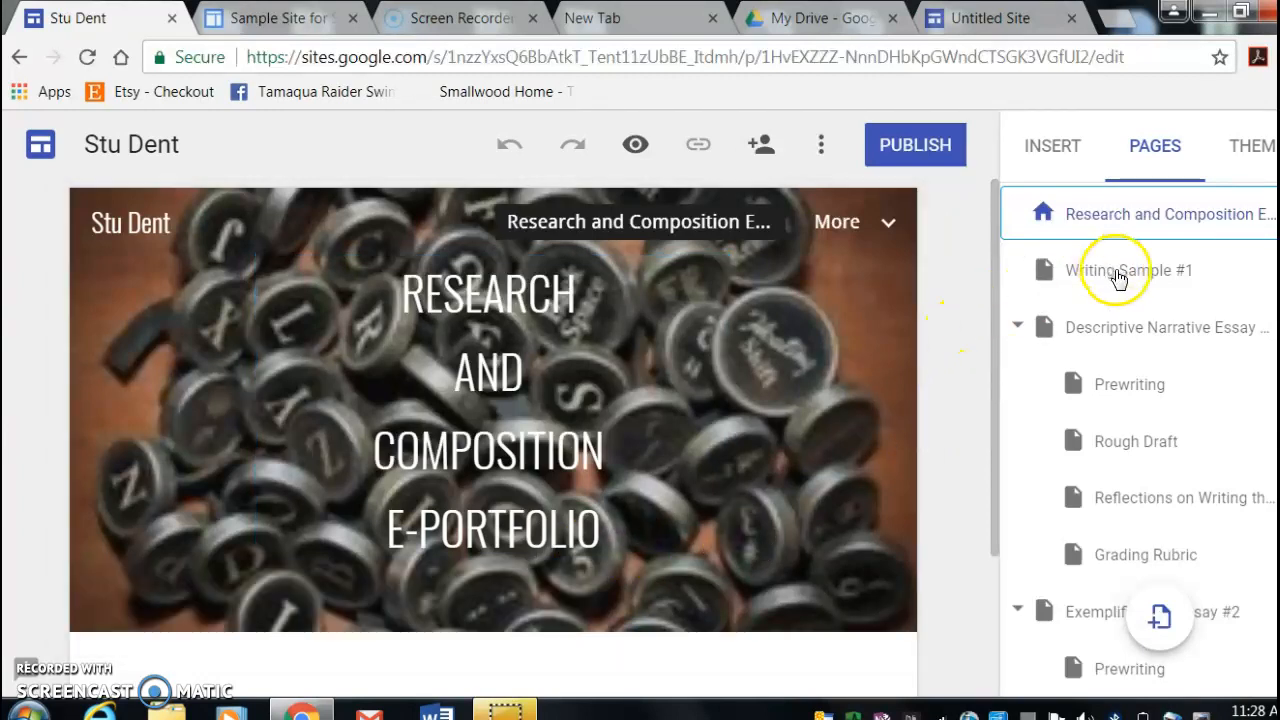
click(1025, 148)
click(1160, 148)
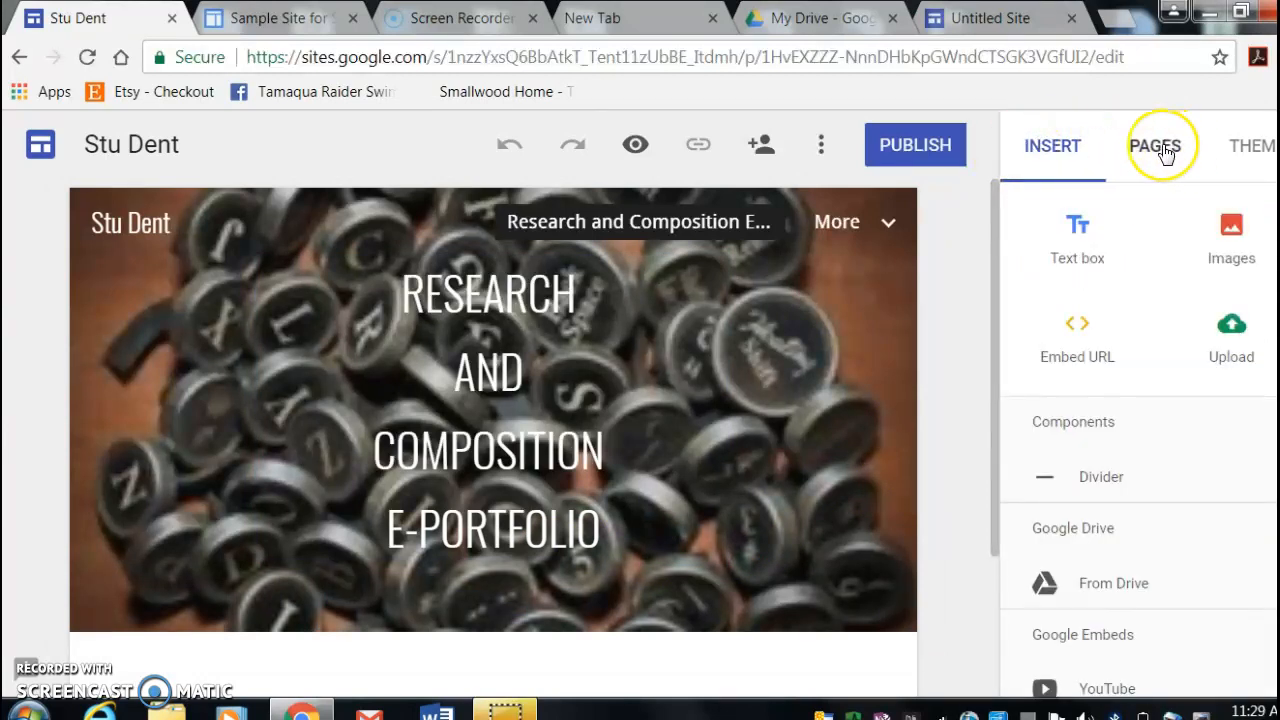
click(1157, 270)
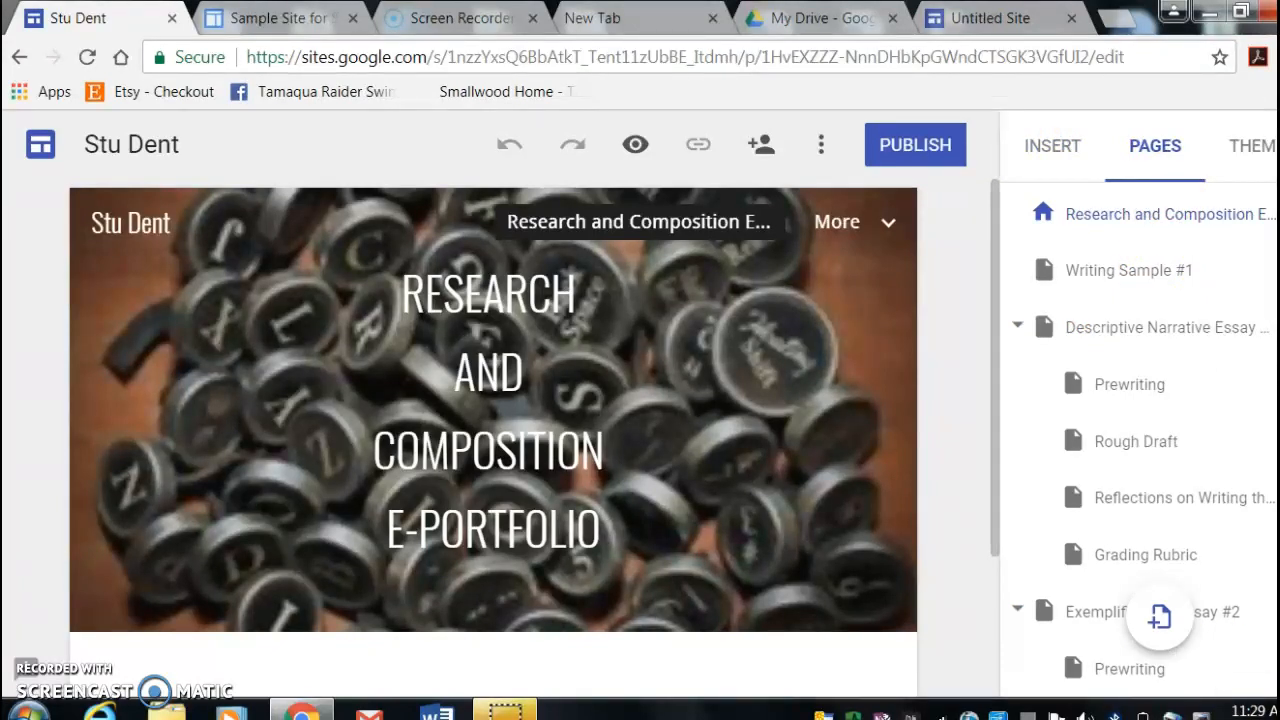
- Add a new page named "Writing Sample #1" to the site
click(1160, 622)
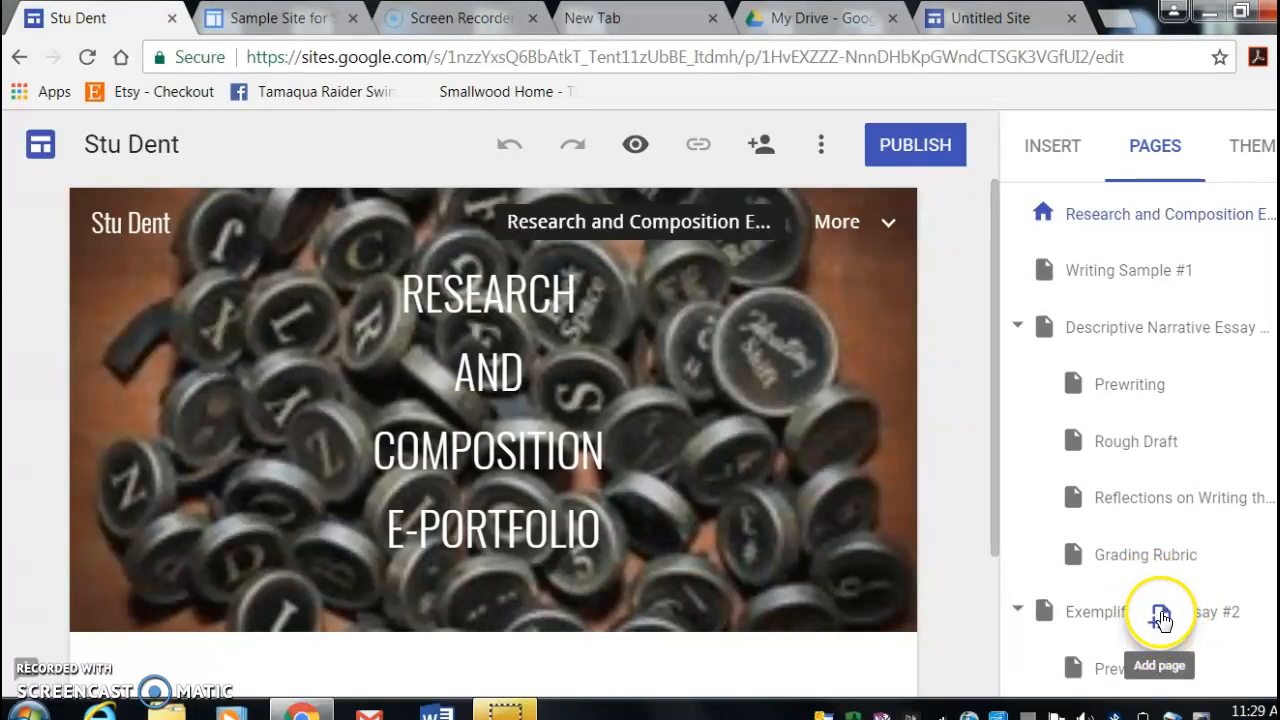
click(1161, 620)
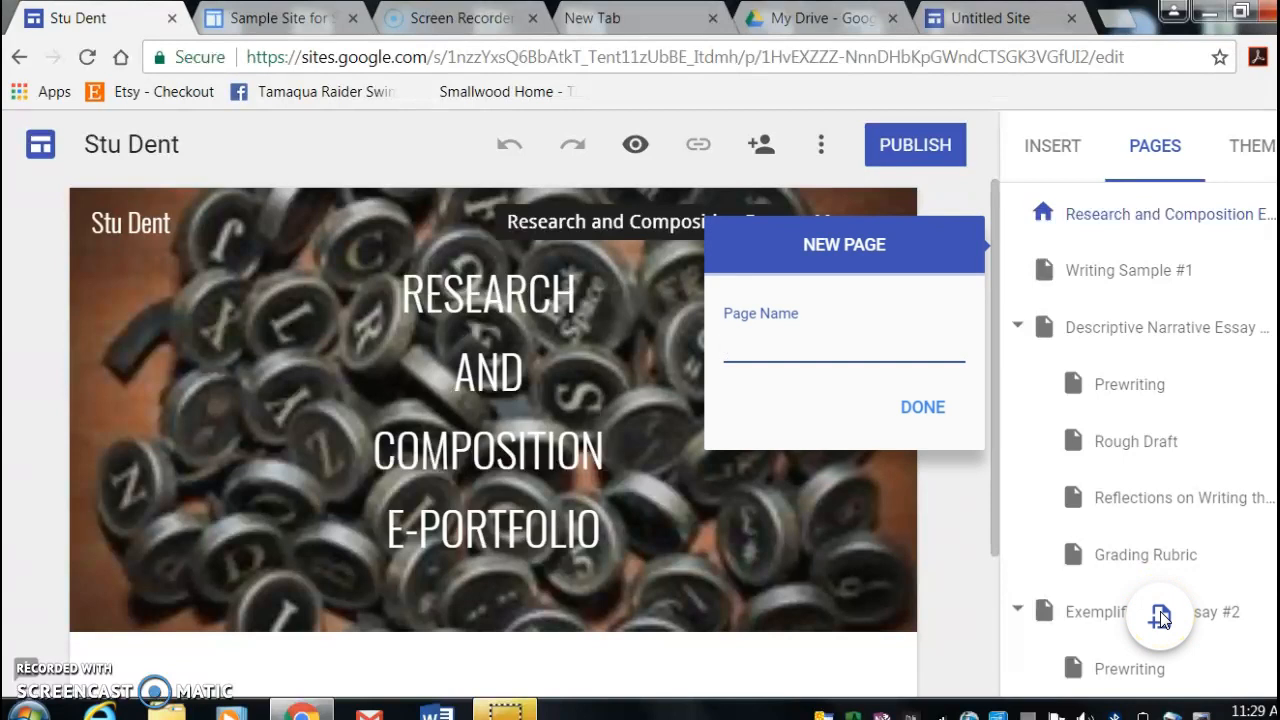
click(922, 407)
text(Writing Sample #1)
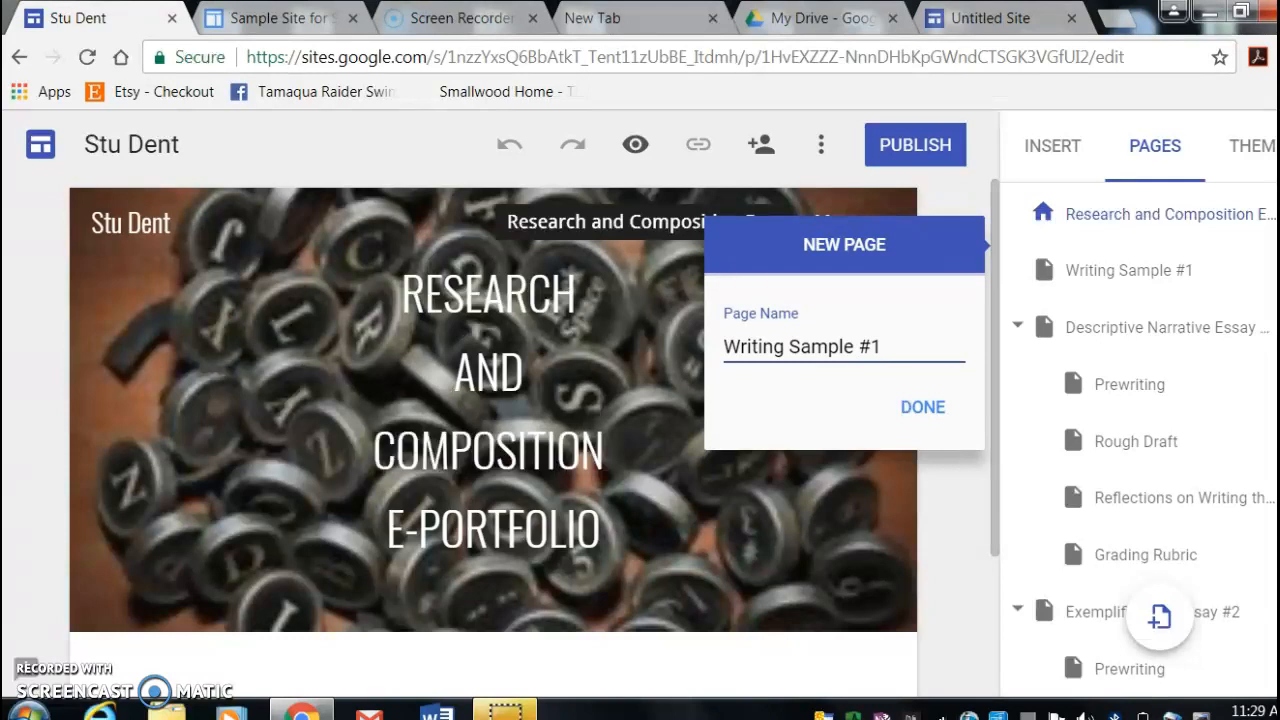
click(922, 407)
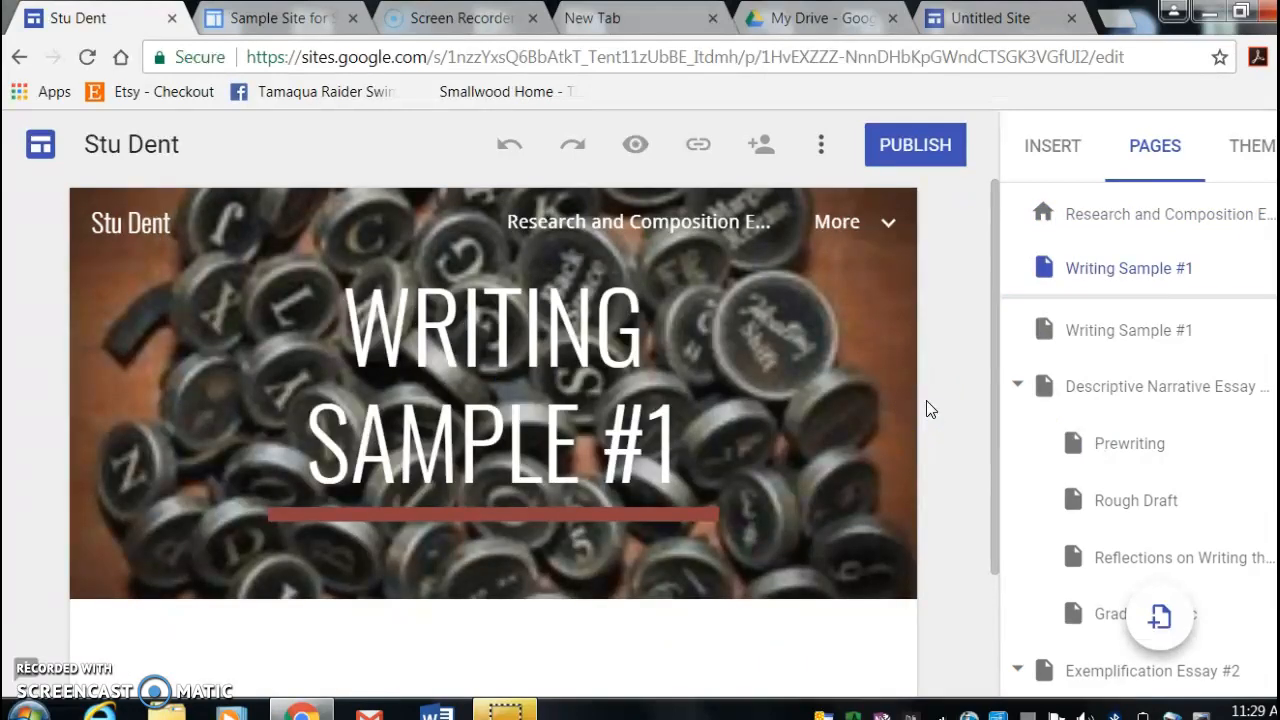
- Remove the older duplicate Writing Sample #1 page from the site
click(1188, 345)
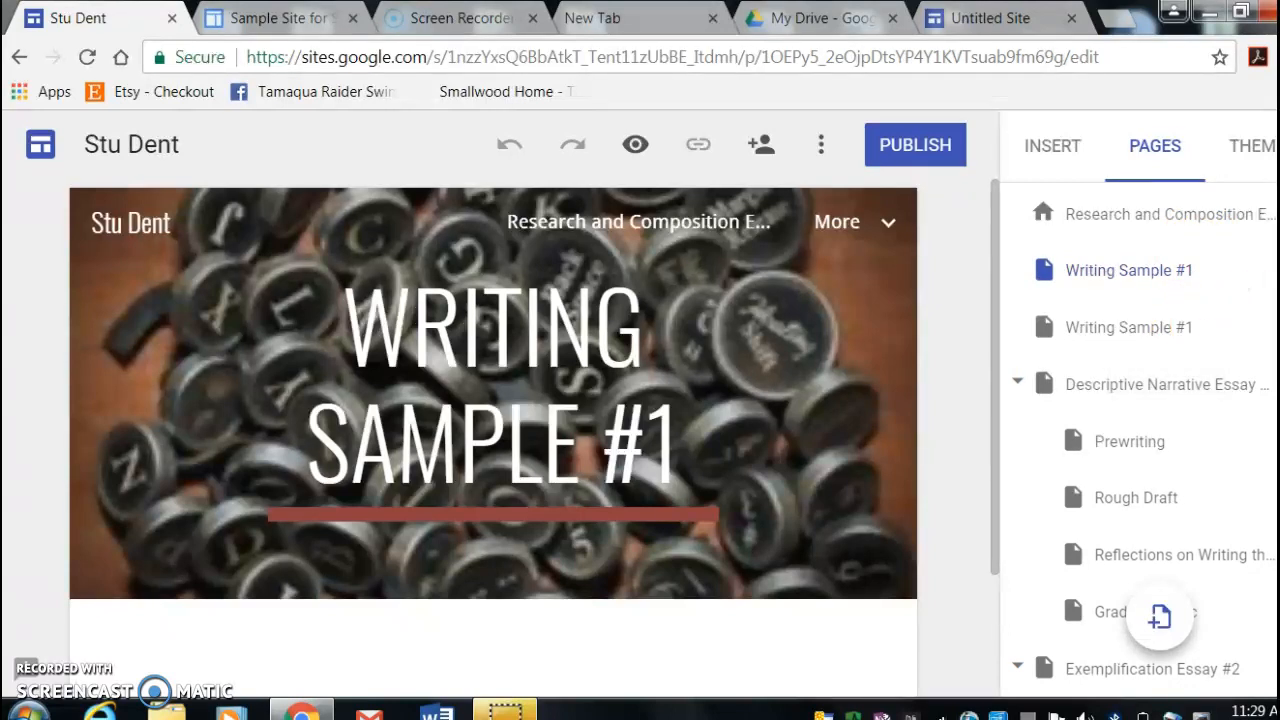
click(1277, 327)
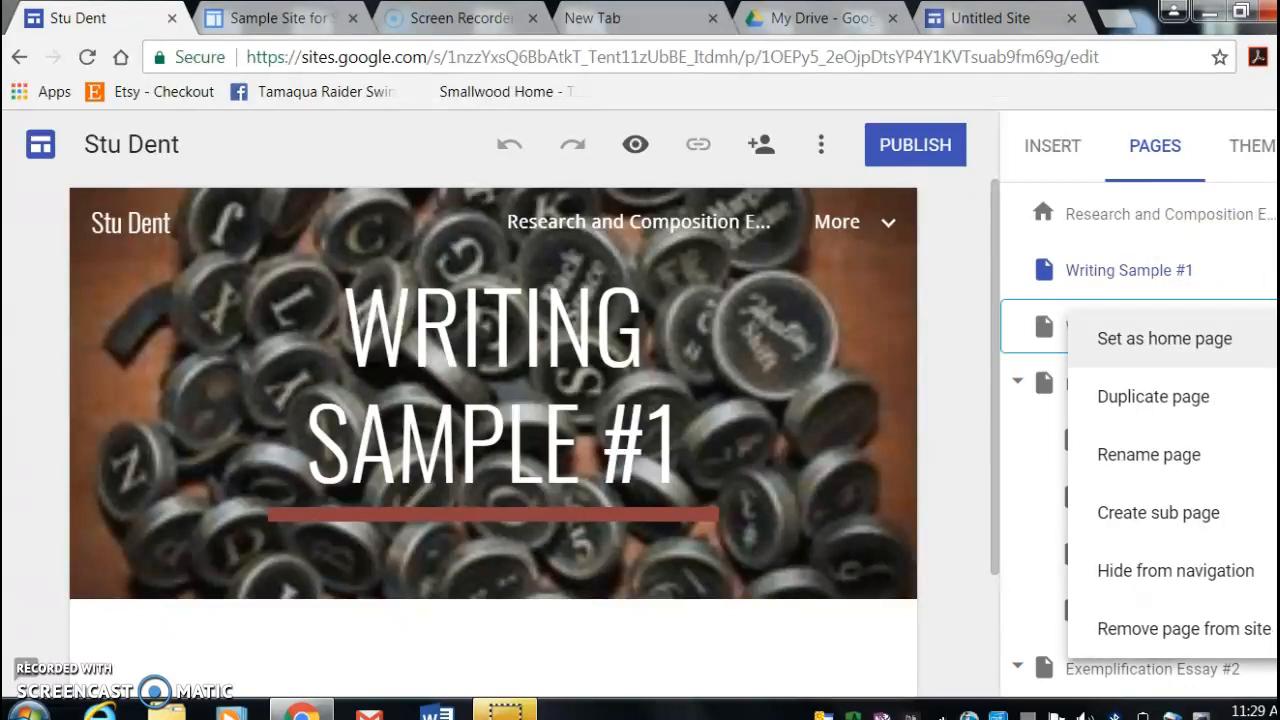
click(1242, 638)
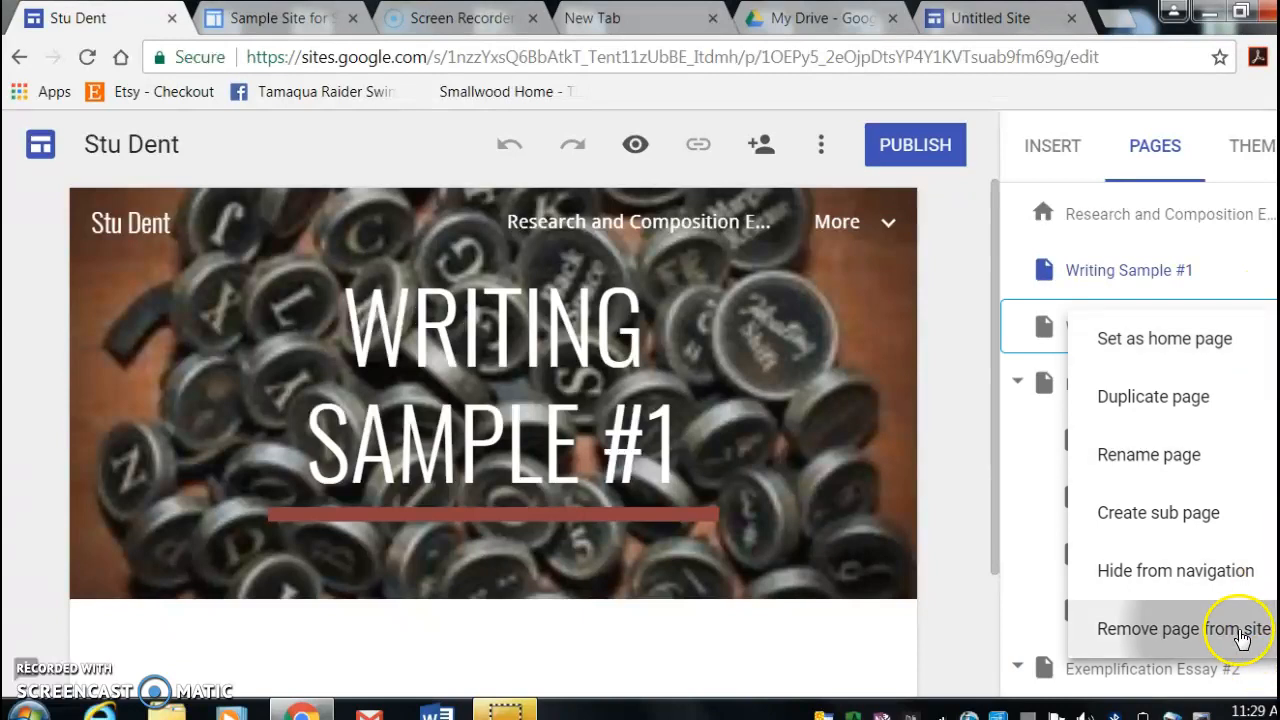
- Change the text style of the Writing Sample #1 page title to Heading
click(1143, 283)
click(897, 443)
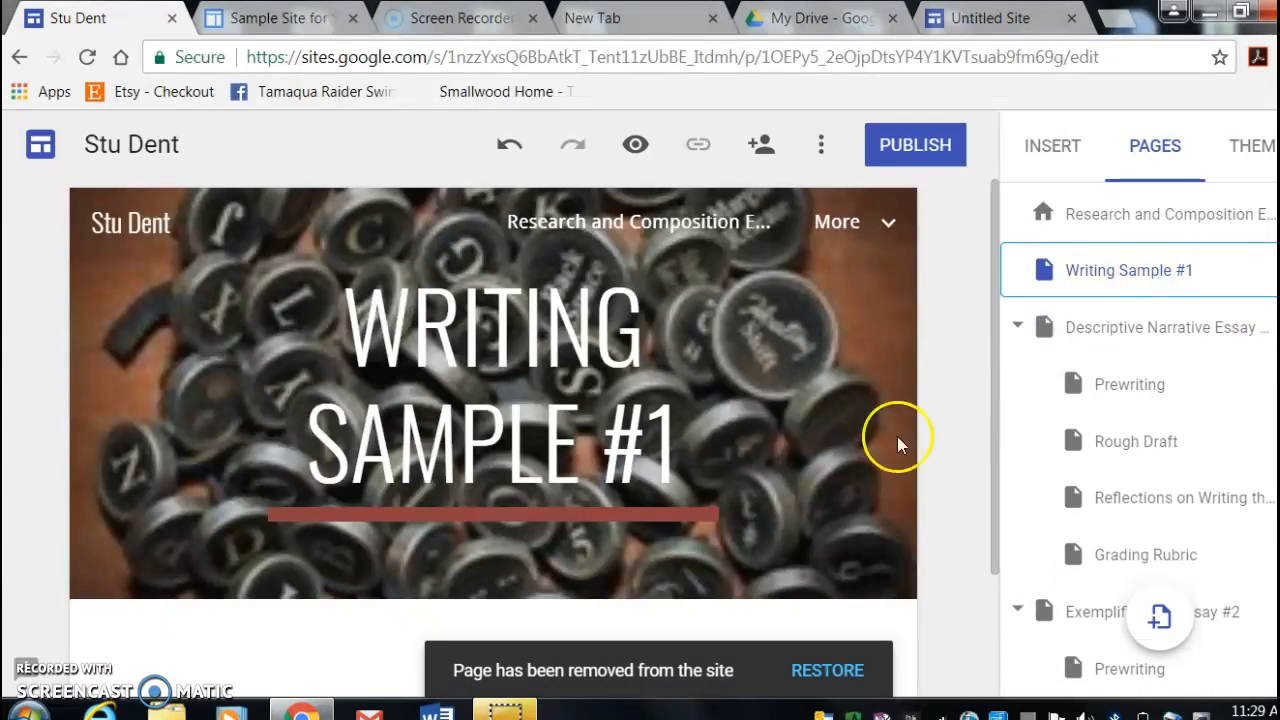
click(581, 437)
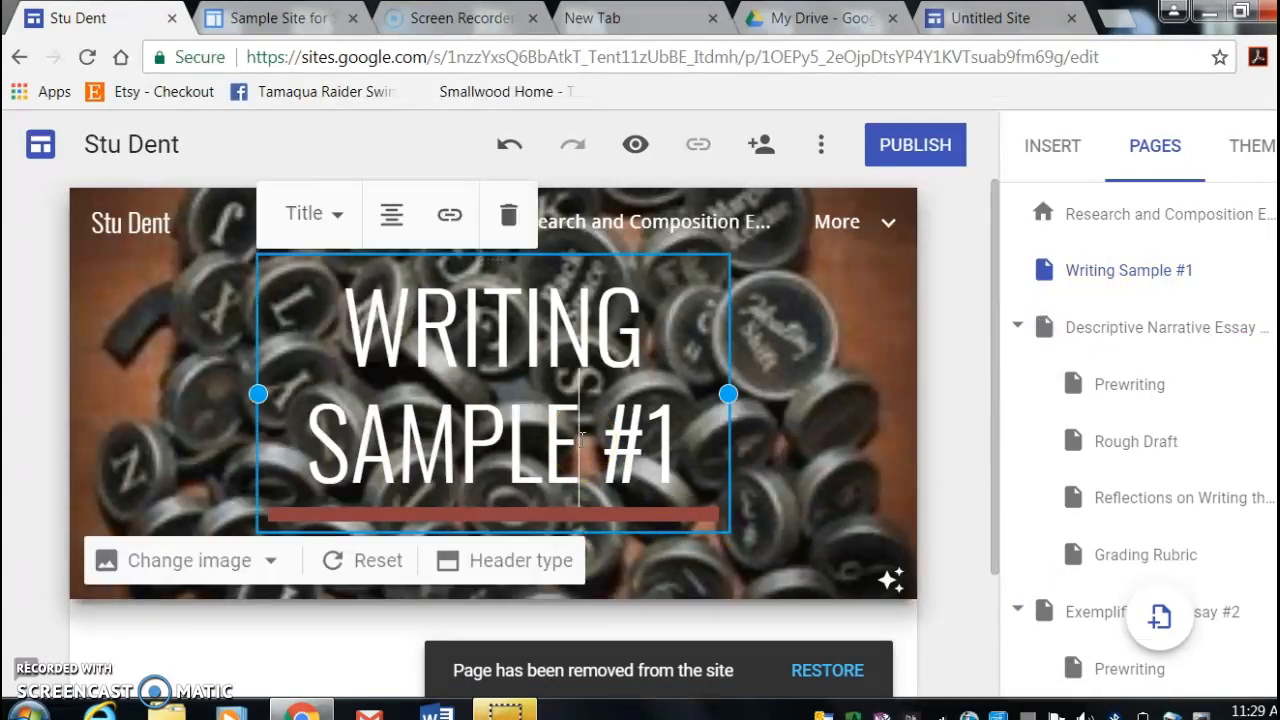
click(338, 234)
click(288, 340)
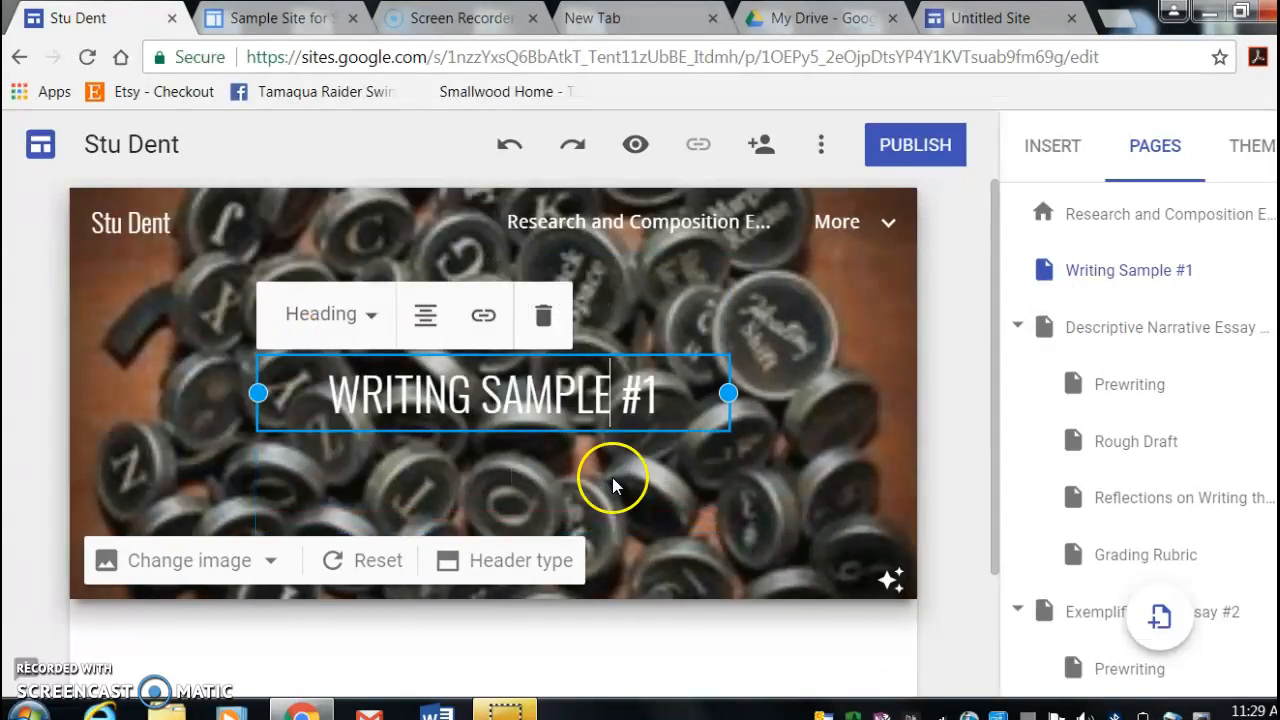
click(668, 476)
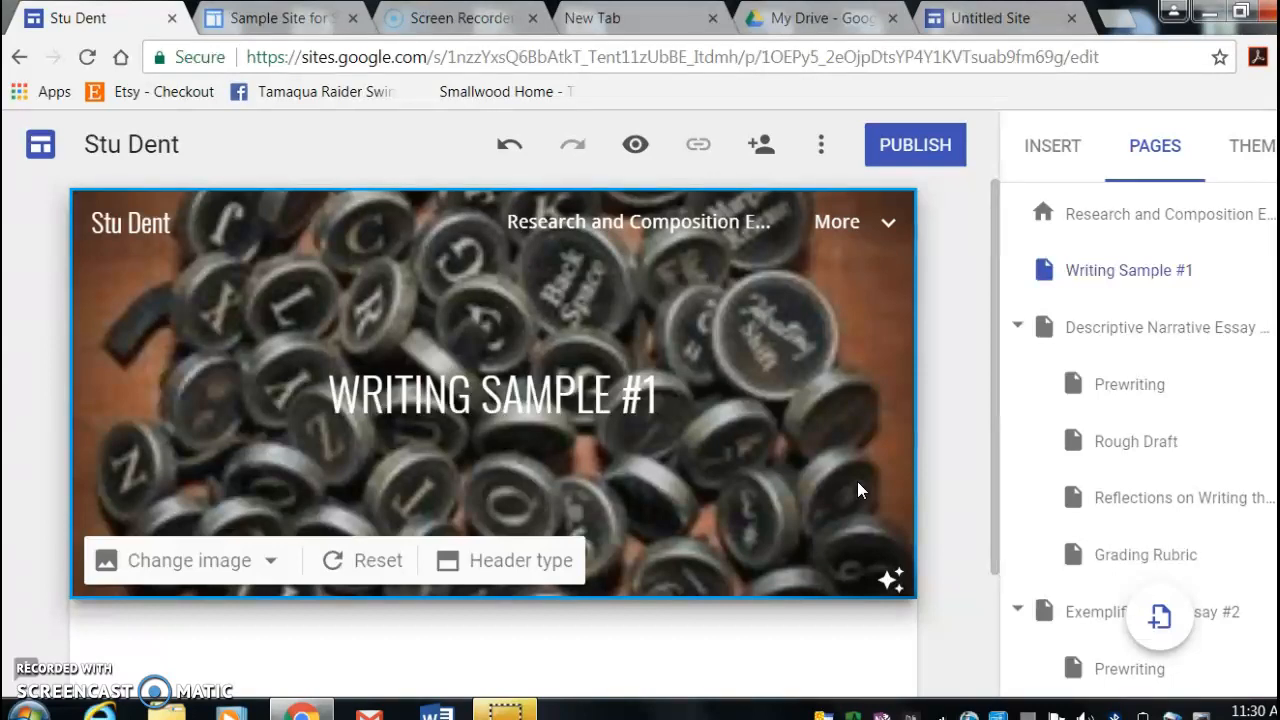
- Embed the sample narrative descriptive essay from the recent Google Drive files on the Writing Sample #1 page
click(1058, 148)
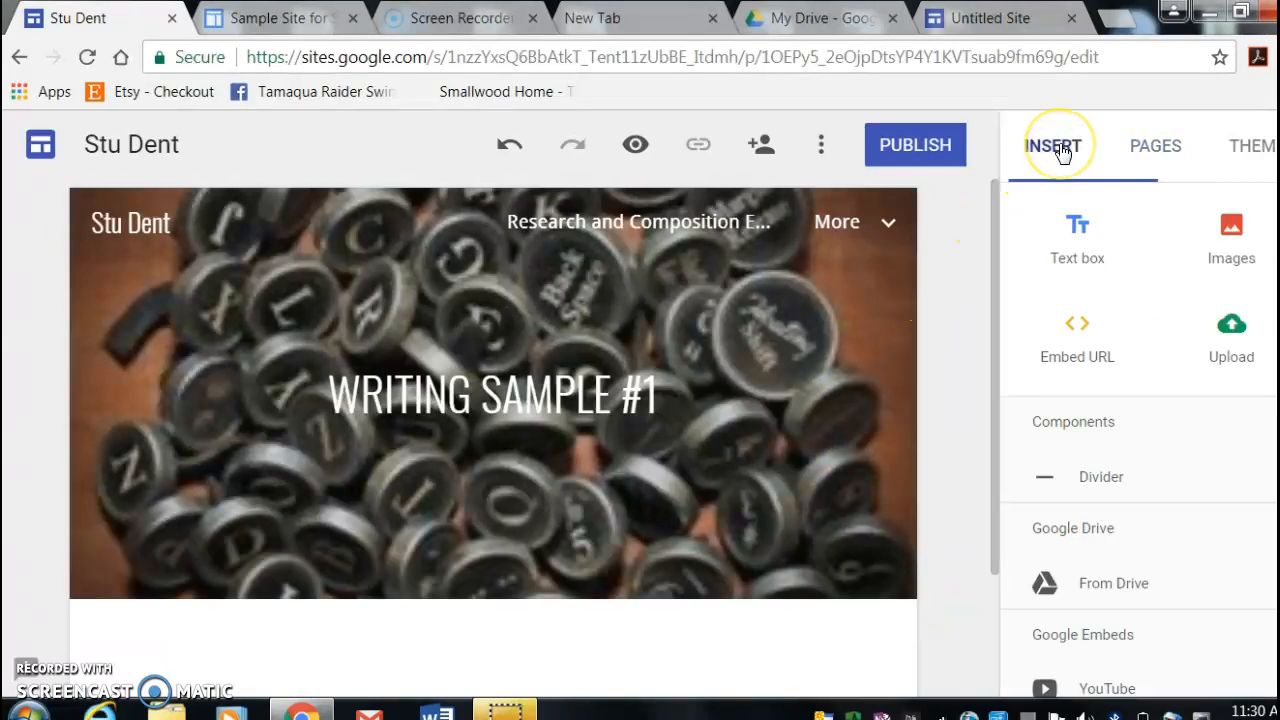
click(1233, 345)
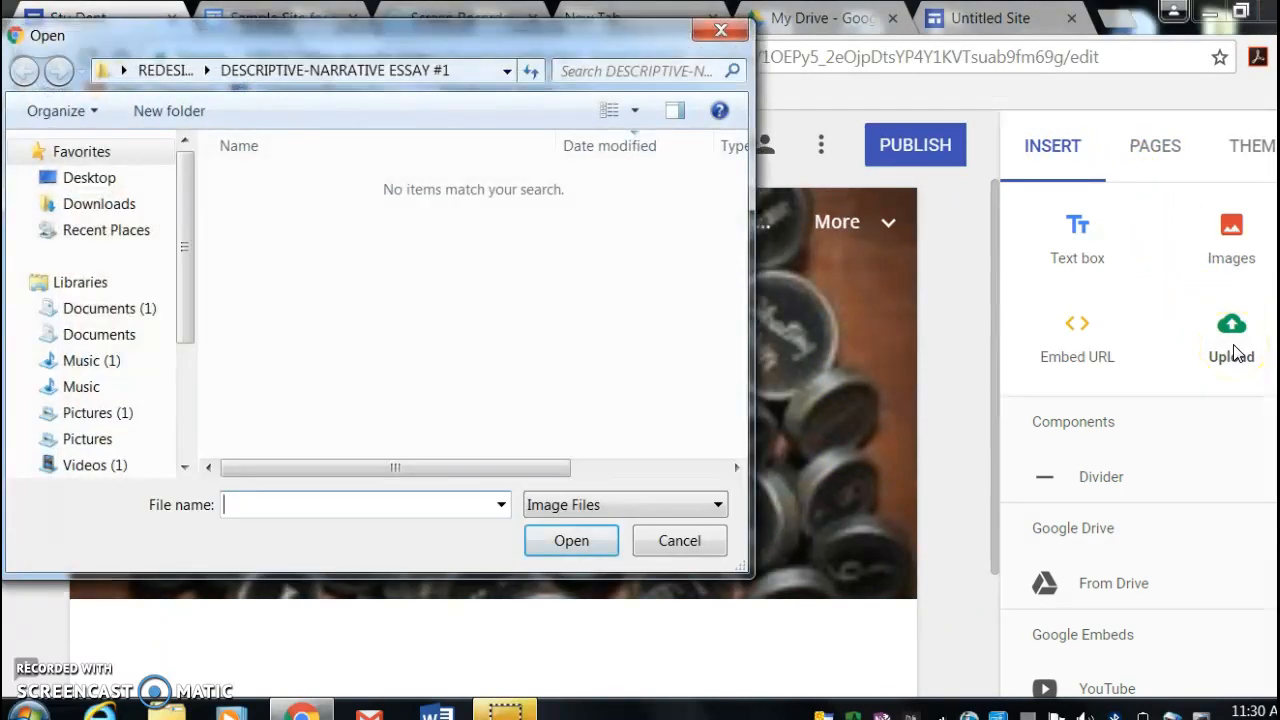
click(720, 30)
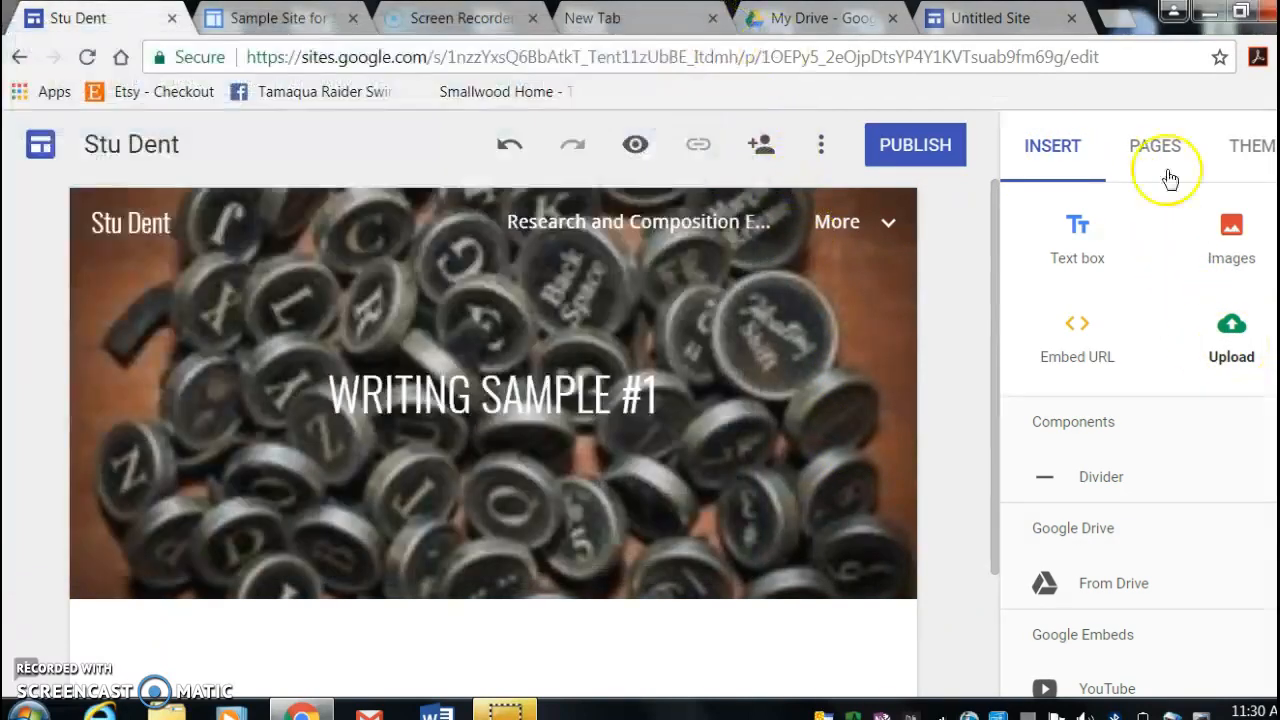
scroll(1138, 440, down, 1)
scroll(1149, 380, down, 1)
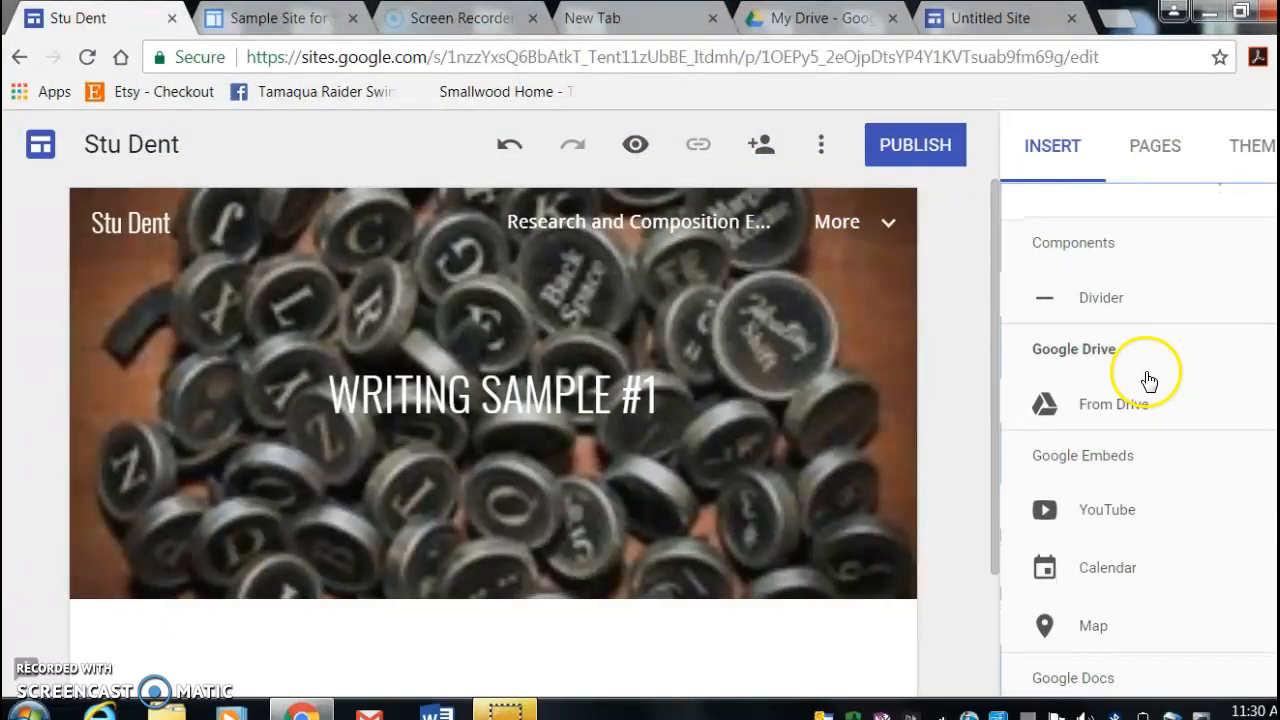
click(1130, 424)
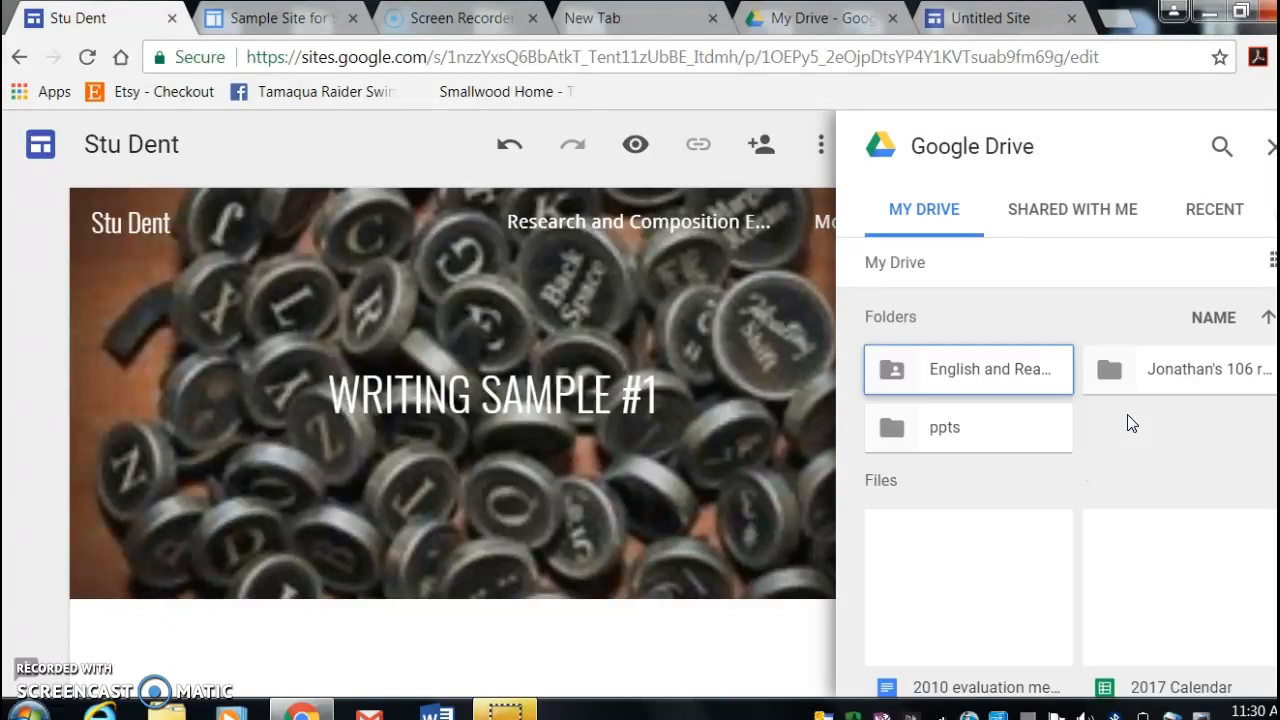
scroll(1127, 484, down, 6)
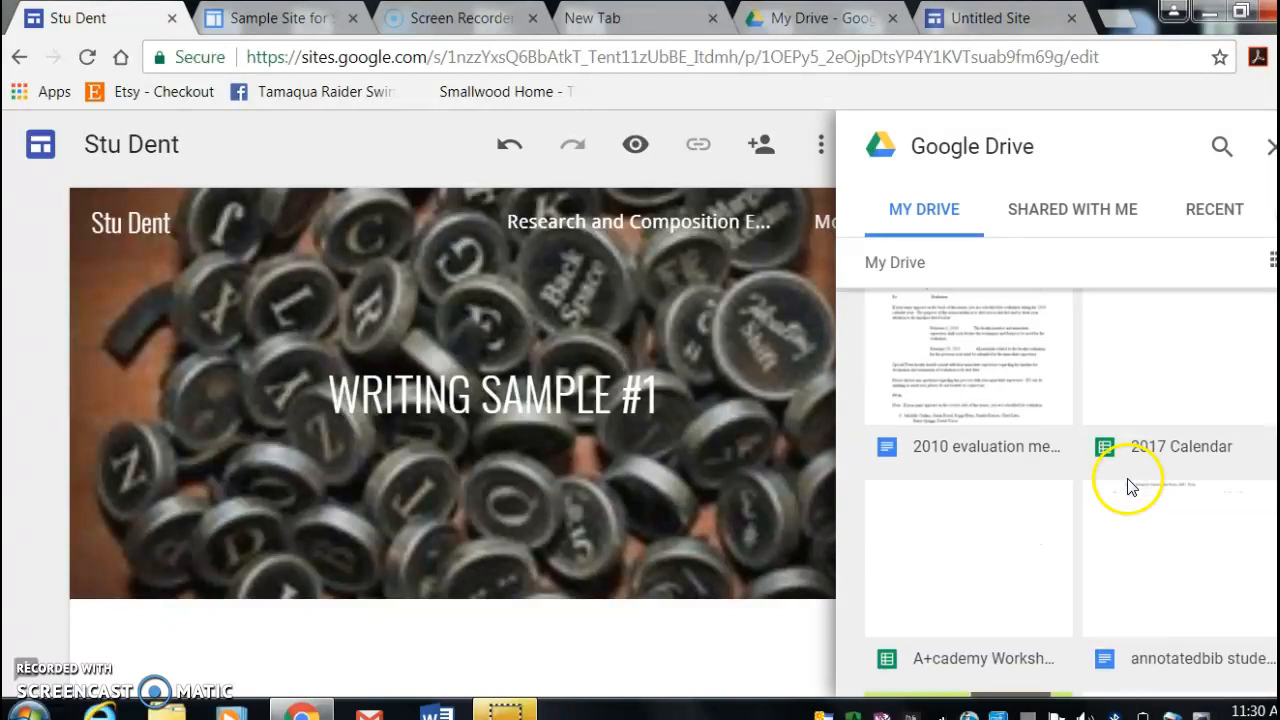
scroll(1127, 484, down, 10)
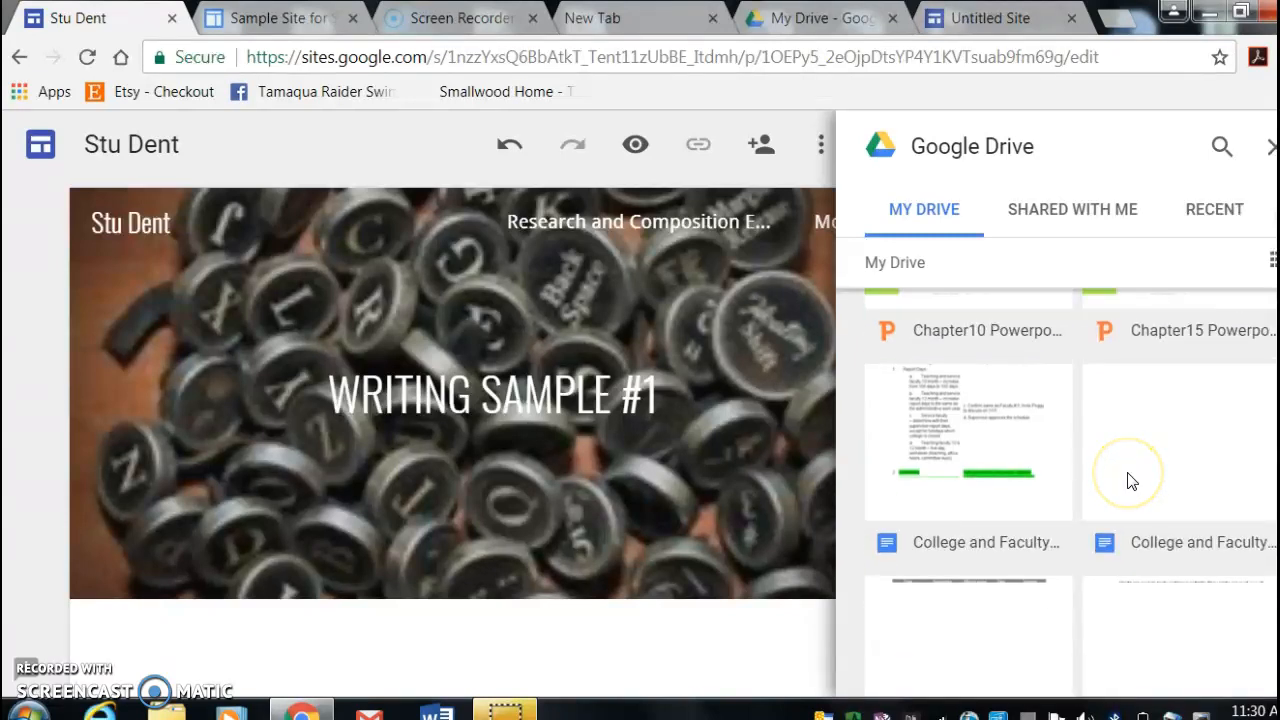
scroll(1127, 479, down, 10)
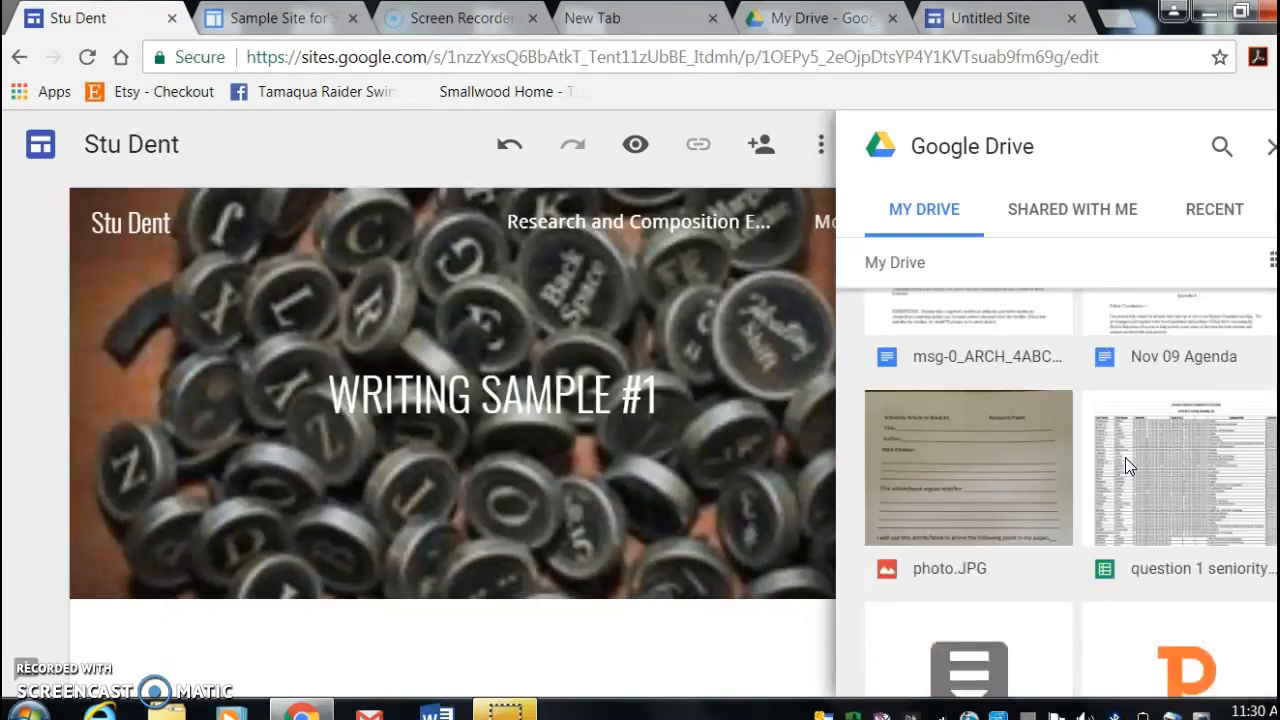
click(1216, 212)
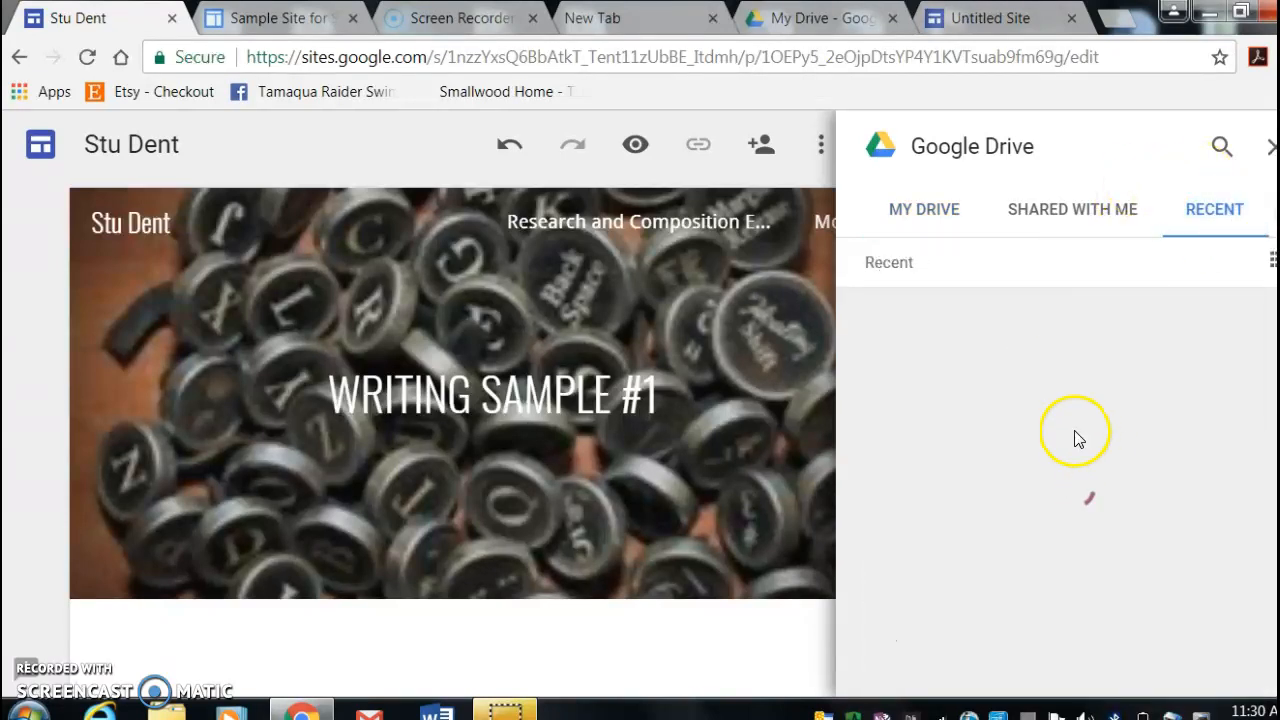
click(988, 444)
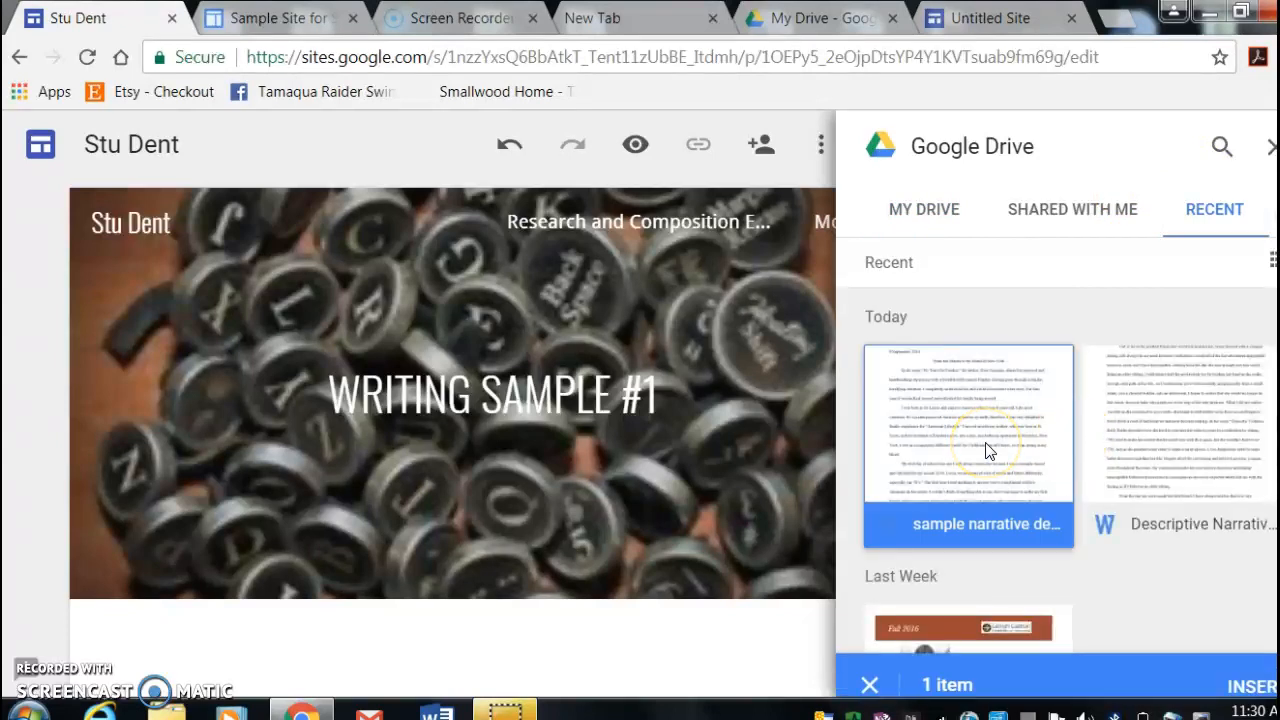
click(1266, 665)
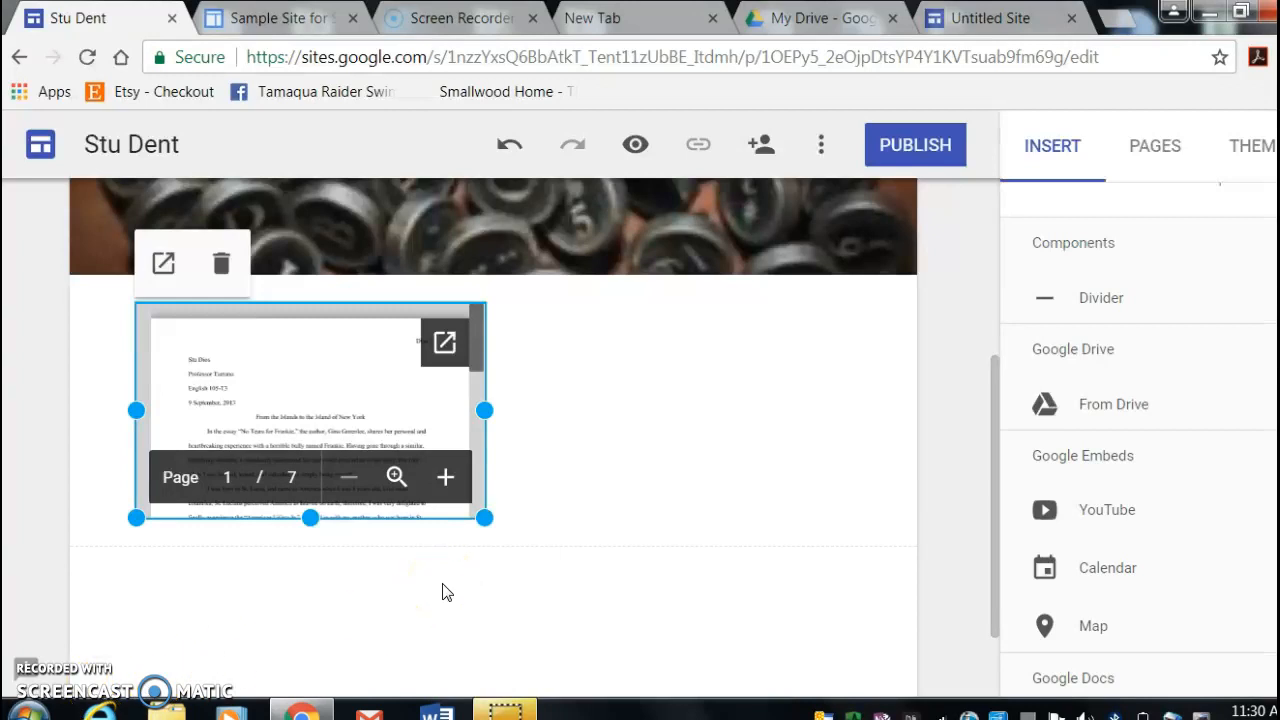
- Open the Descriptive Narrative Essay #1 page and apply the Heading text style to its title
click(1152, 146)
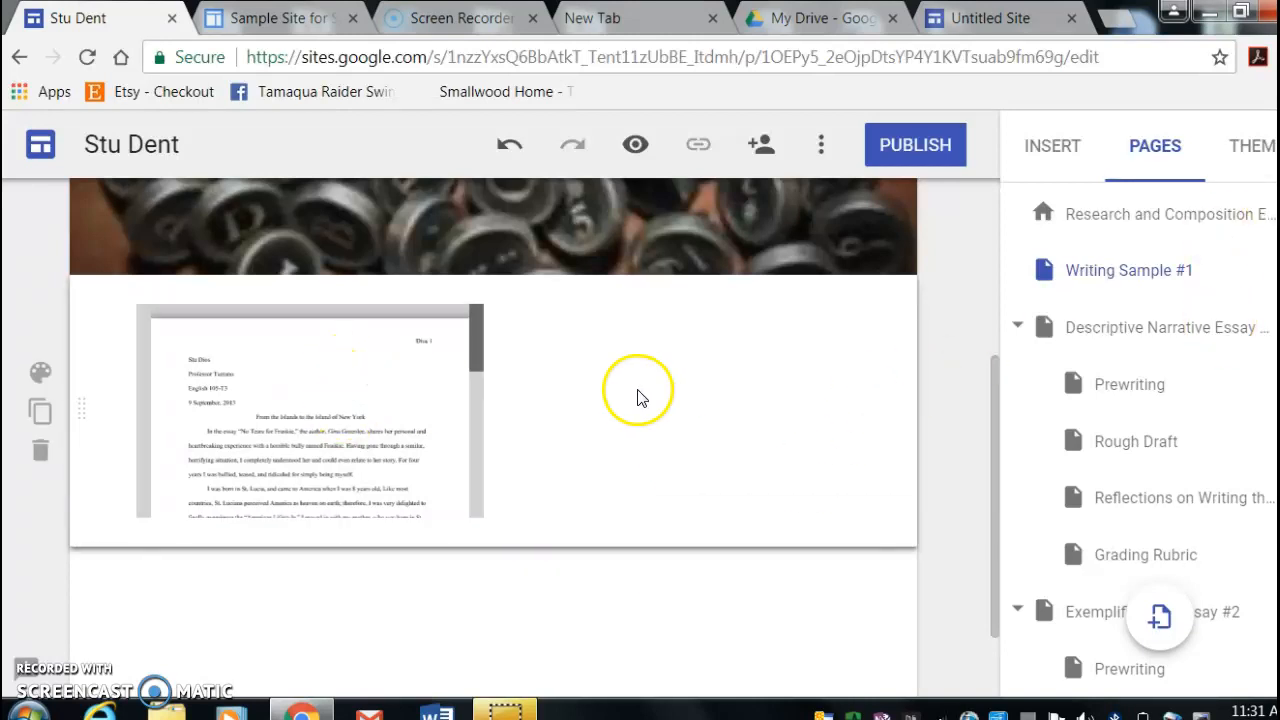
scroll(641, 397, up, 3)
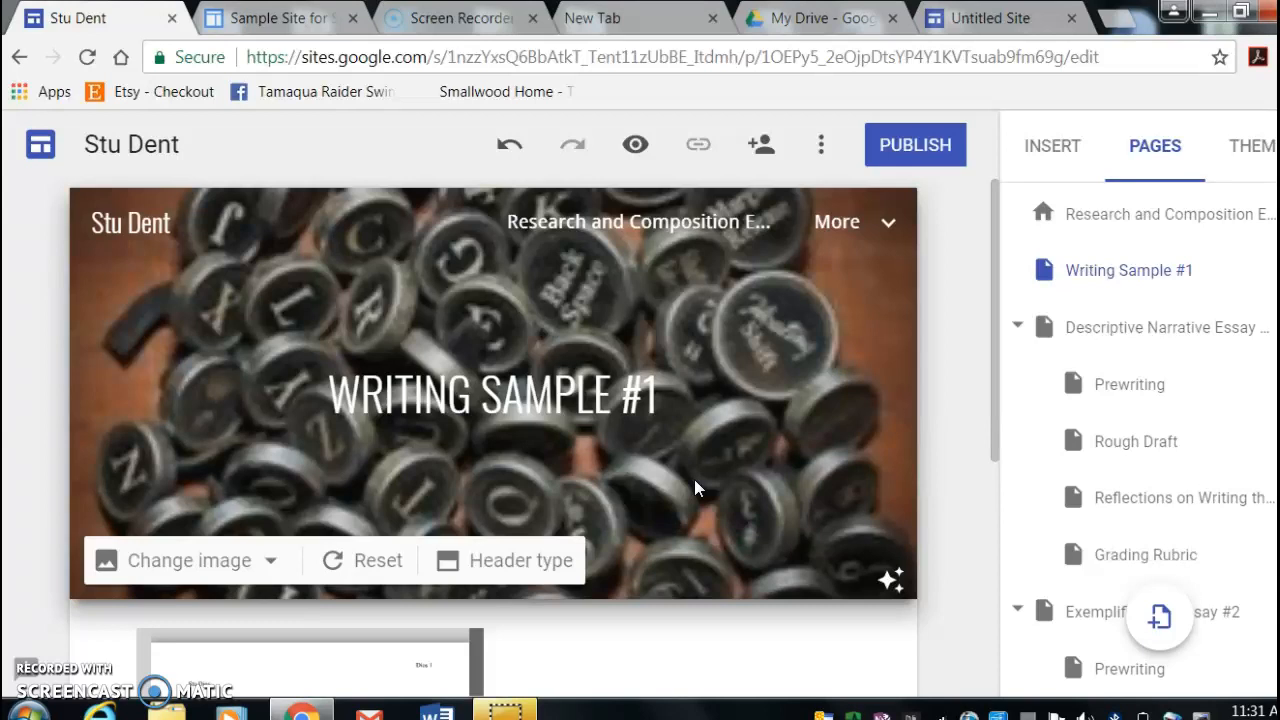
click(1166, 331)
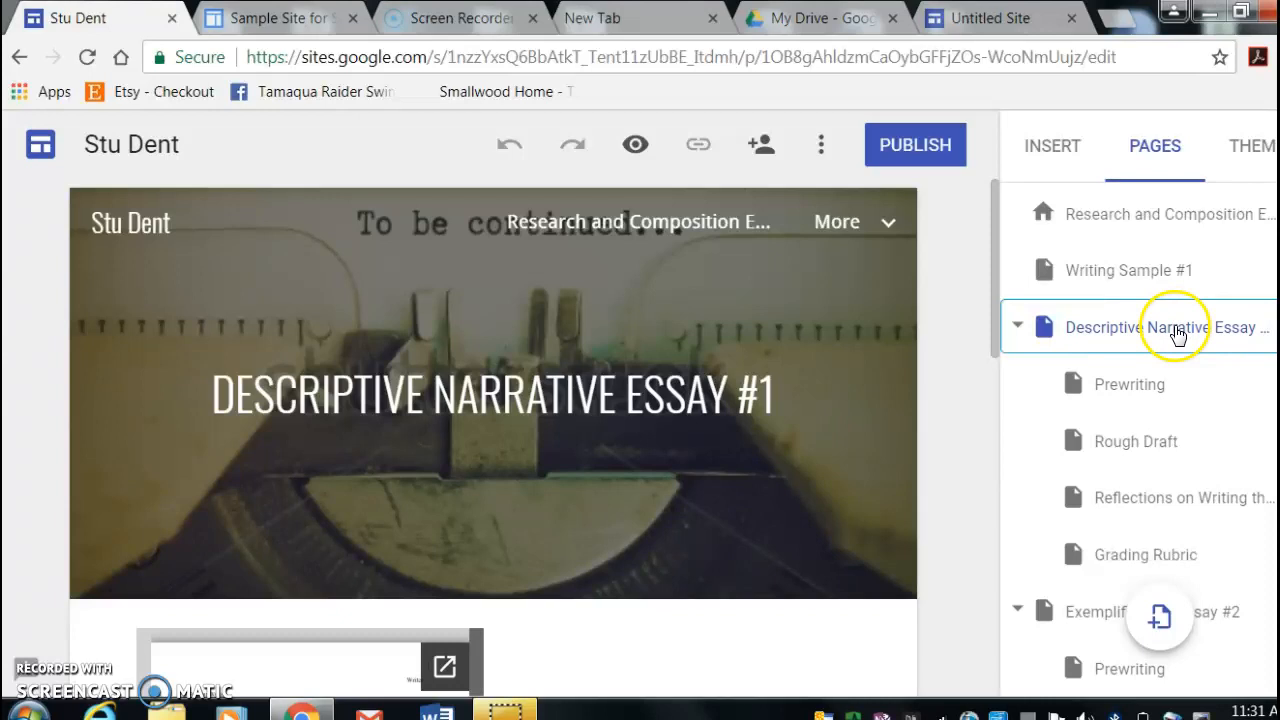
click(661, 386)
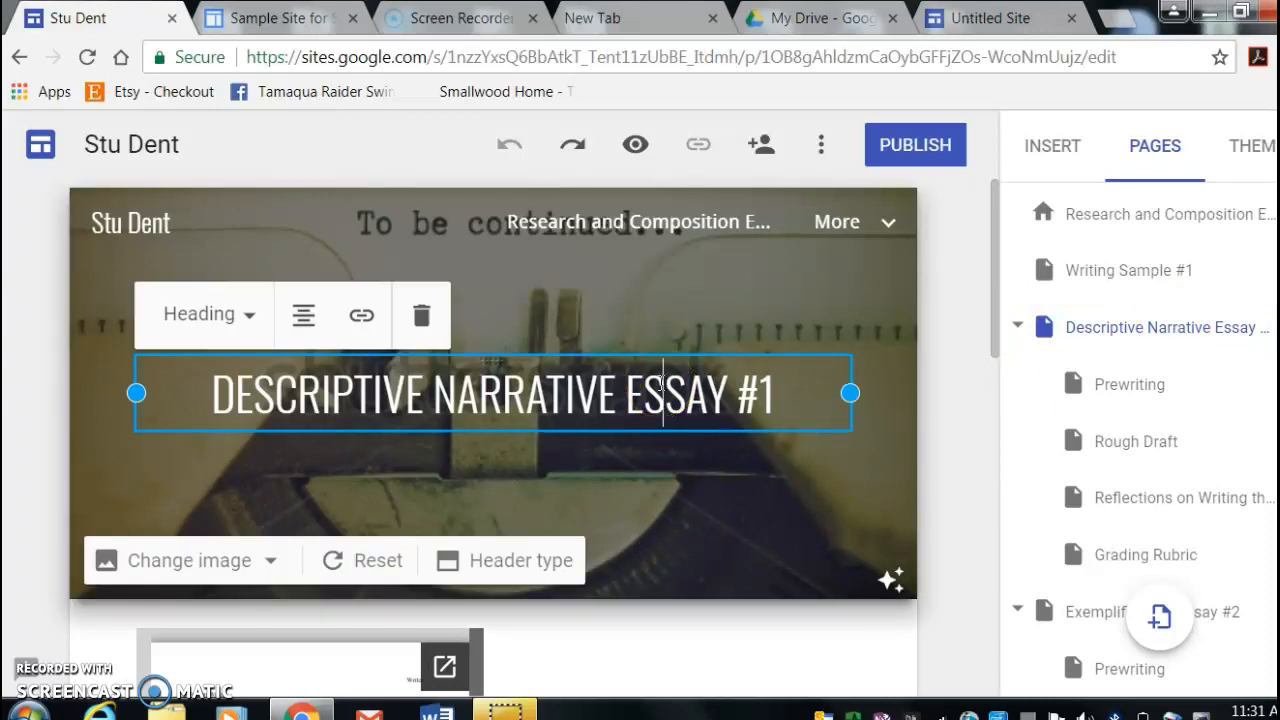
click(229, 317)
click(214, 451)
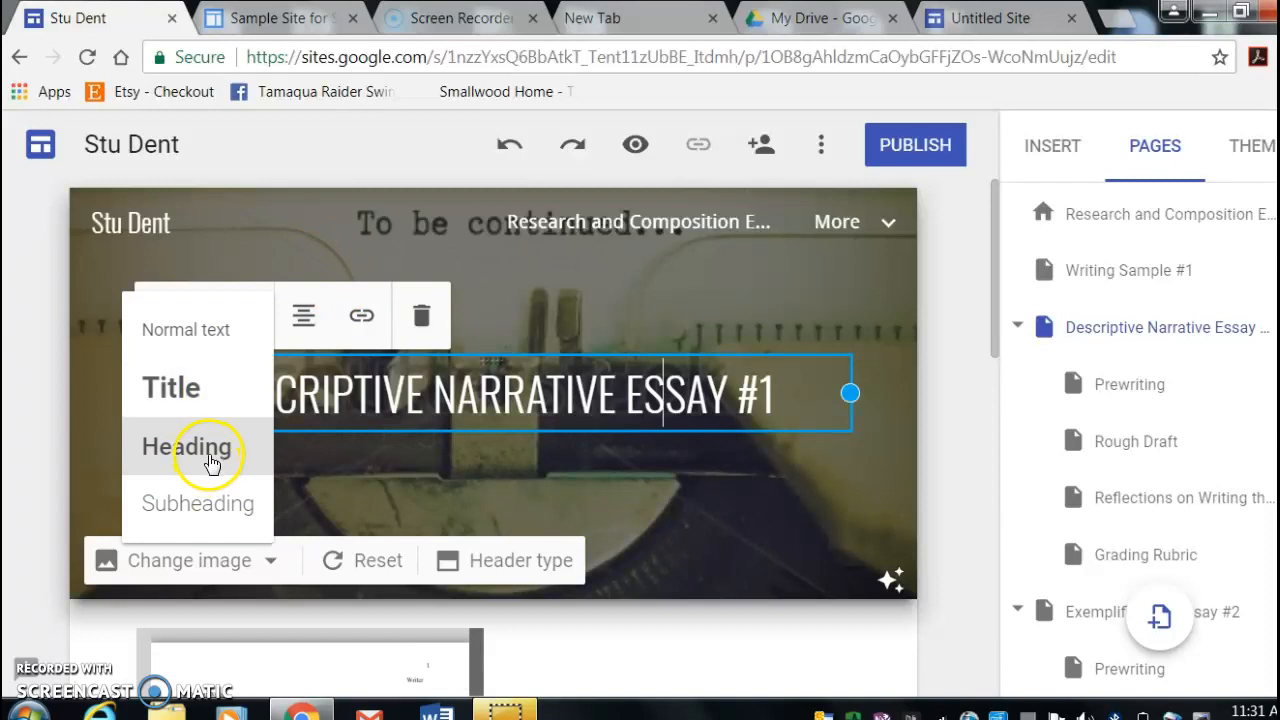
click(683, 505)
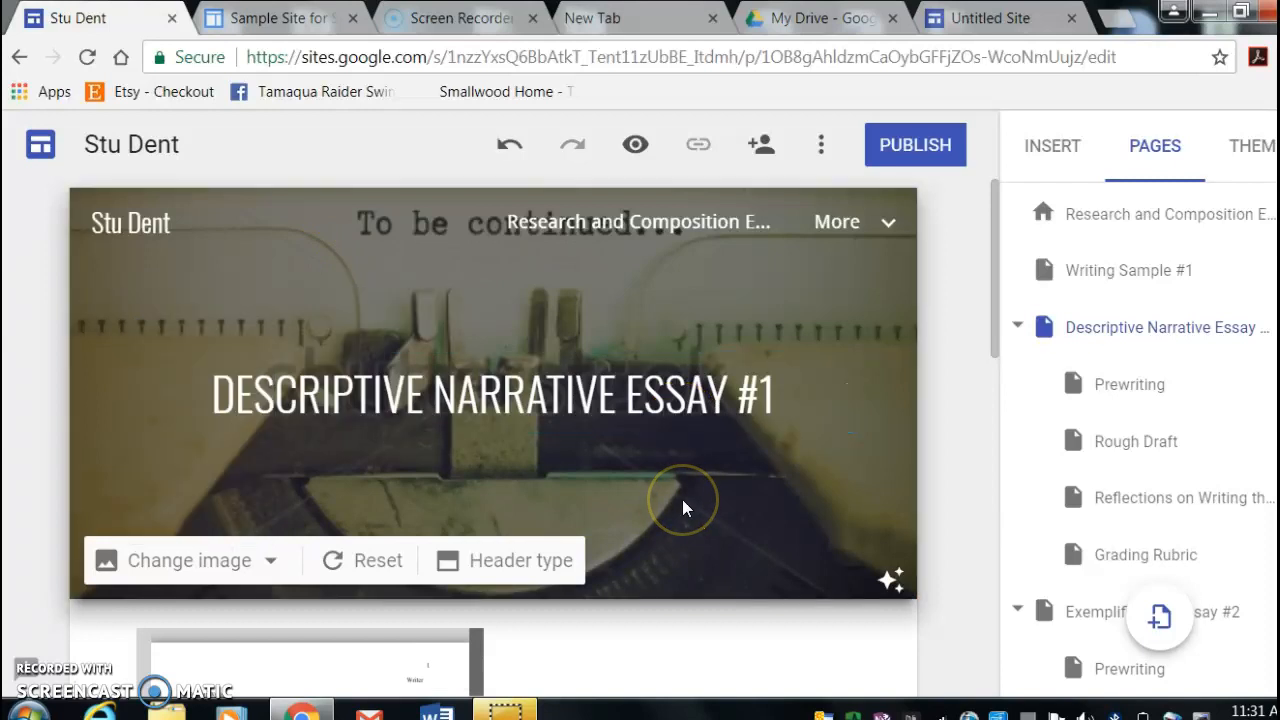
click(258, 566)
click(181, 618)
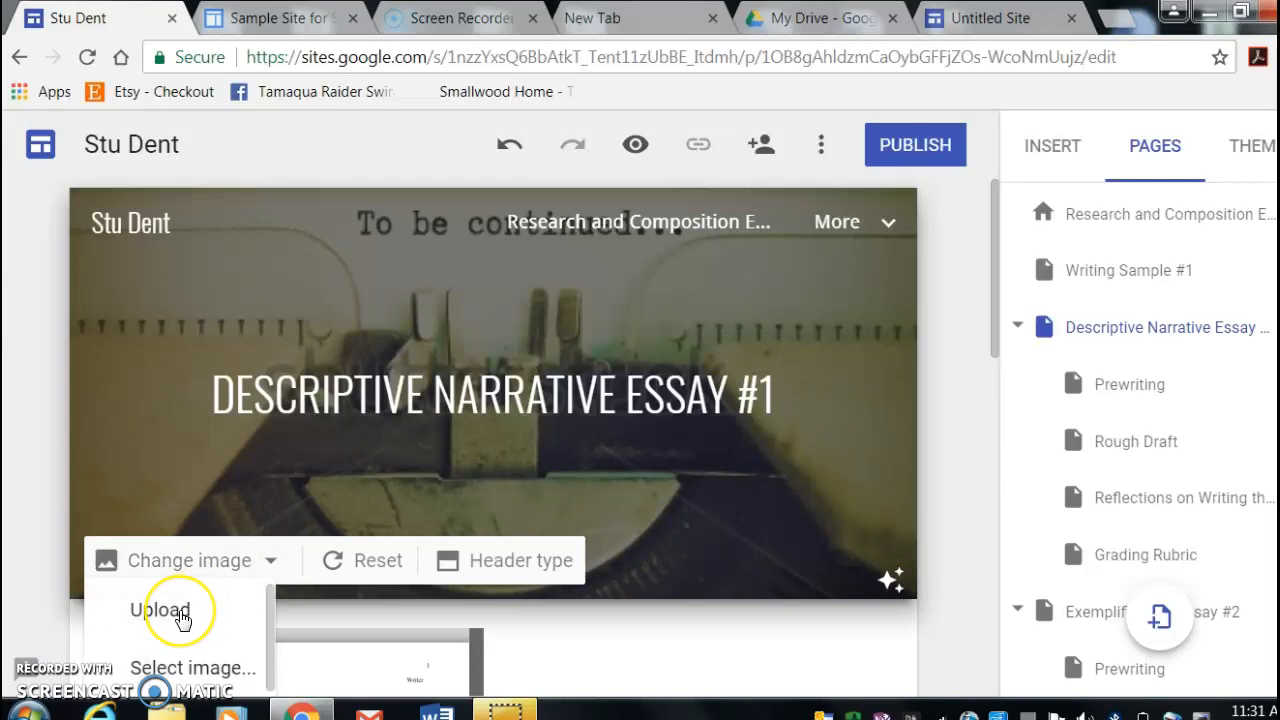
click(294, 460)
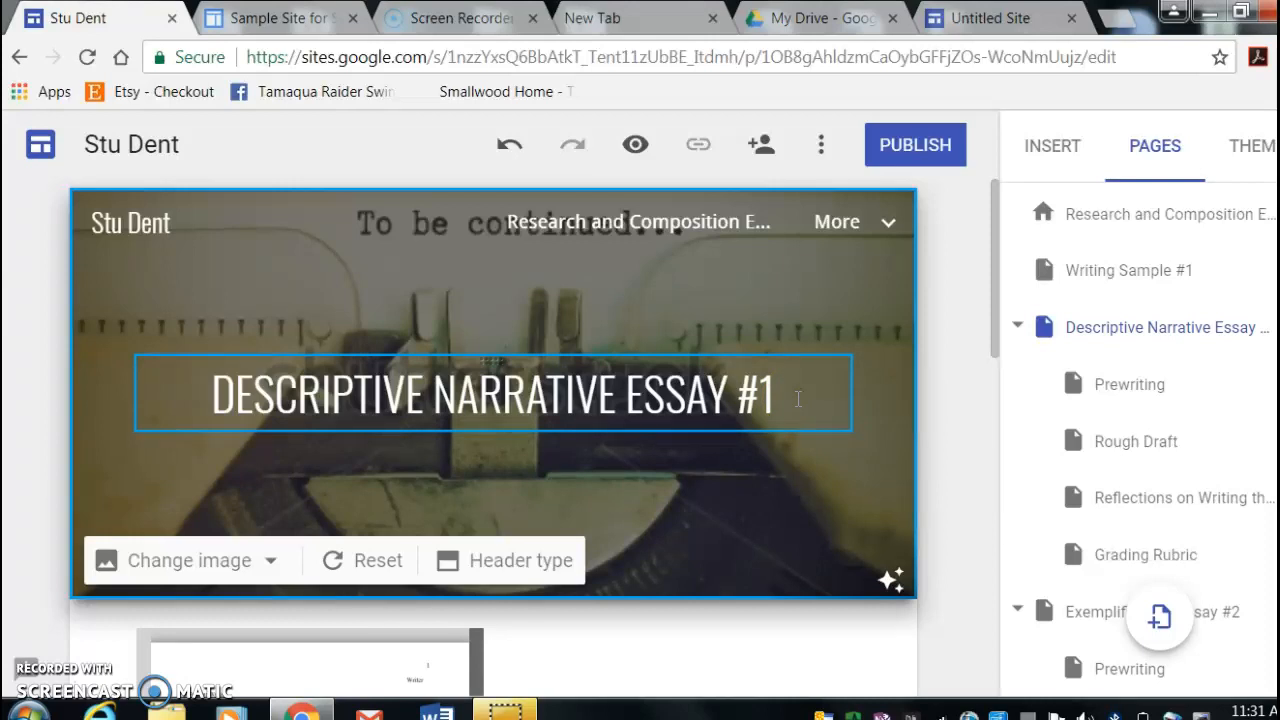
- Embed the Descriptive Narrative essay from the recent Google Drive files on the Descriptive Narrative Essay #1 page
click(1194, 320)
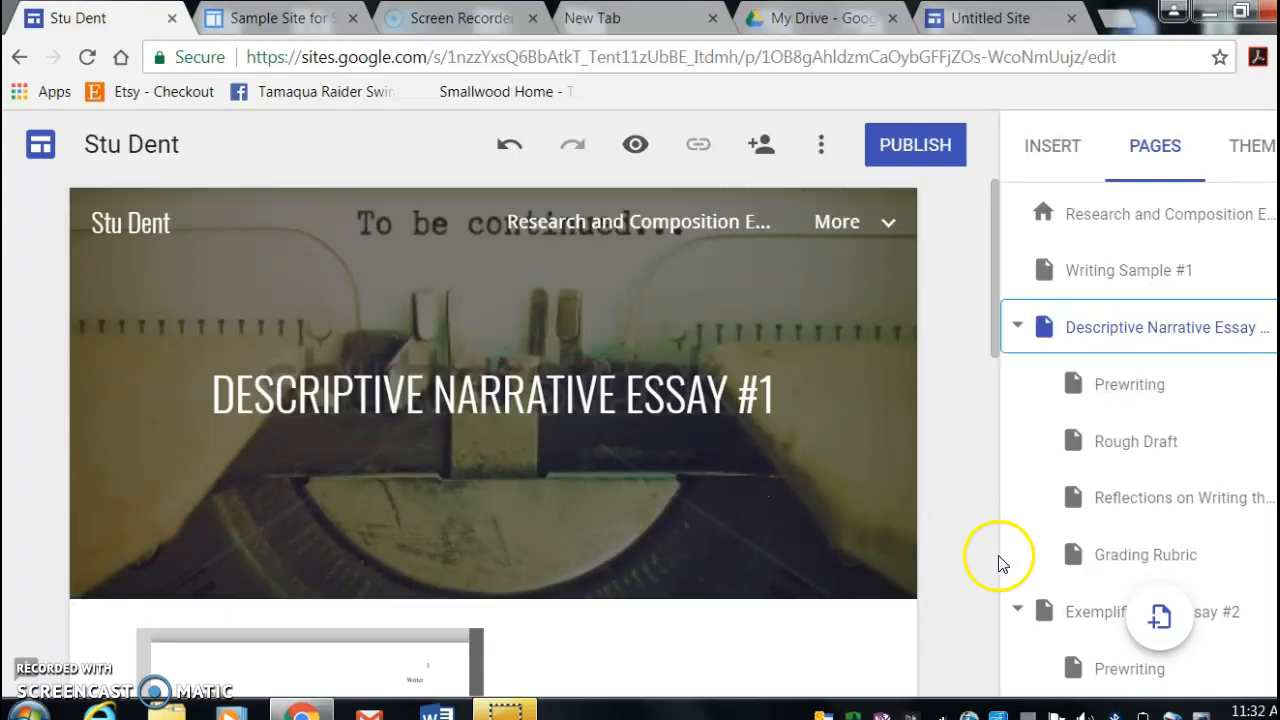
click(1049, 148)
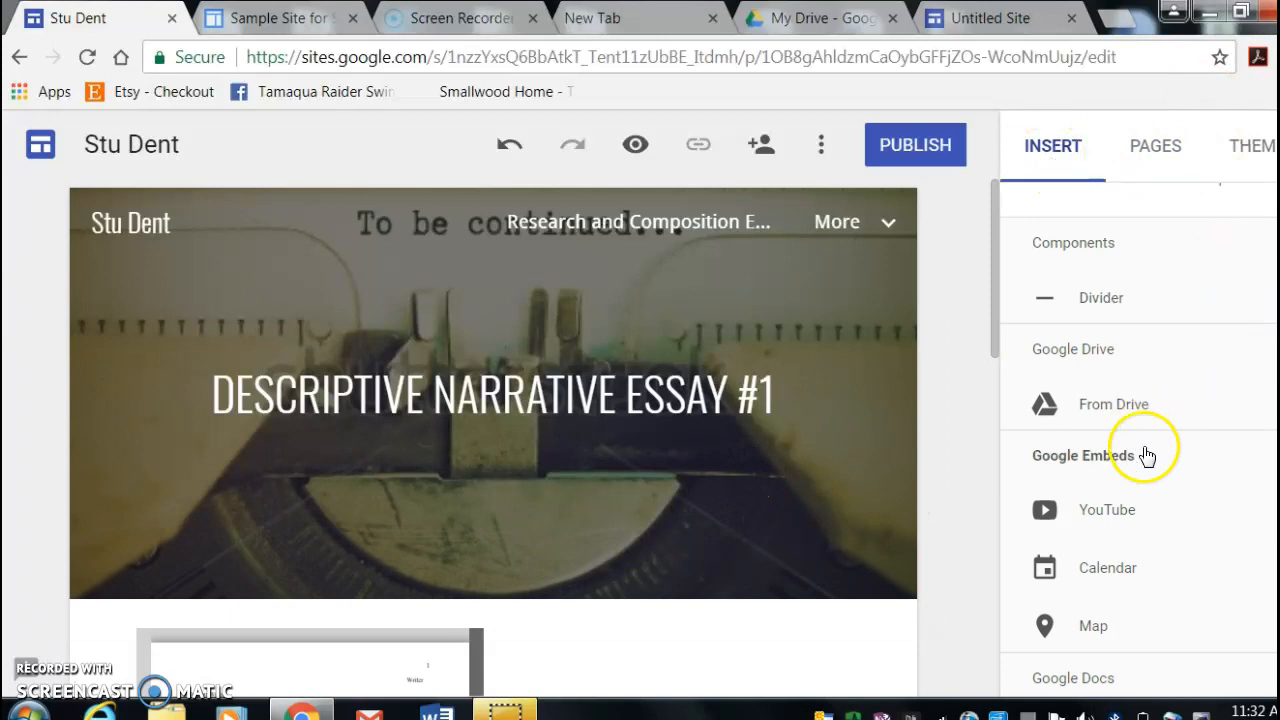
click(1157, 406)
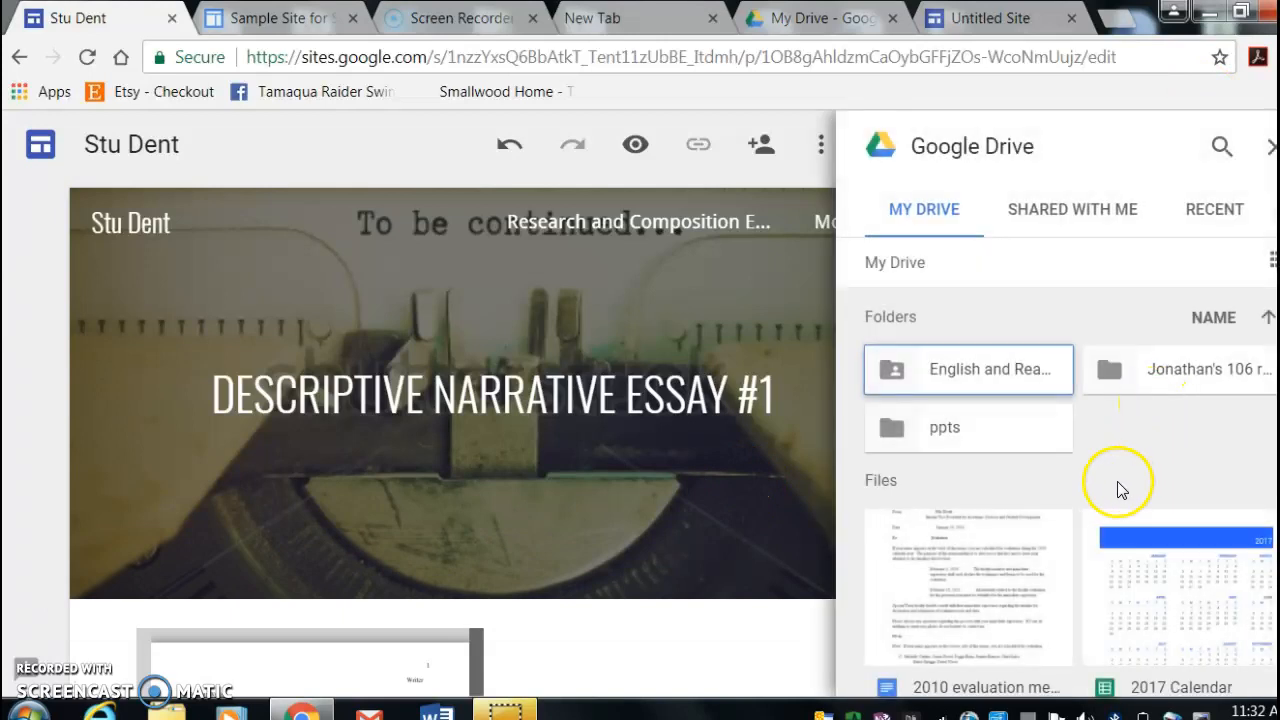
click(1218, 211)
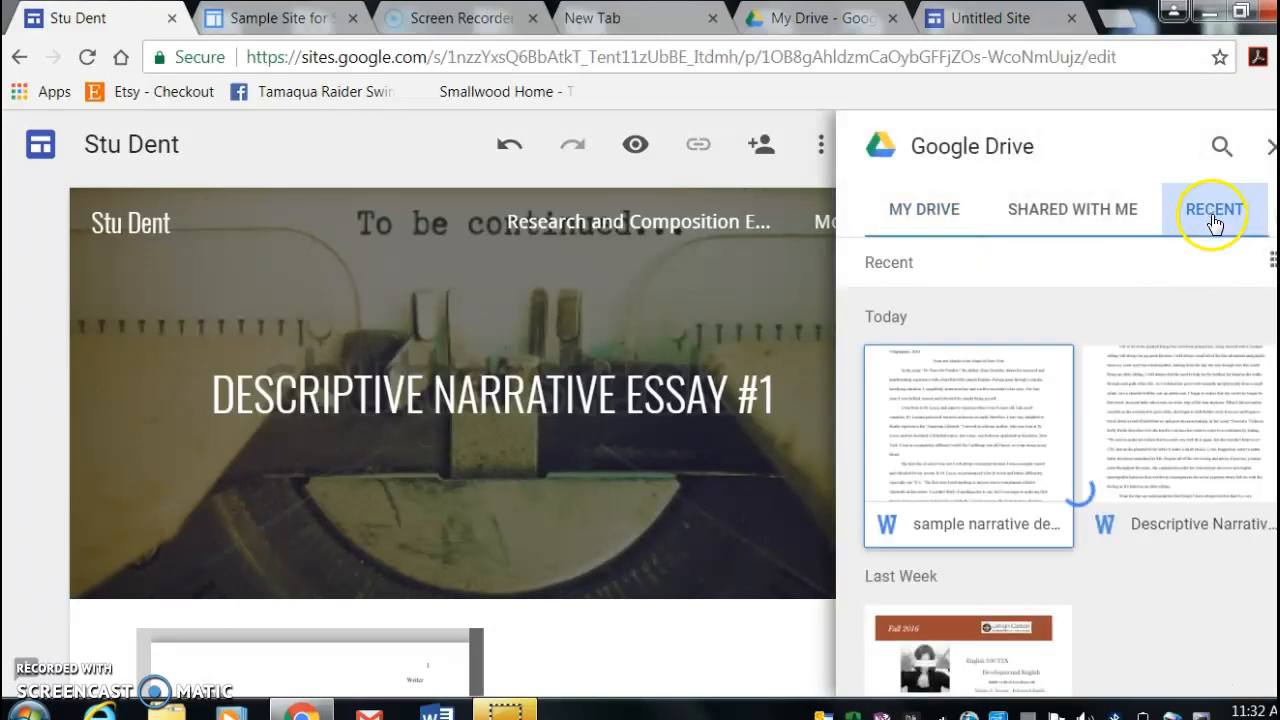
click(1168, 443)
click(1241, 688)
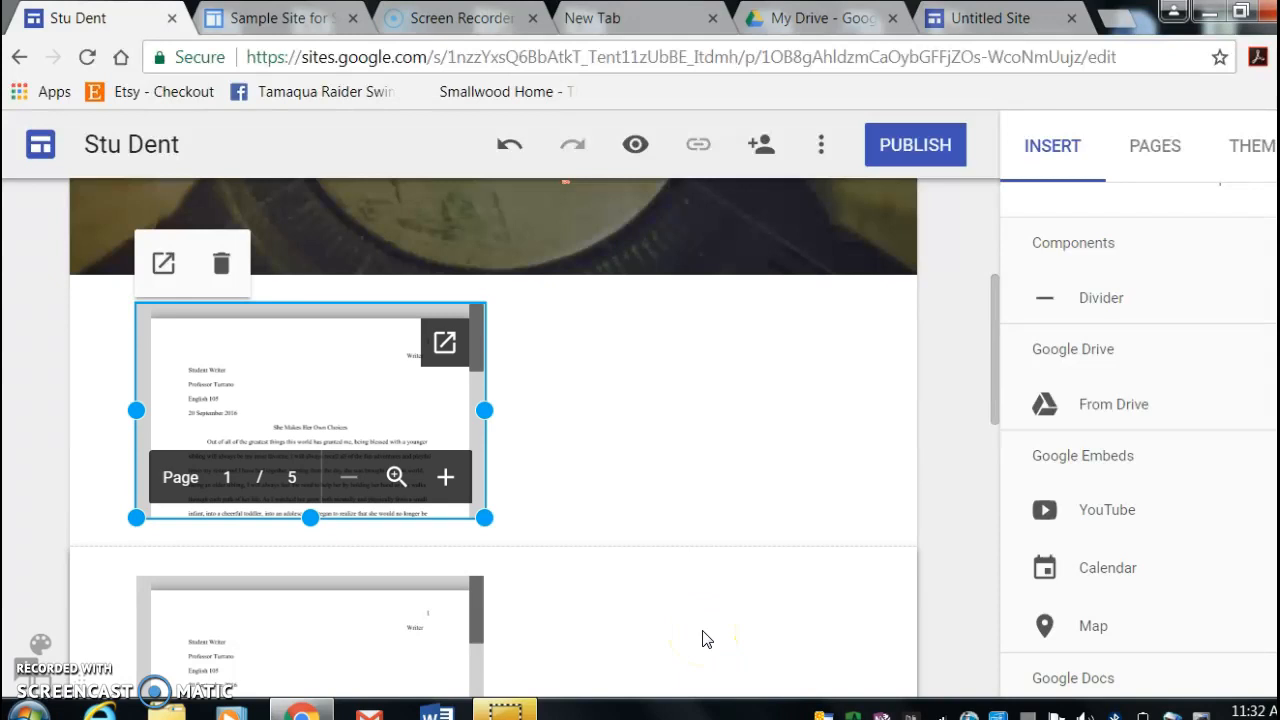
scroll(702, 638, up, 5)
- Create a subpage named Prewriting under the Descriptive Narrative Essay #1 page
click(1151, 157)
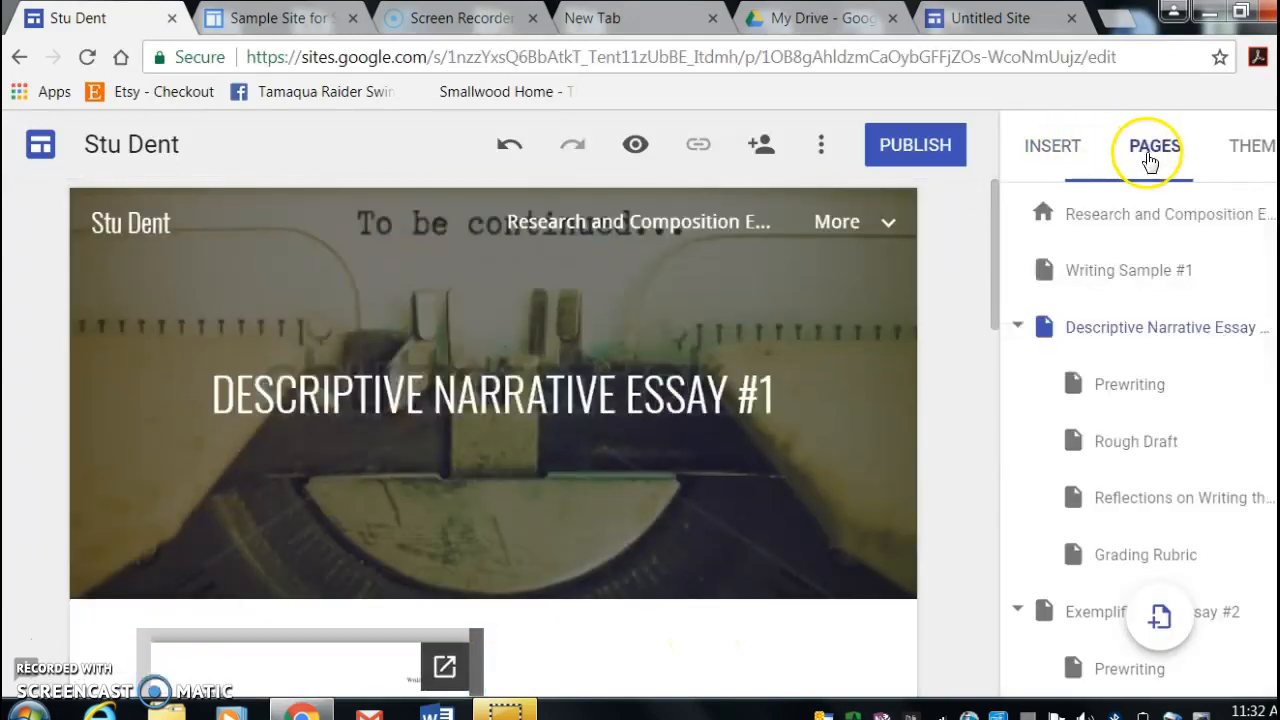
click(1138, 389)
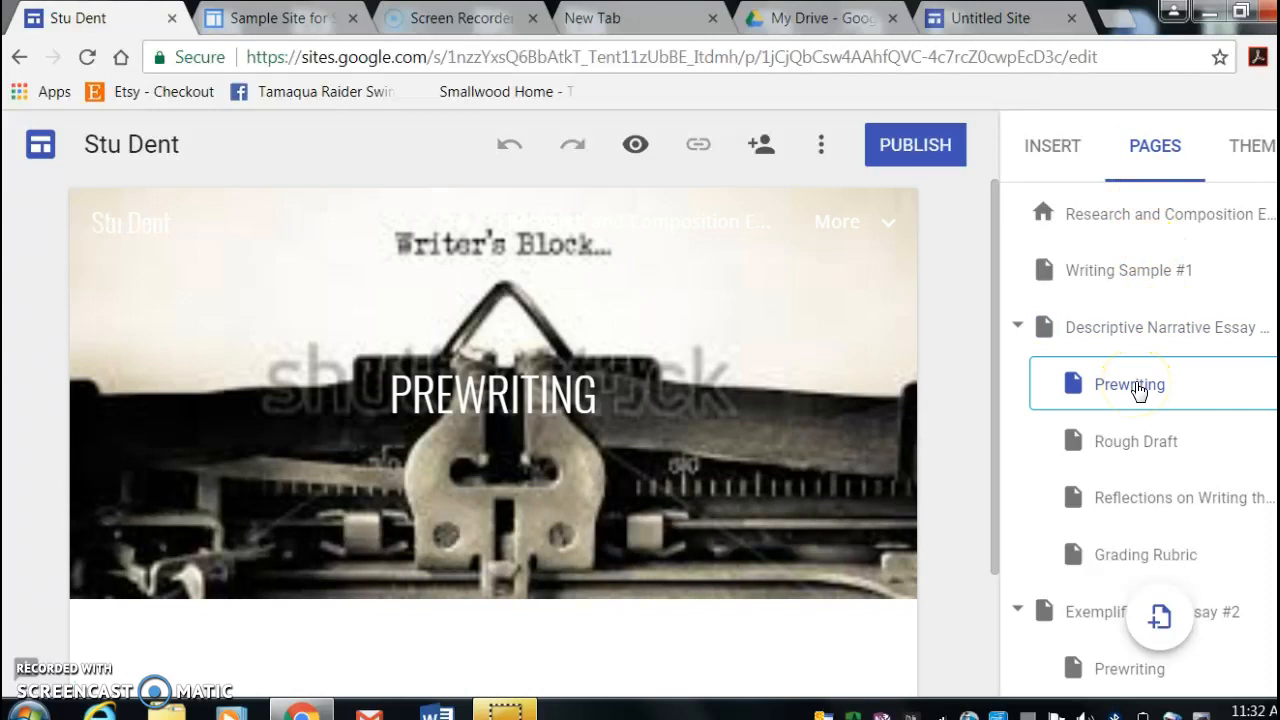
click(1147, 330)
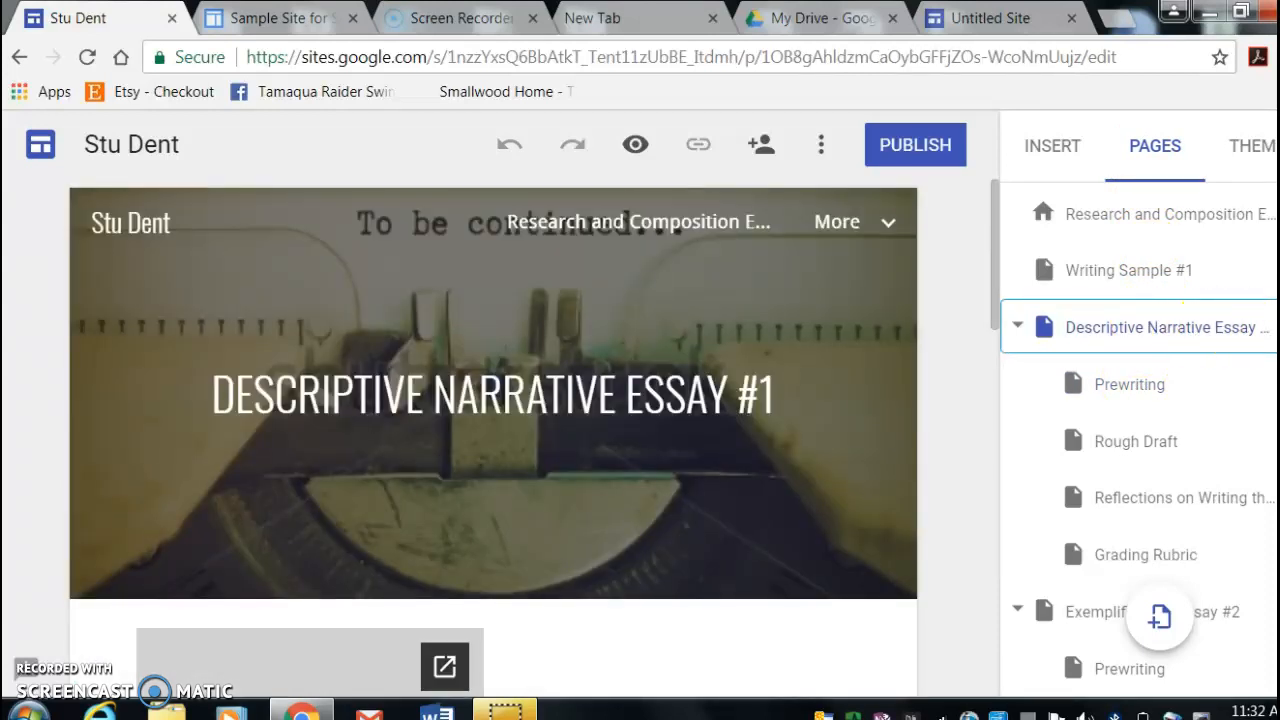
click(1278, 327)
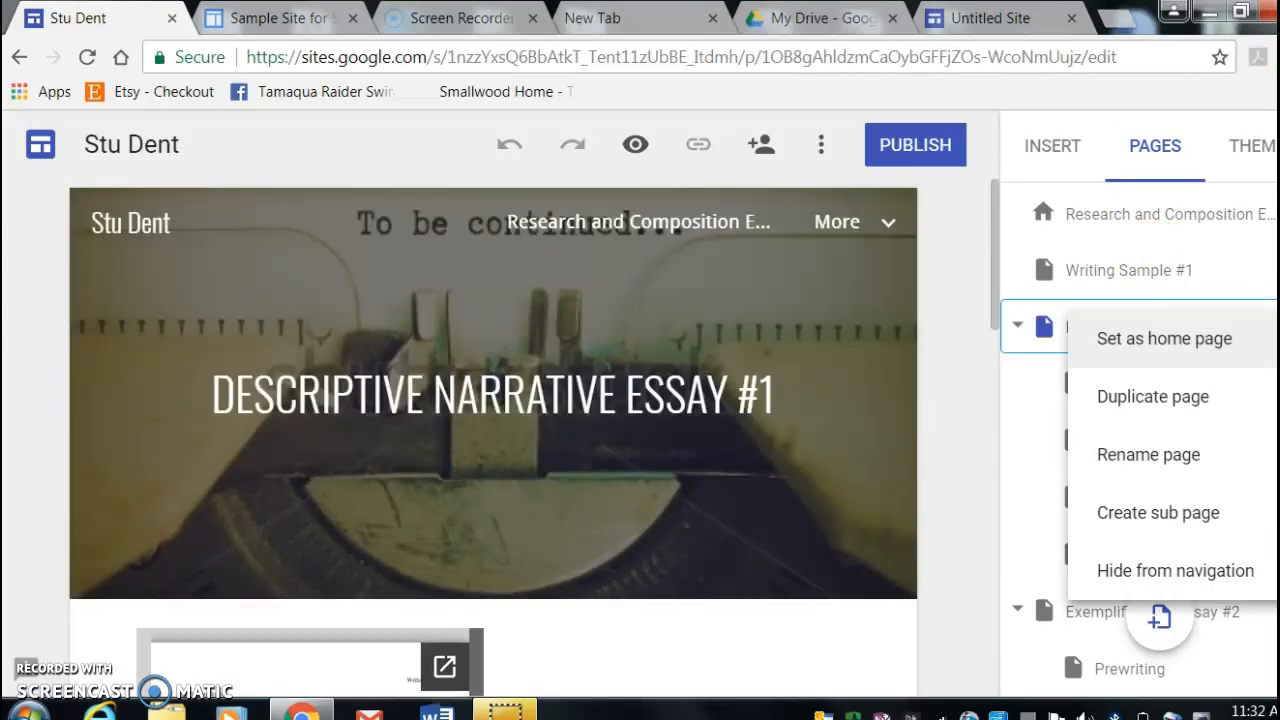
click(1248, 526)
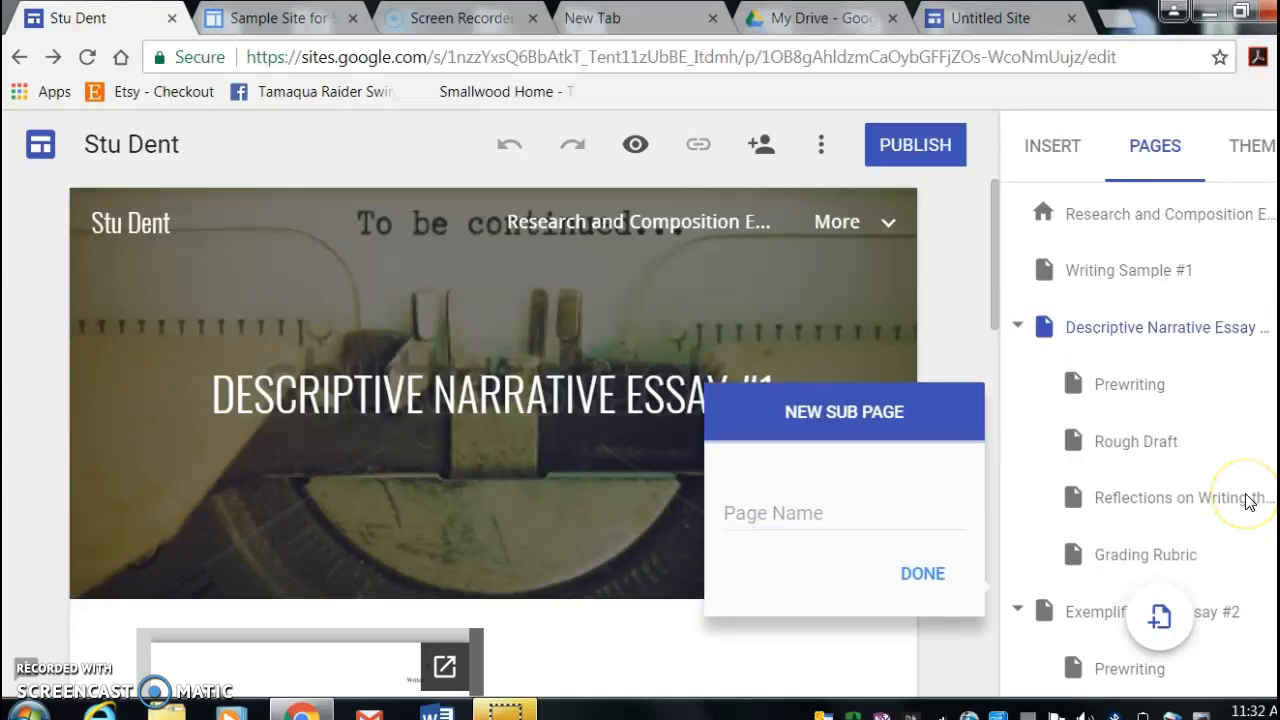
click(745, 515)
text(Prewr)
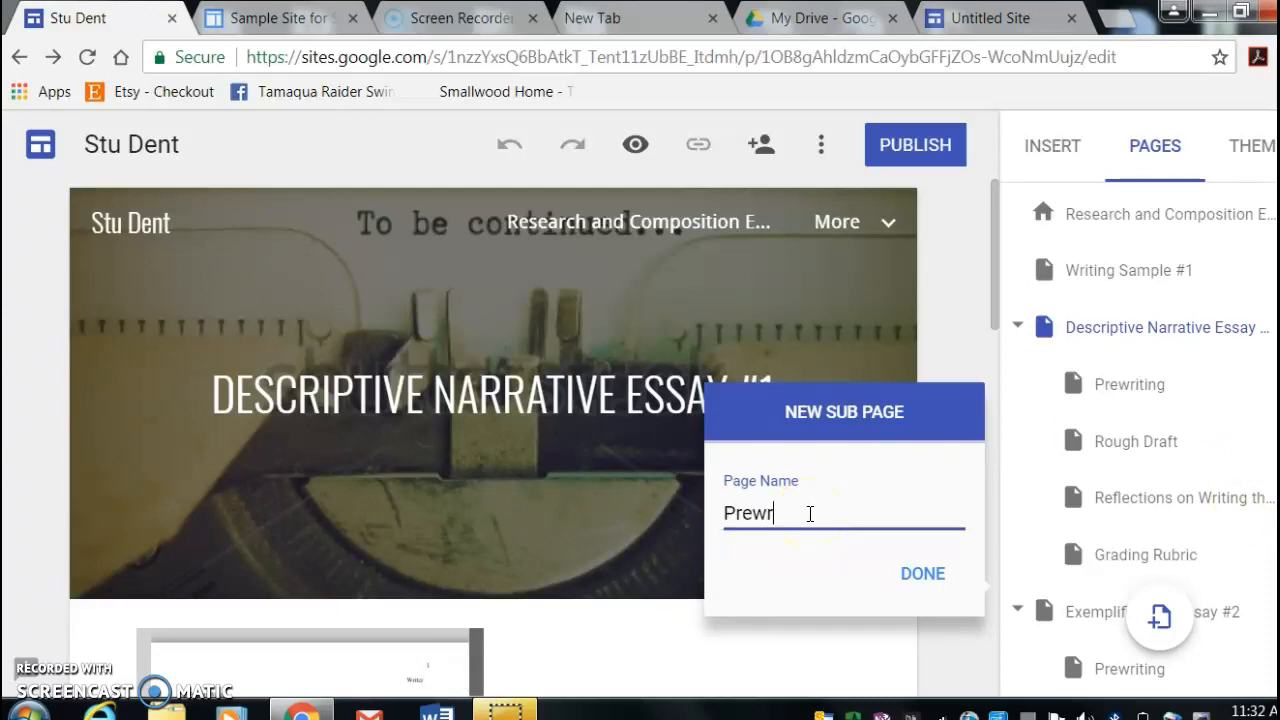
click(915, 572)
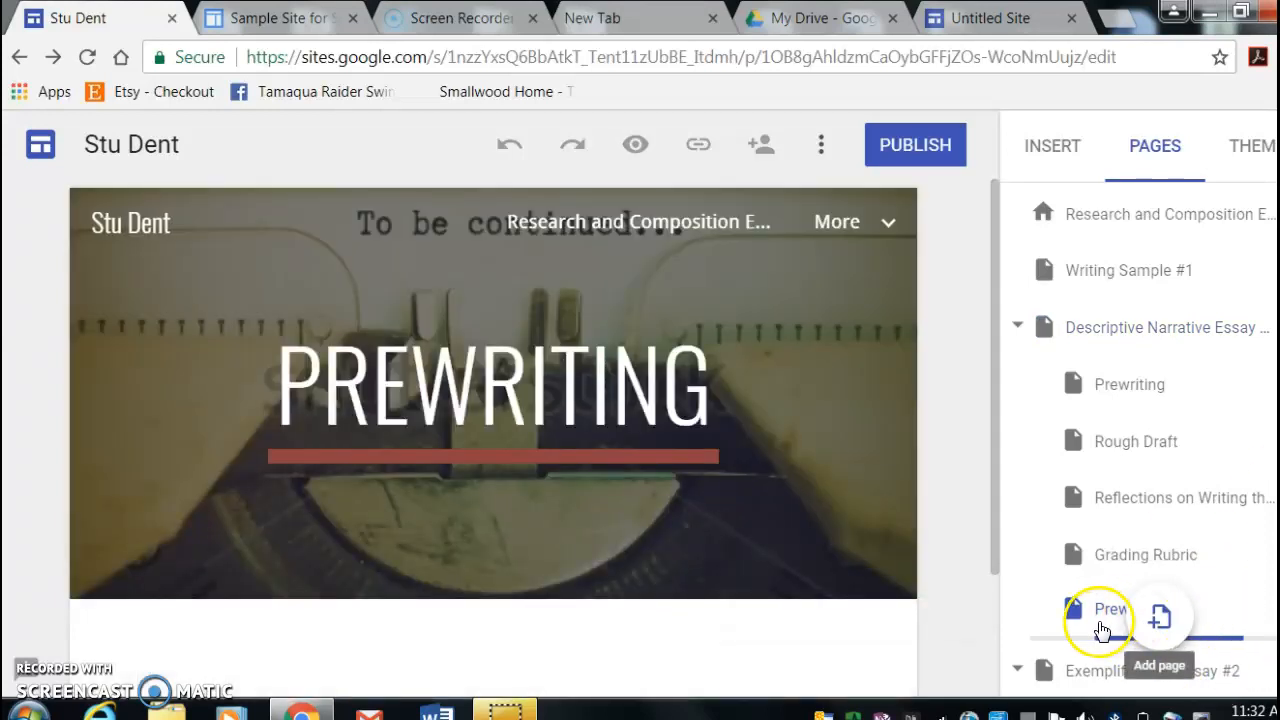
- Remove the newly added duplicate Prewriting subpage from the site
click(1150, 385)
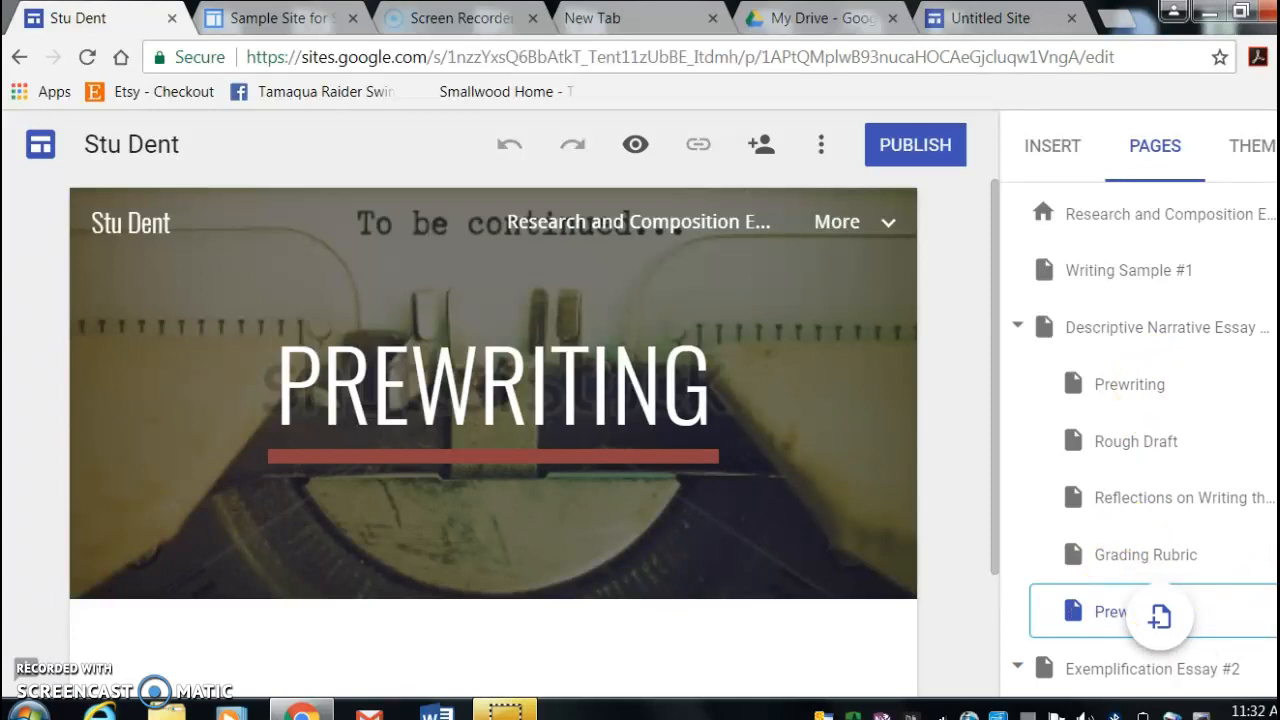
click(1264, 612)
click(1240, 649)
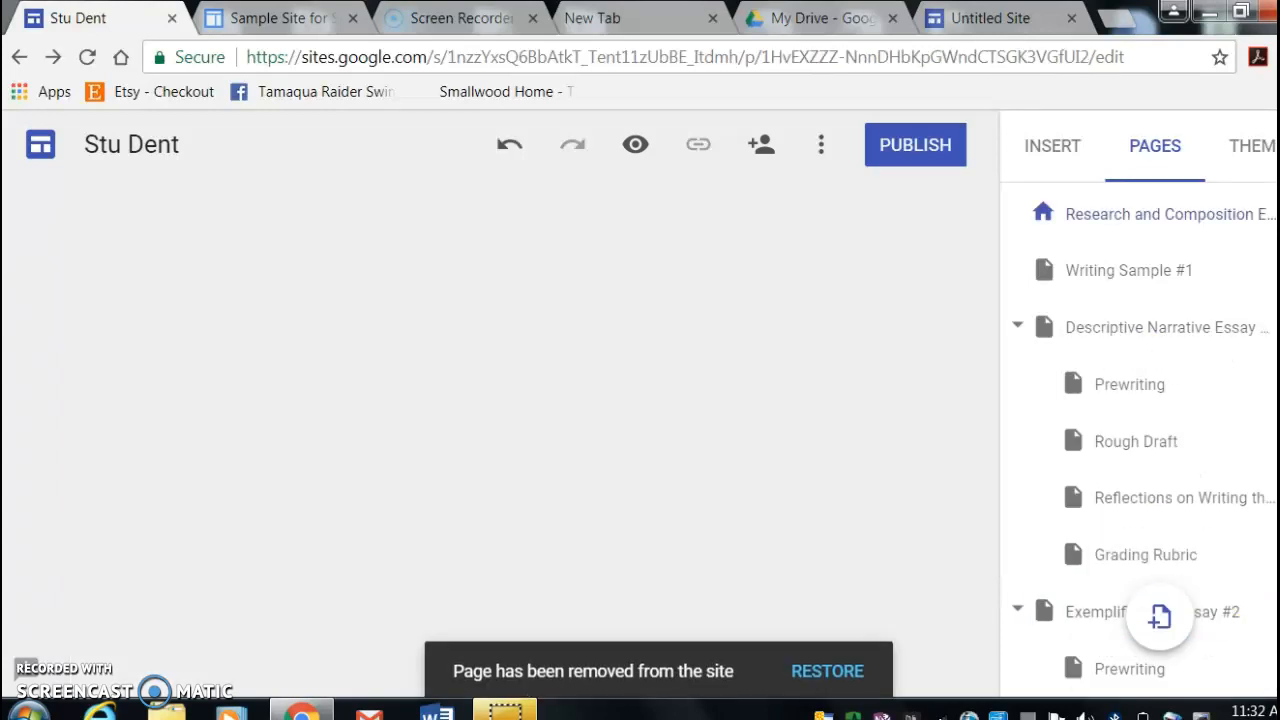
- Open the Prewriting subpage of Descriptive Narrative Essay #1 and embed the "Online vs In Store S..." document from the recent Google Drive files
click(1155, 390)
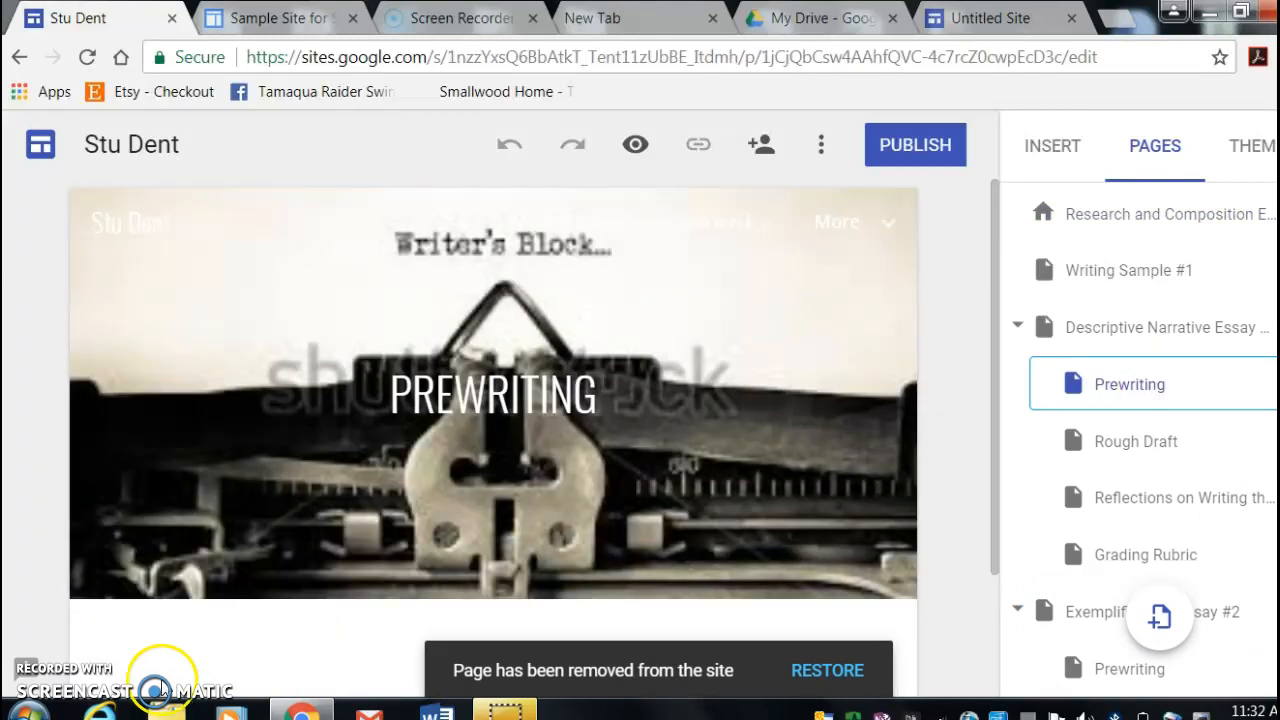
mouse_move(173, 590)
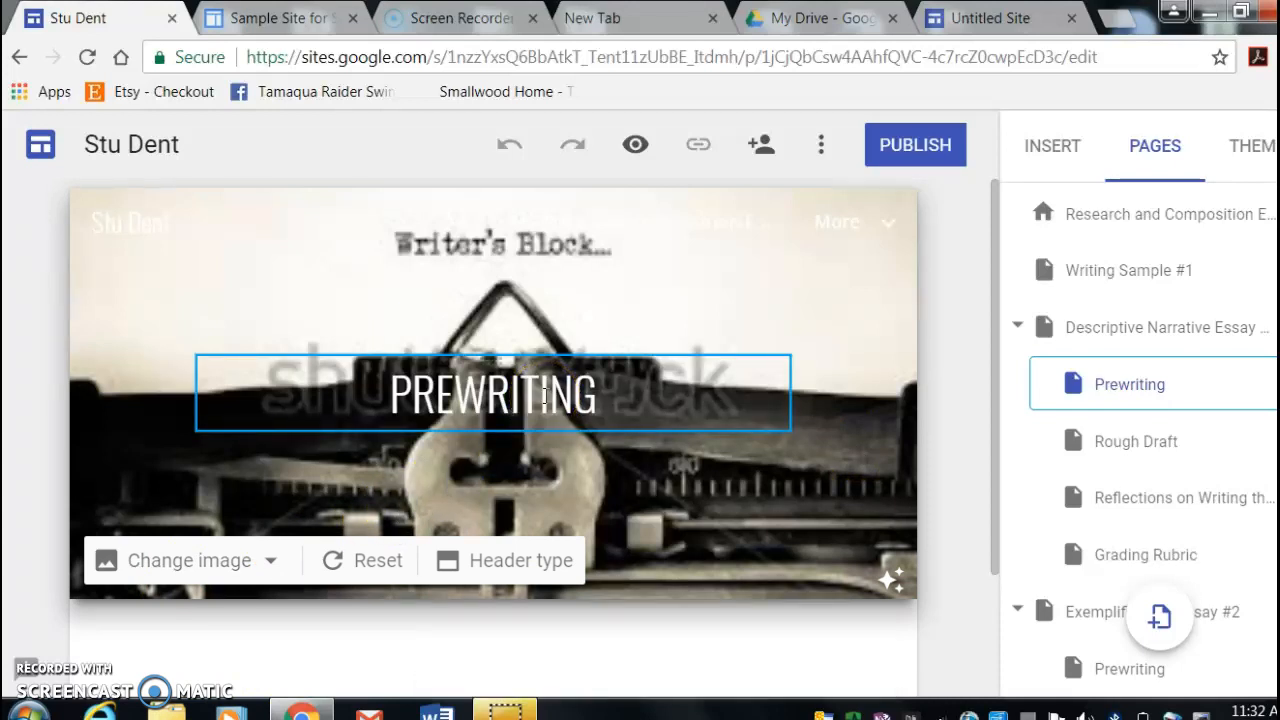
click(629, 386)
click(1066, 151)
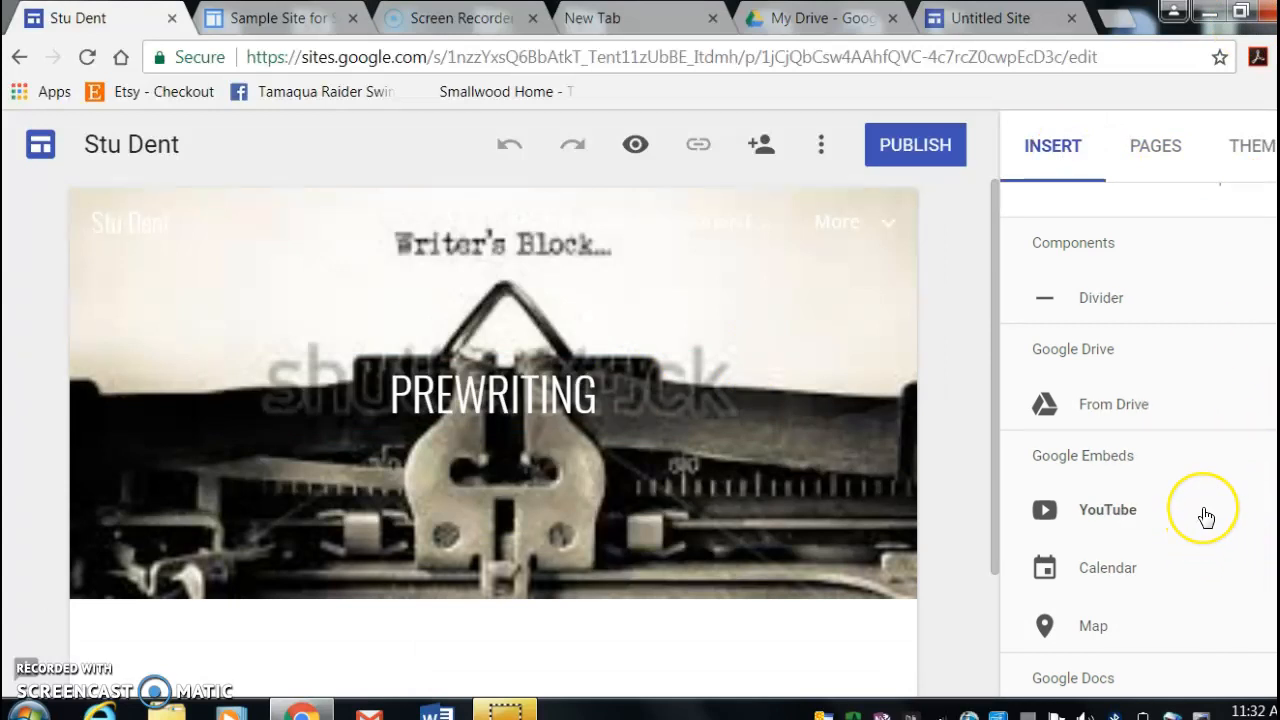
click(1127, 415)
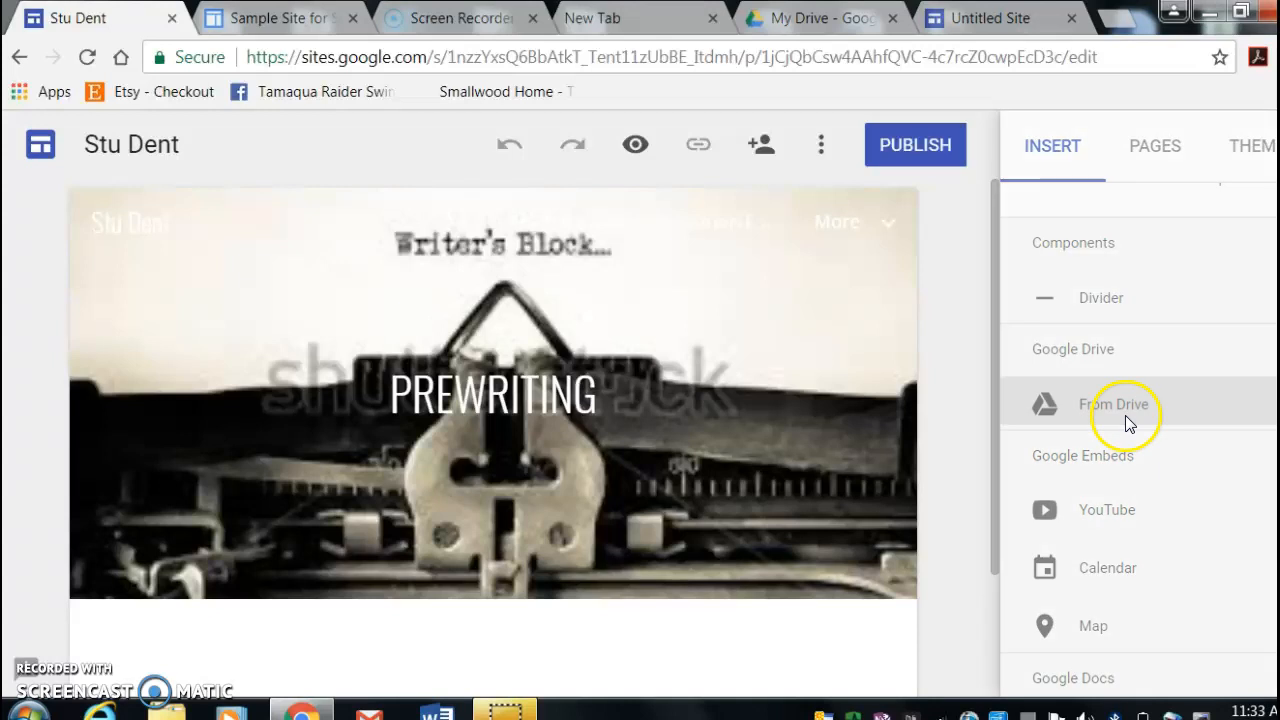
click(1232, 232)
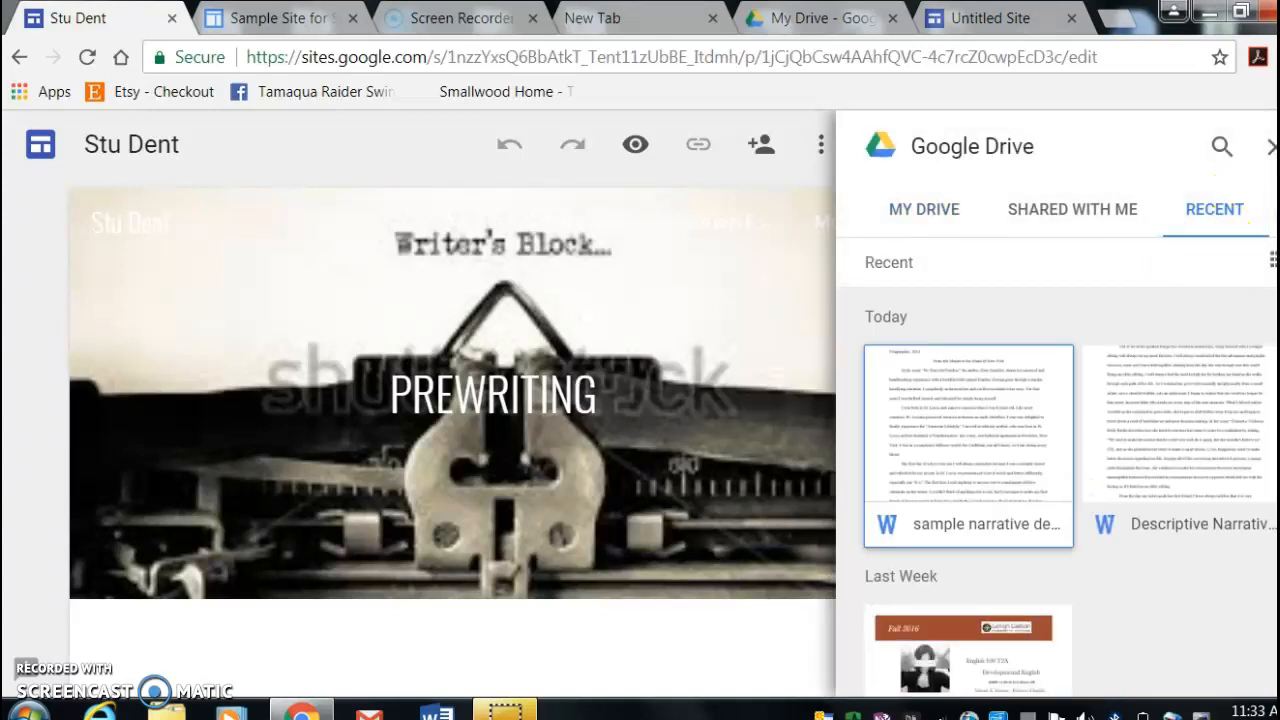
scroll(1208, 578, down, 5)
click(951, 500)
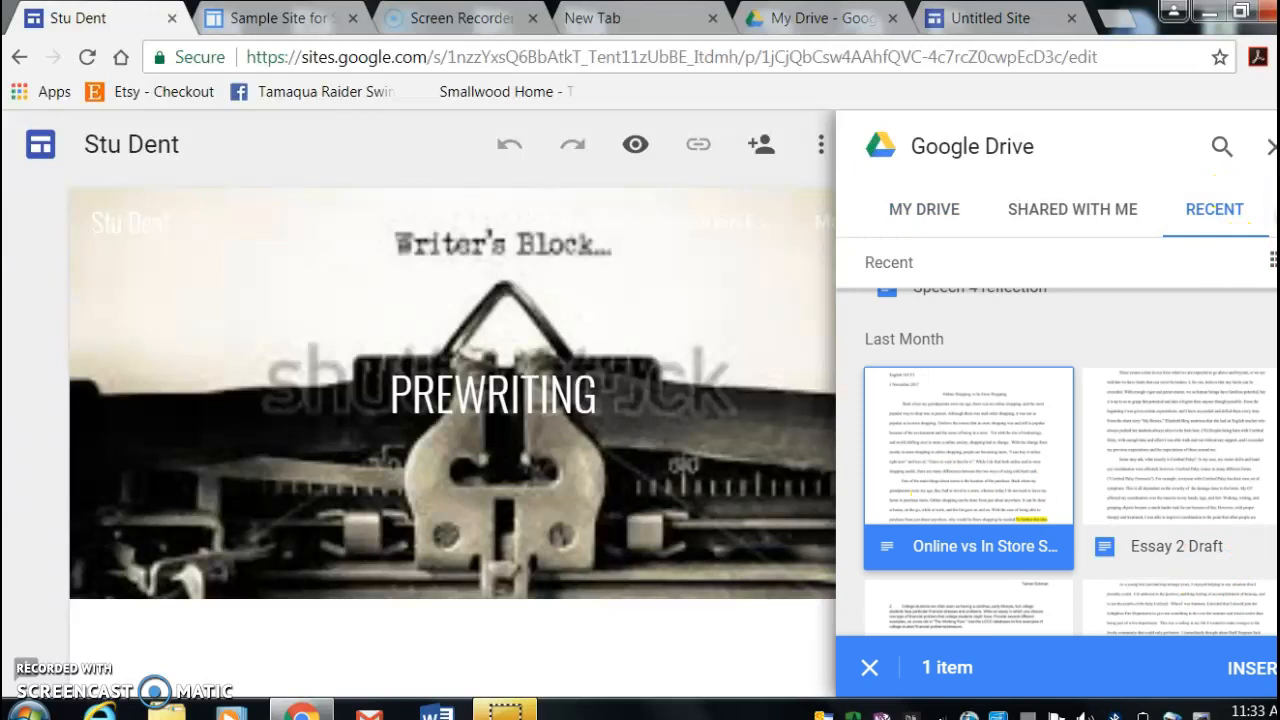
click(1245, 664)
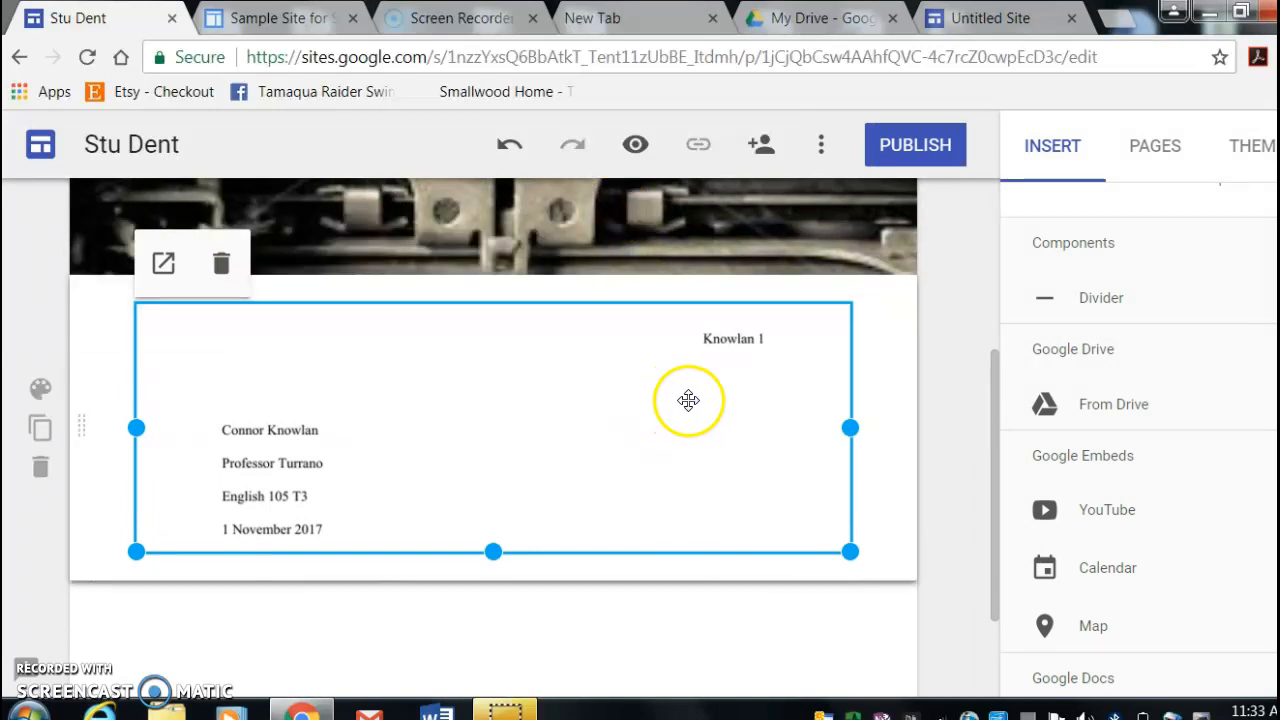
scroll(983, 411, up, 2)
right_click(396, 555)
click(391, 609)
scroll(646, 523, up, 2)
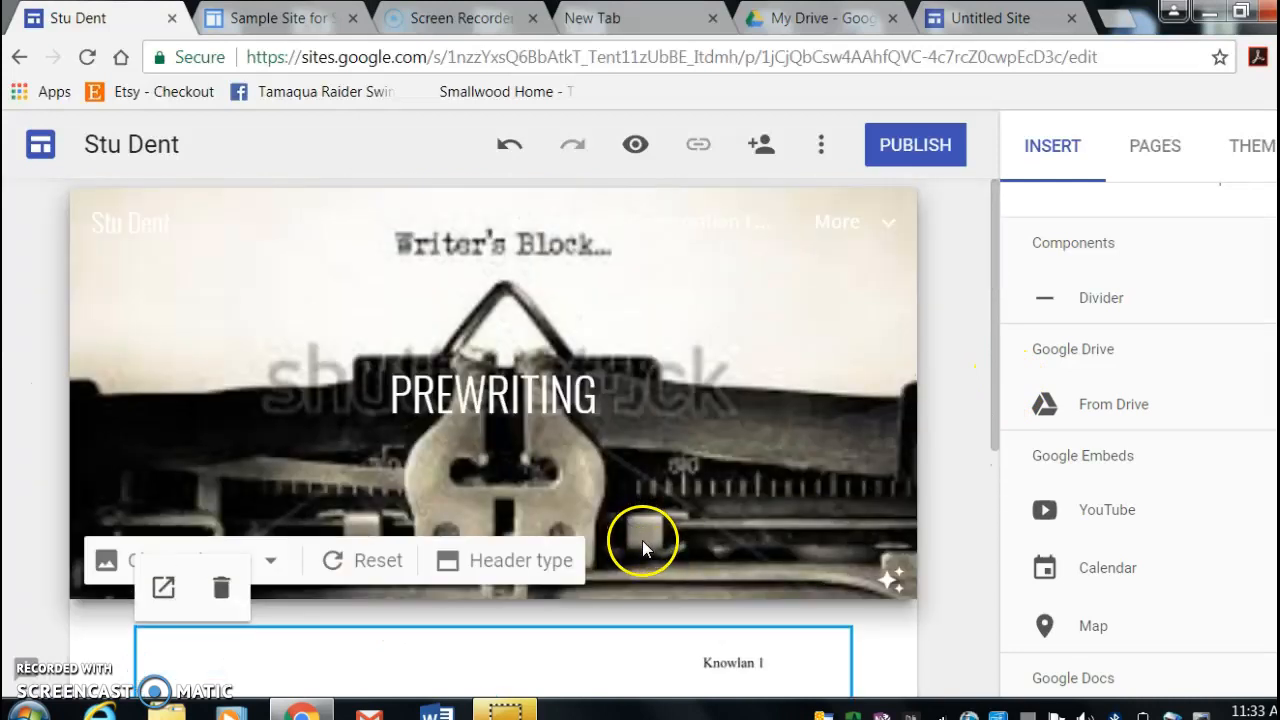
- Look through the Descriptive Narrative Essay #1 page and its Reflections on Writing this Essay and Grading Rubric subpages
click(1152, 148)
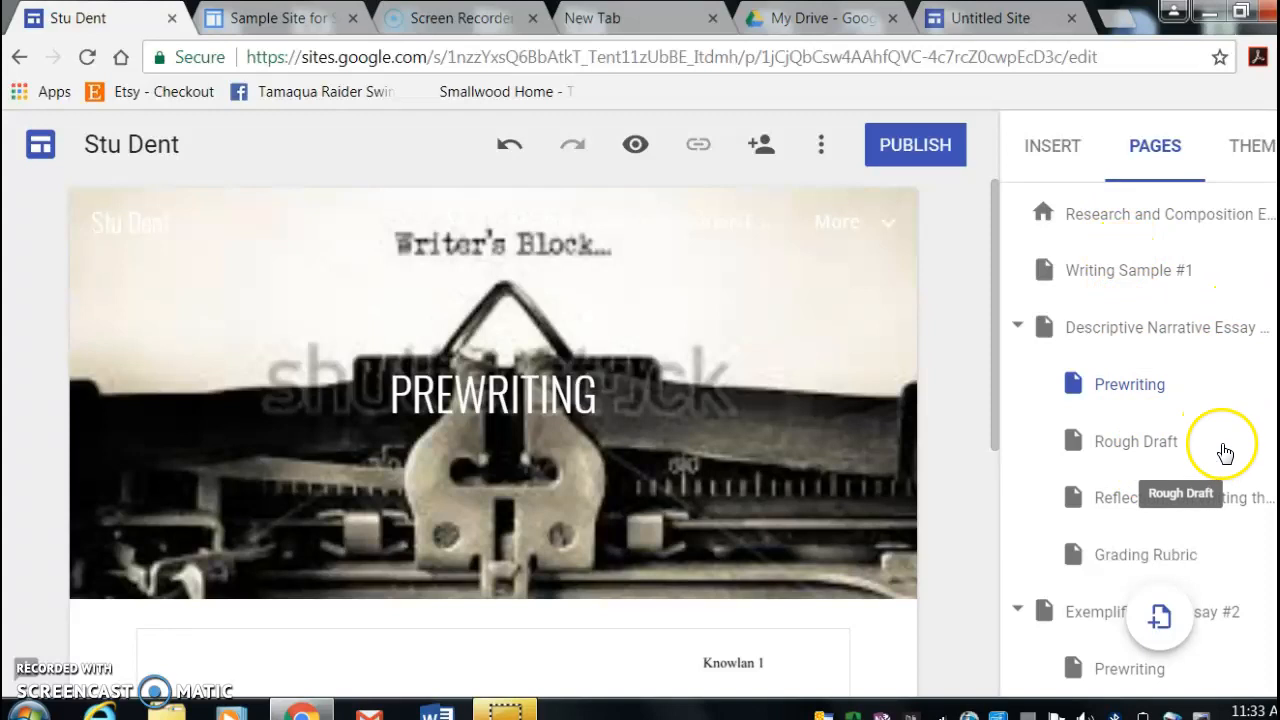
click(1240, 330)
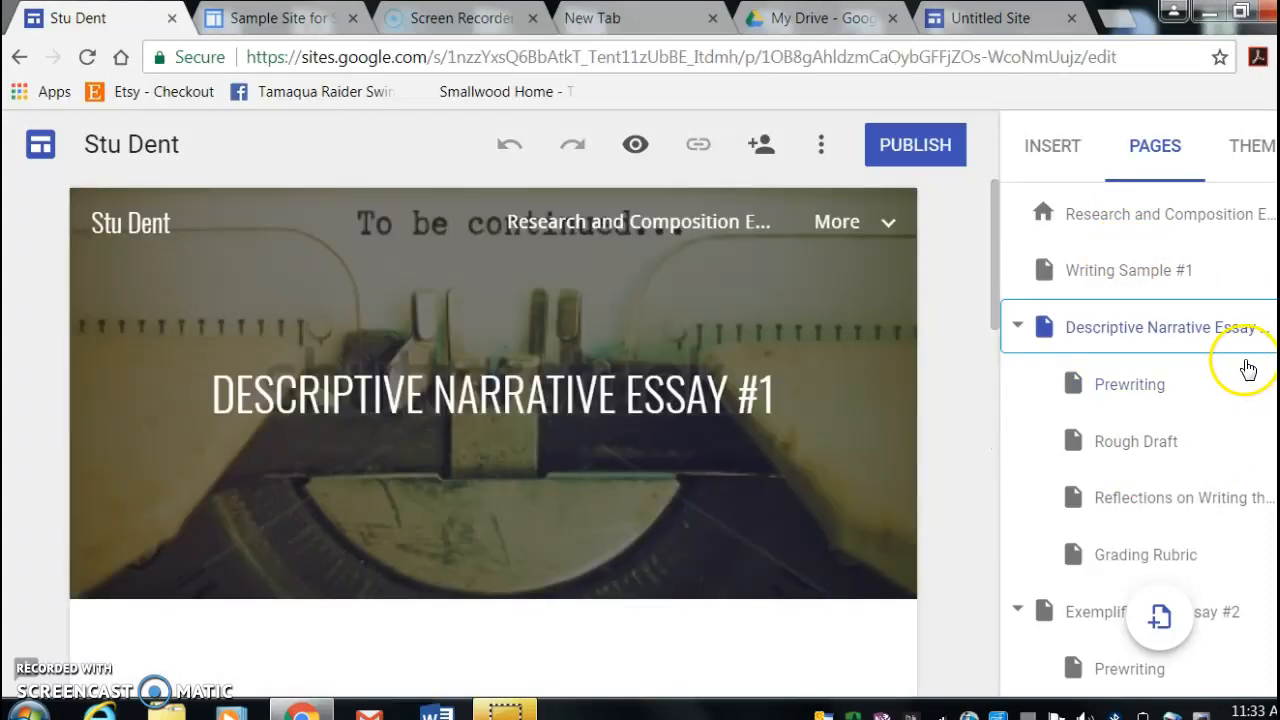
click(1256, 329)
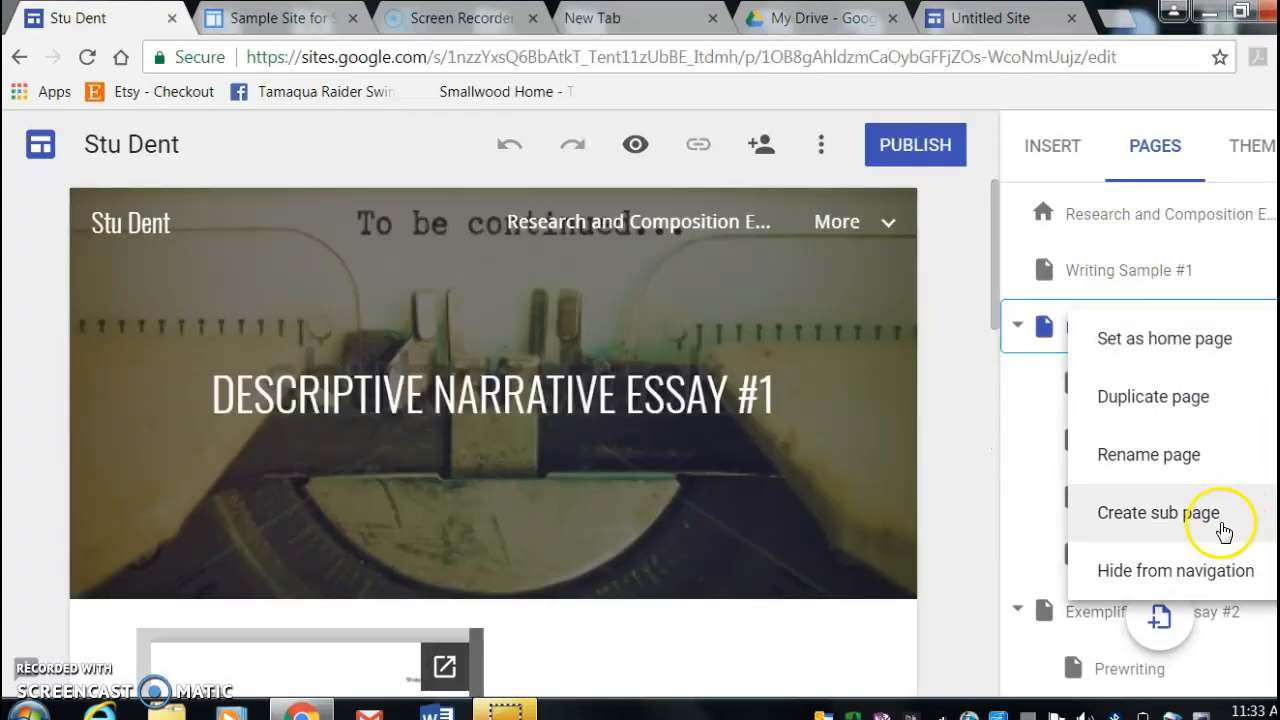
click(730, 546)
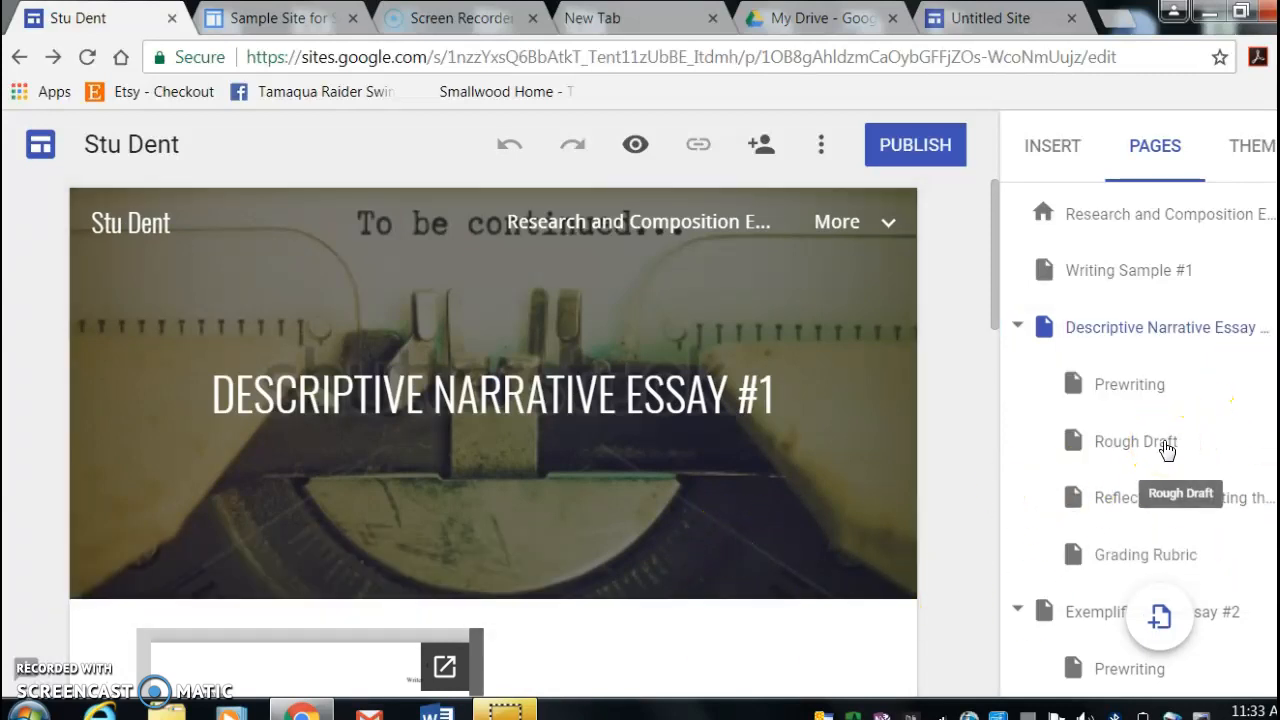
click(1188, 509)
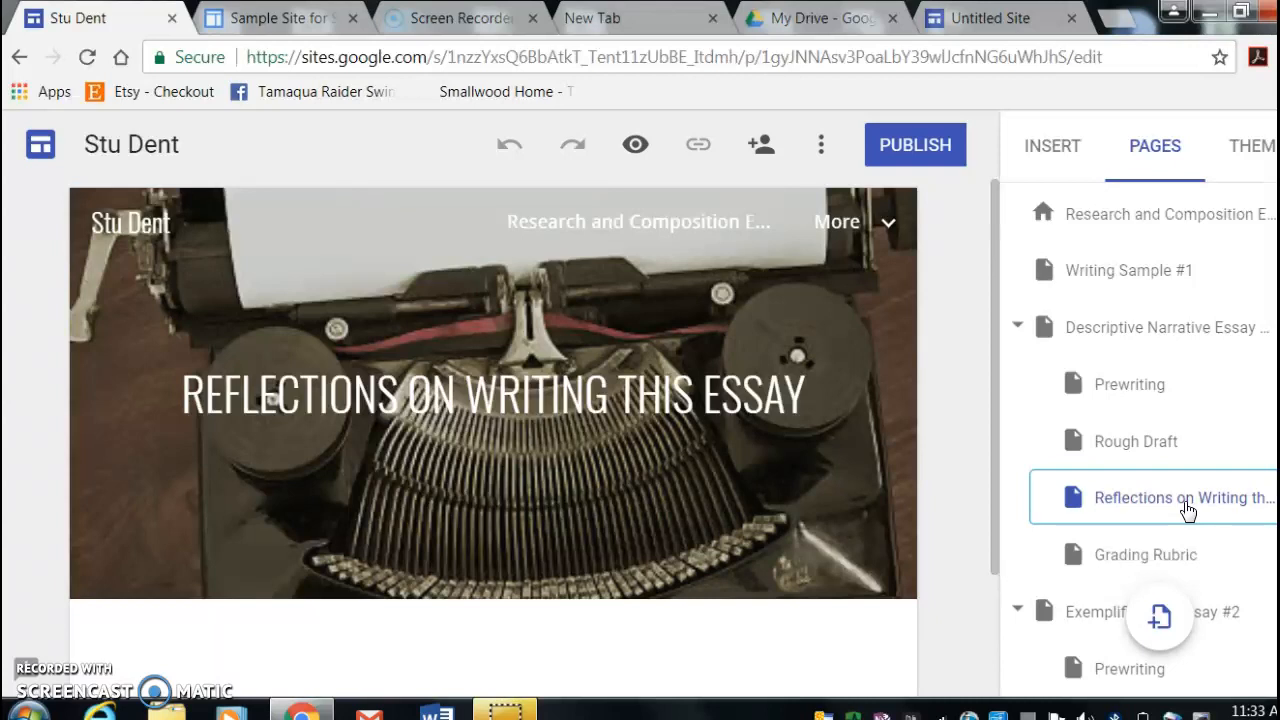
click(1146, 557)
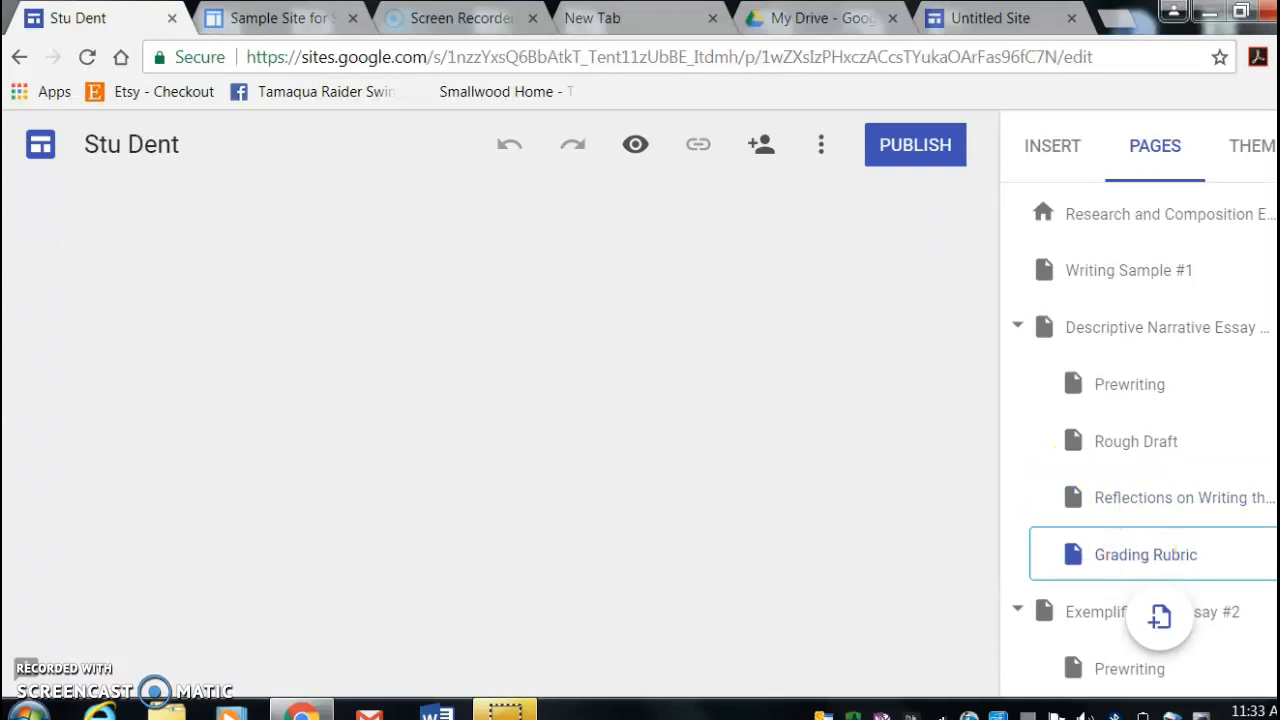
- Create a subpage named Outline under Exemplification Essay #2 and place it between Prewriting and Rough Draft
scroll(1150, 550, down, 4)
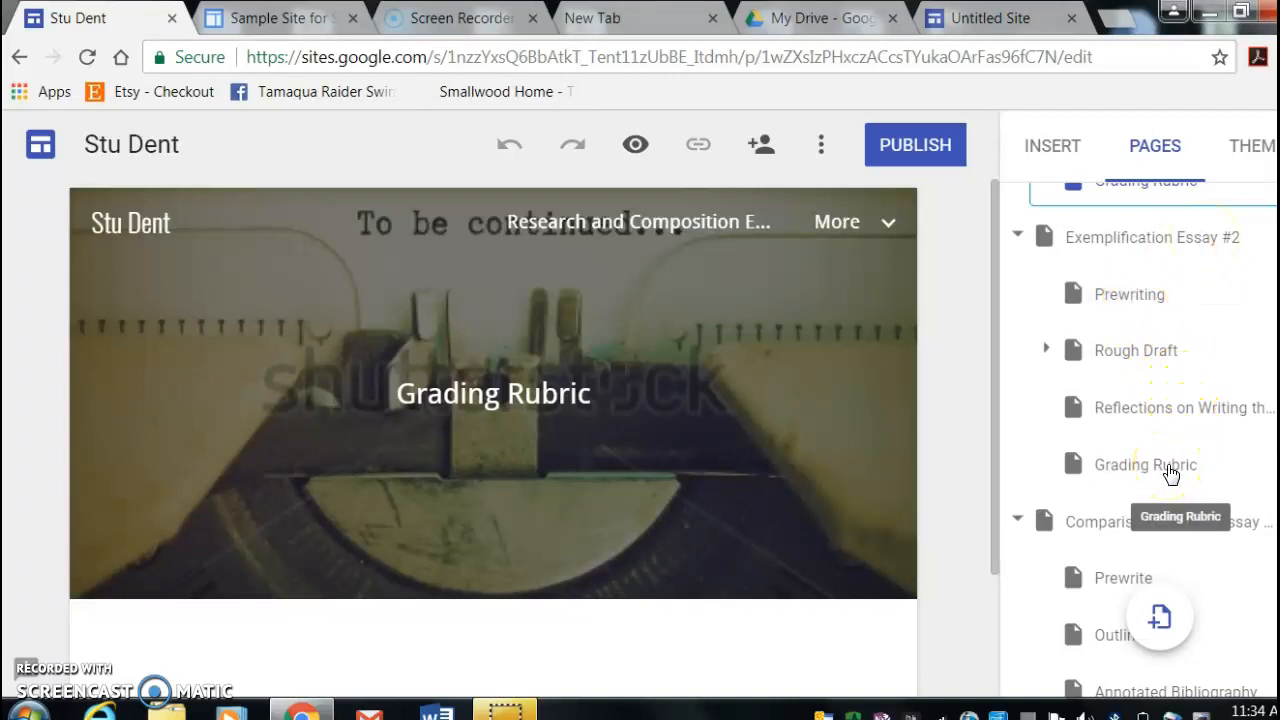
scroll(1248, 334, up, 1)
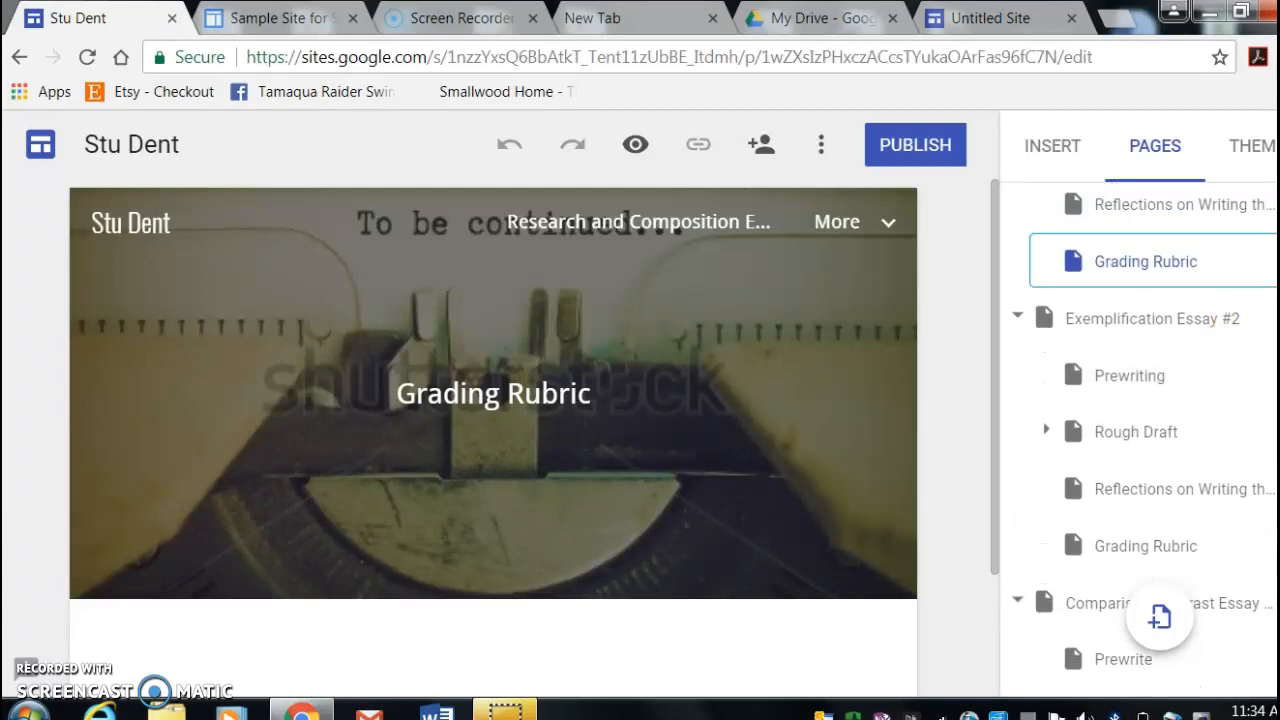
click(1277, 318)
click(1157, 505)
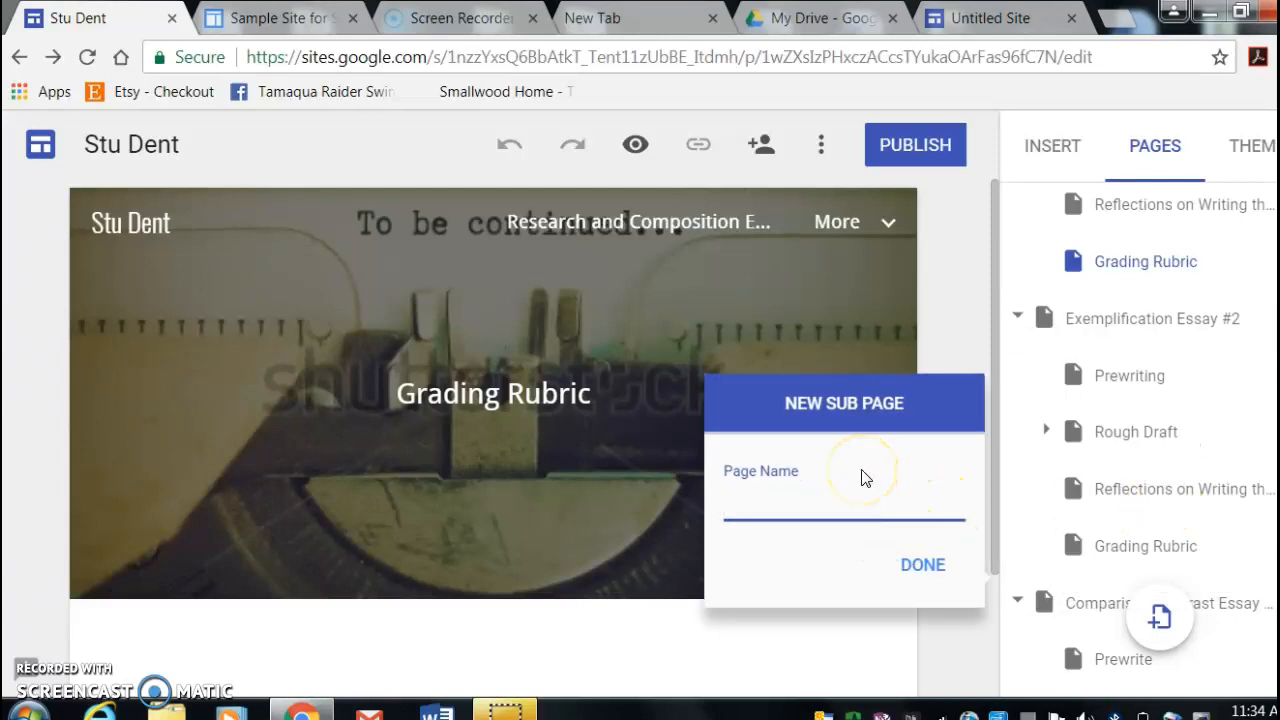
text(Outline)
click(903, 566)
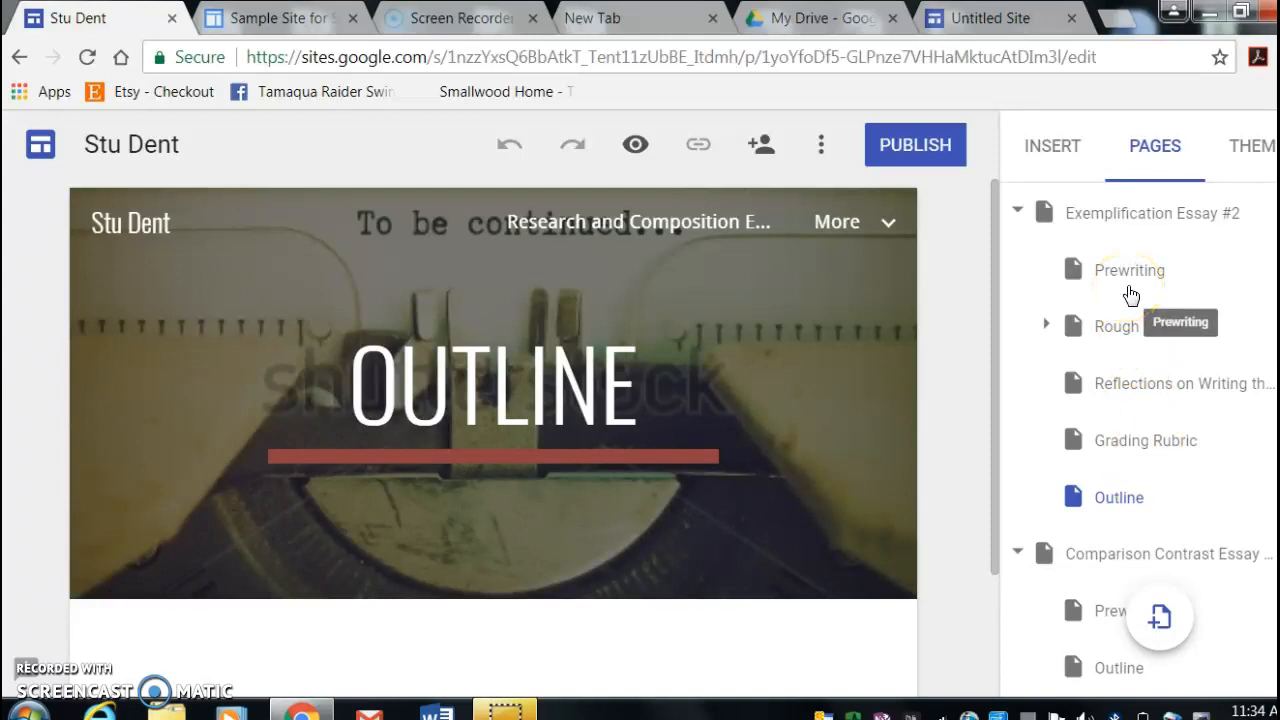
drag(1254, 498, 1210, 298)
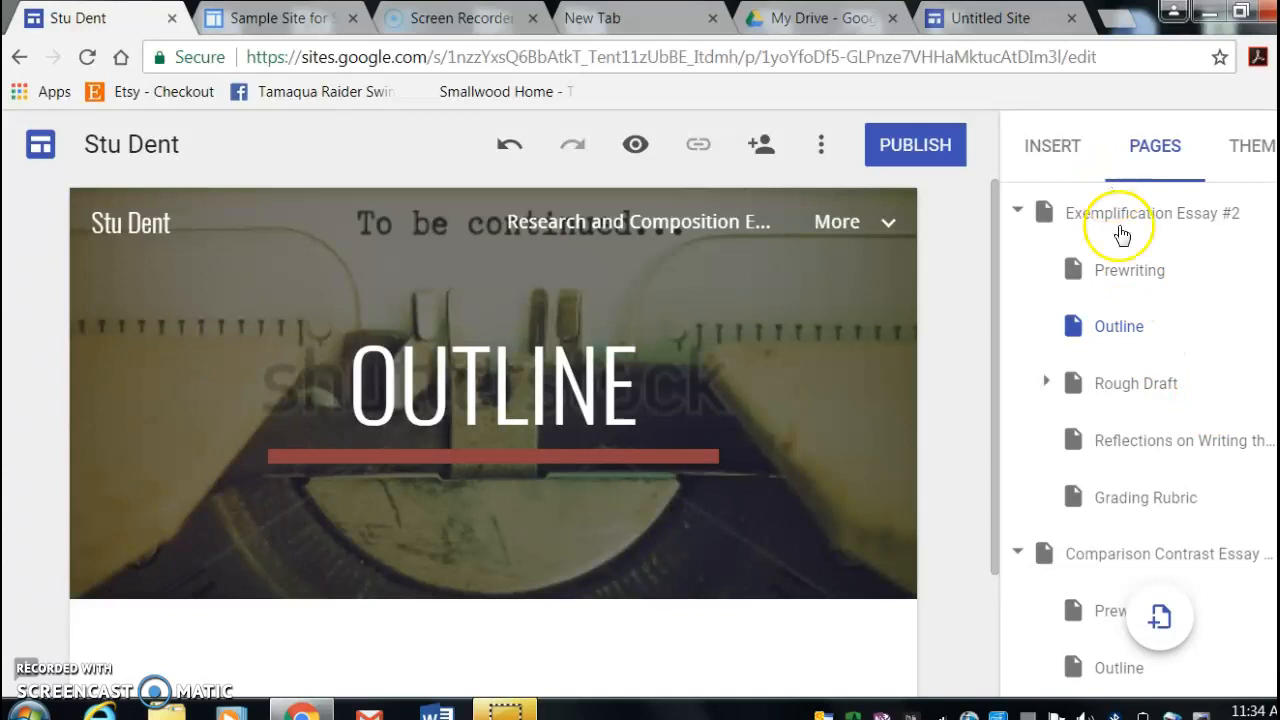
click(1127, 272)
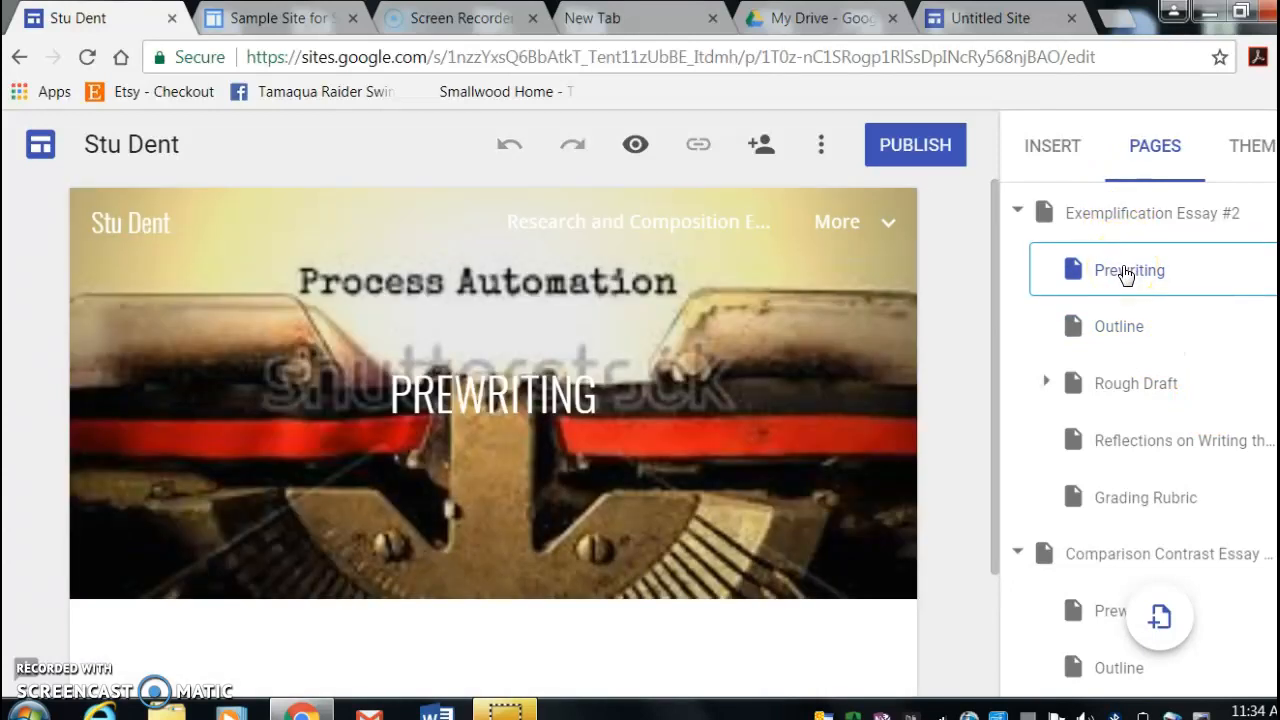
click(1050, 150)
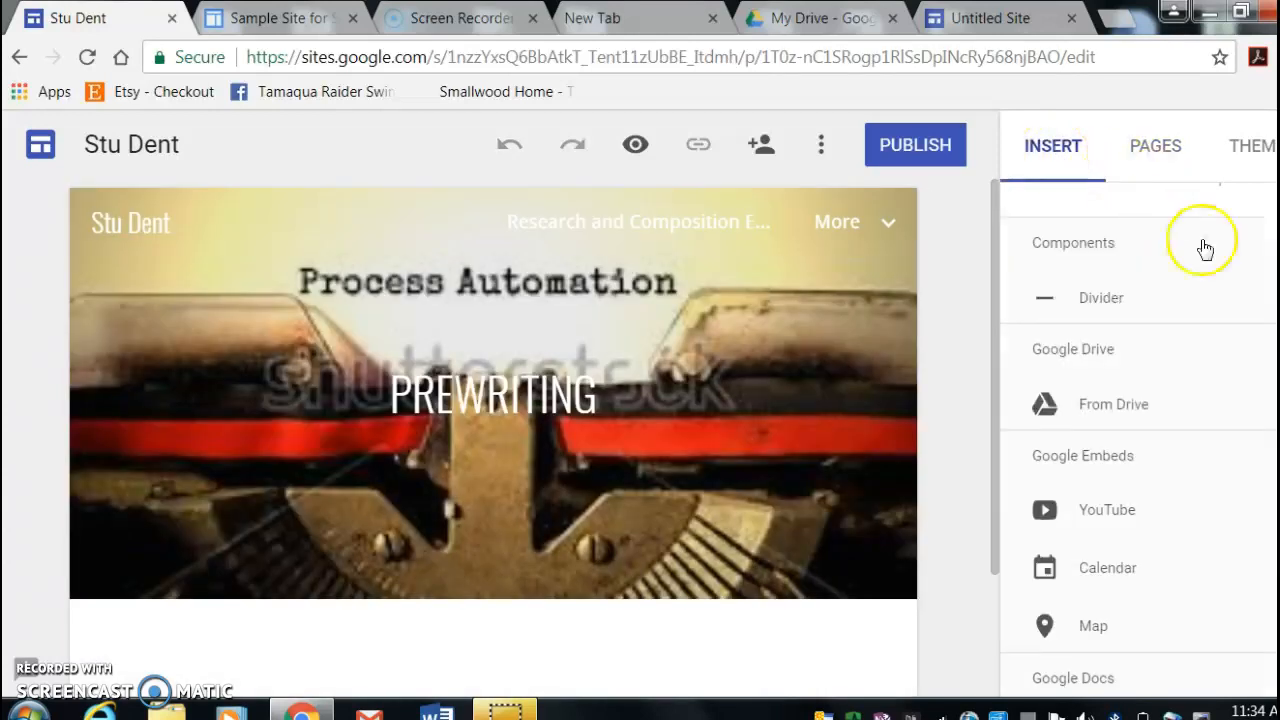
click(1165, 420)
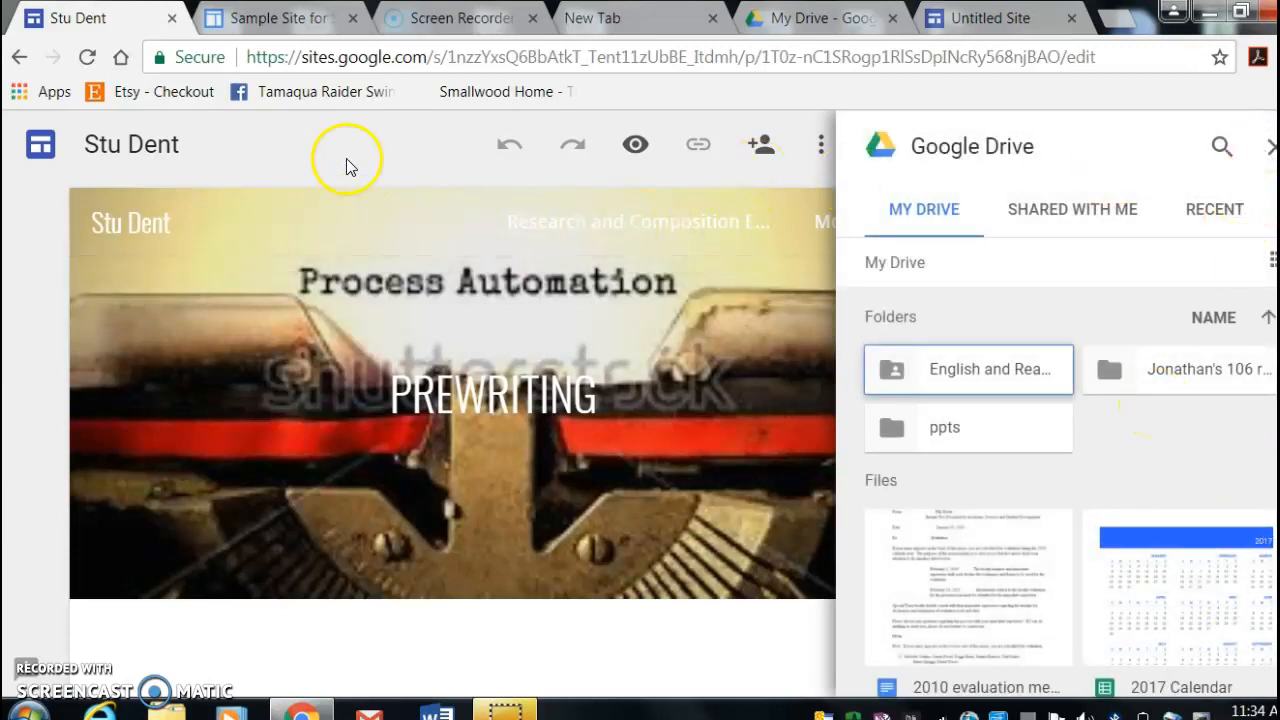
click(270, 135)
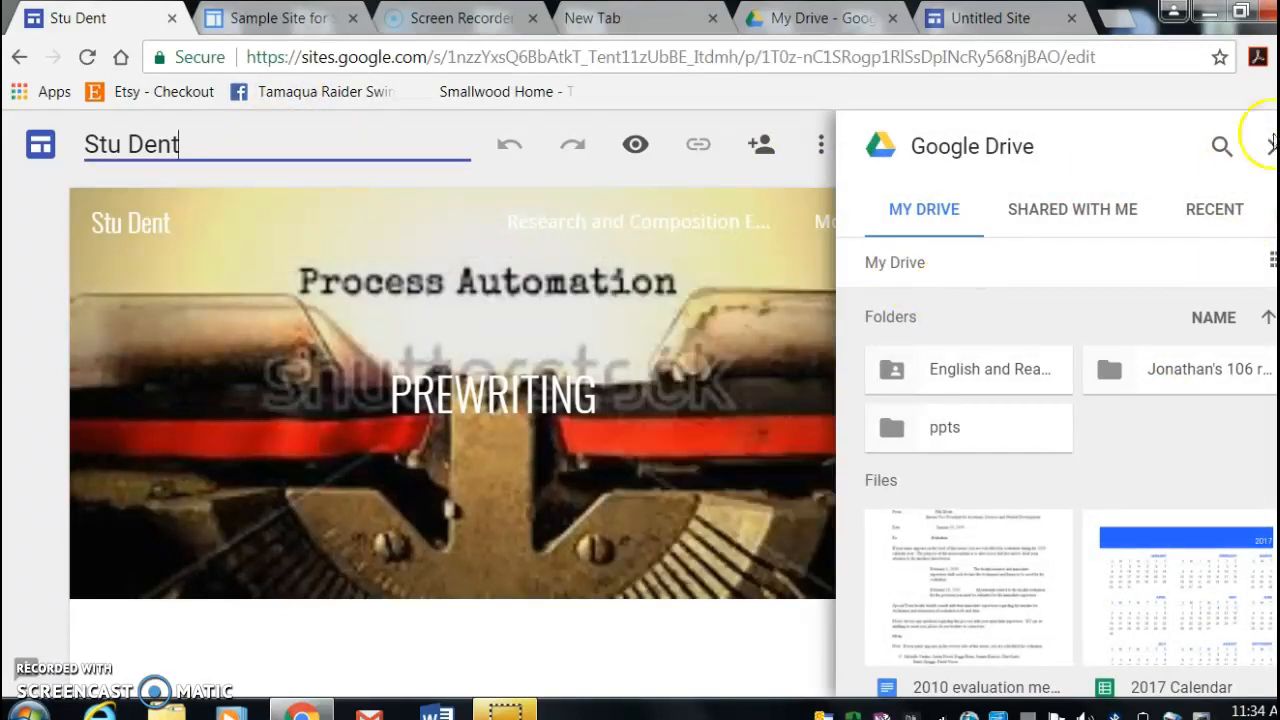
click(1268, 152)
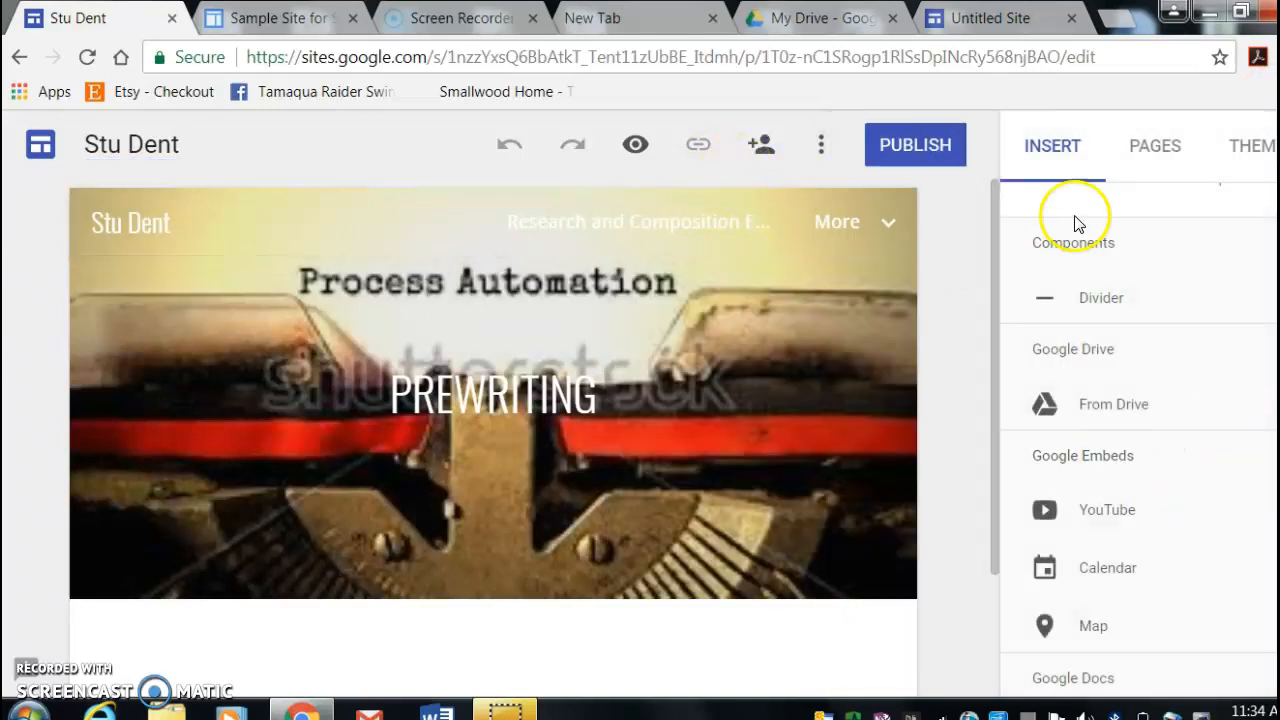
click(1156, 148)
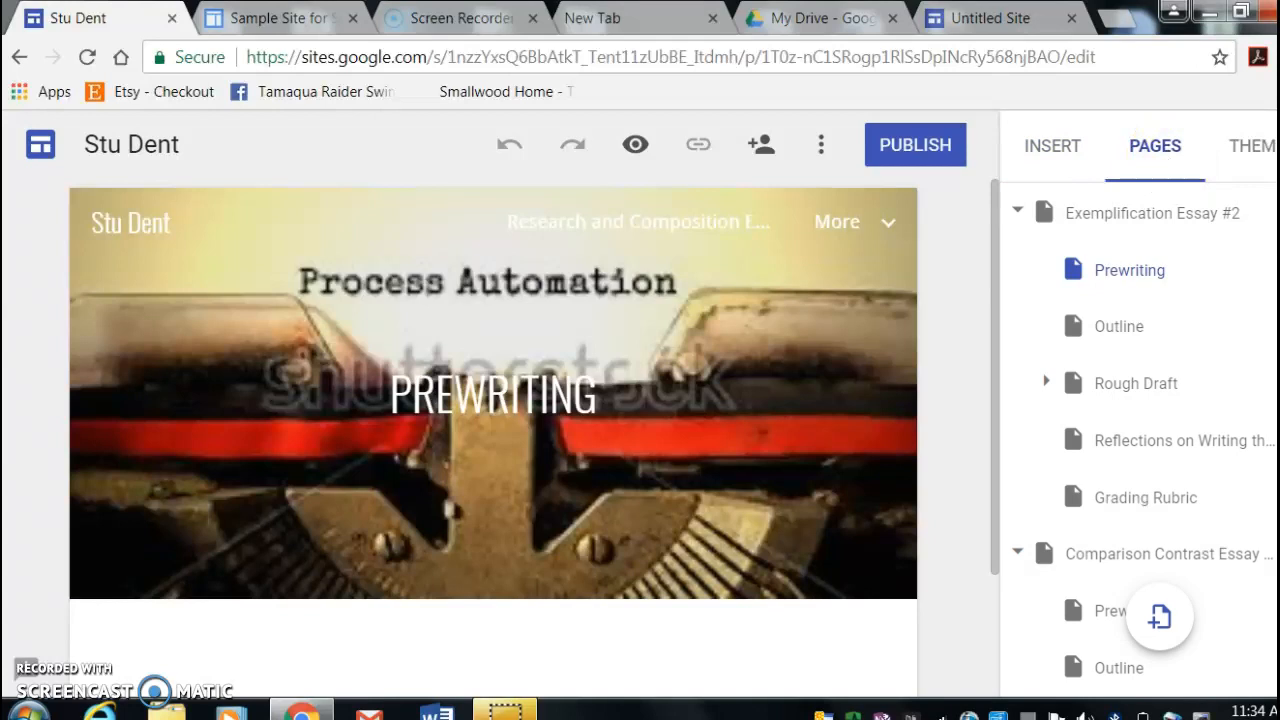
- Open the Comparison Contrast Essay #3 page for editing
scroll(1140, 440, down, 1)
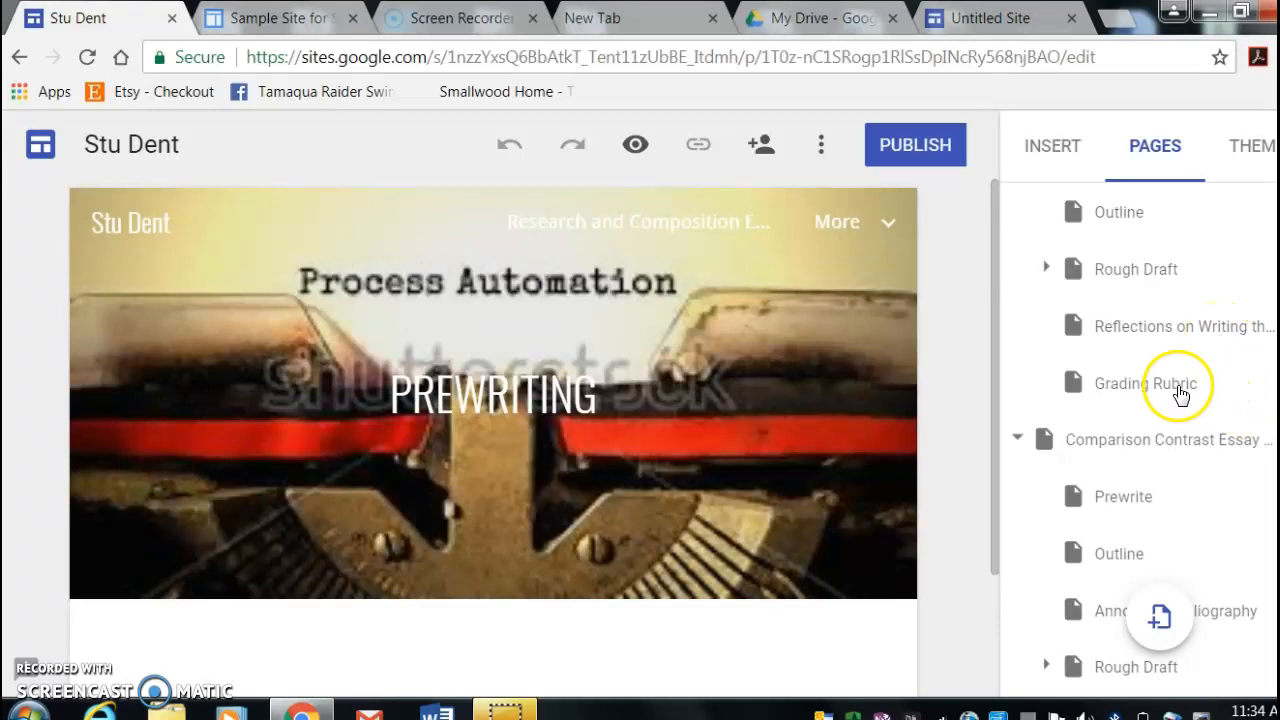
scroll(1180, 395, down, 2)
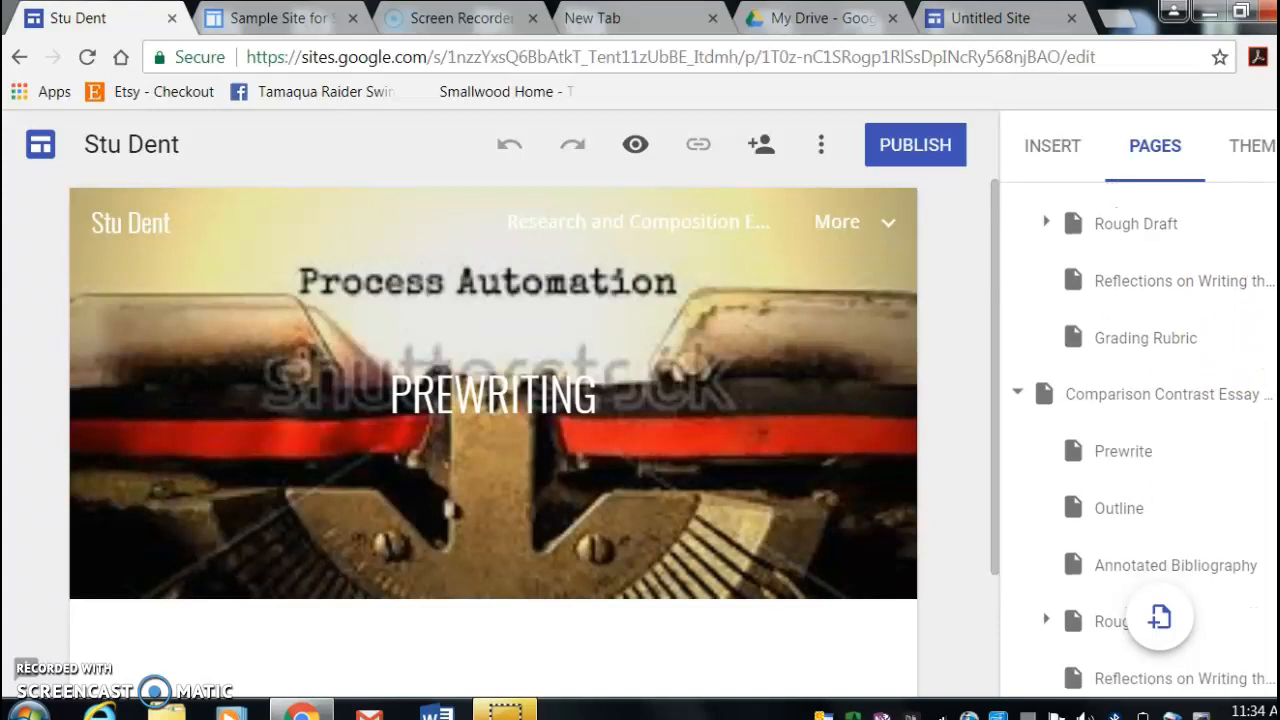
scroll(1144, 427, down, 1)
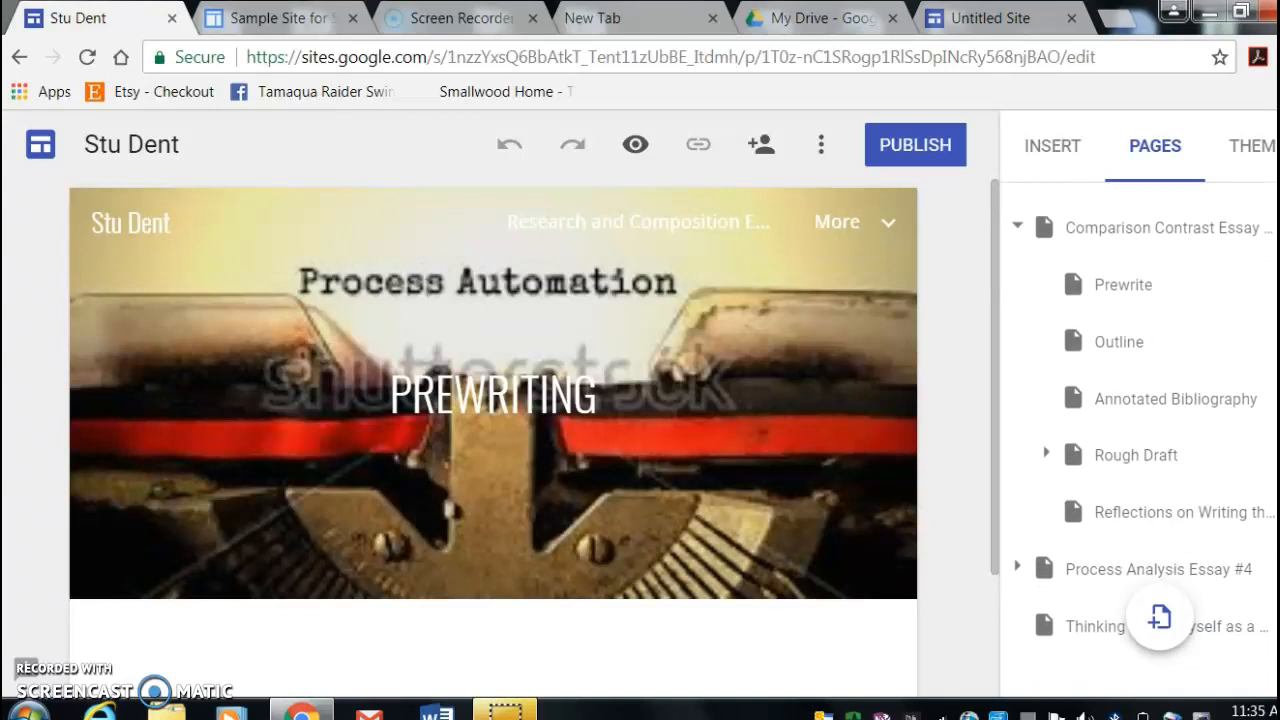
click(1209, 231)
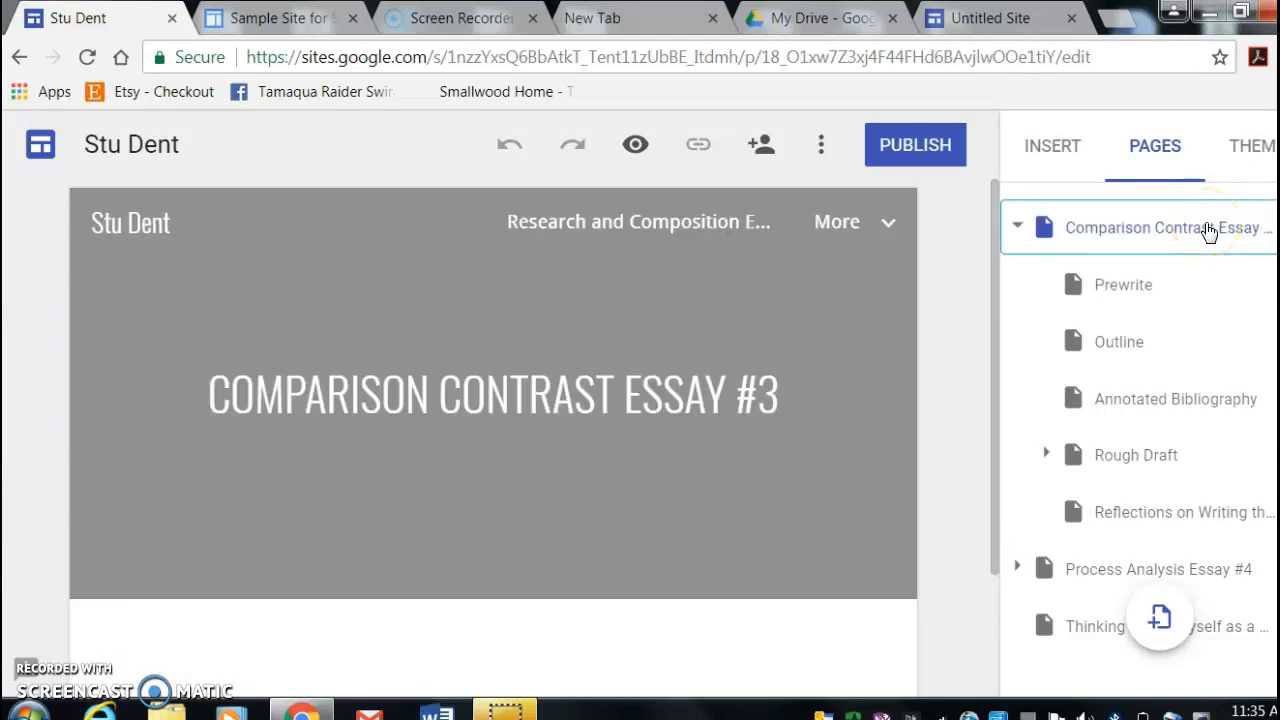
- Upload the picture MP900442310 from the June 2006 group of the Pictures library as the header image of Comparison Contrast Essay #3
mouse_move(449, 394)
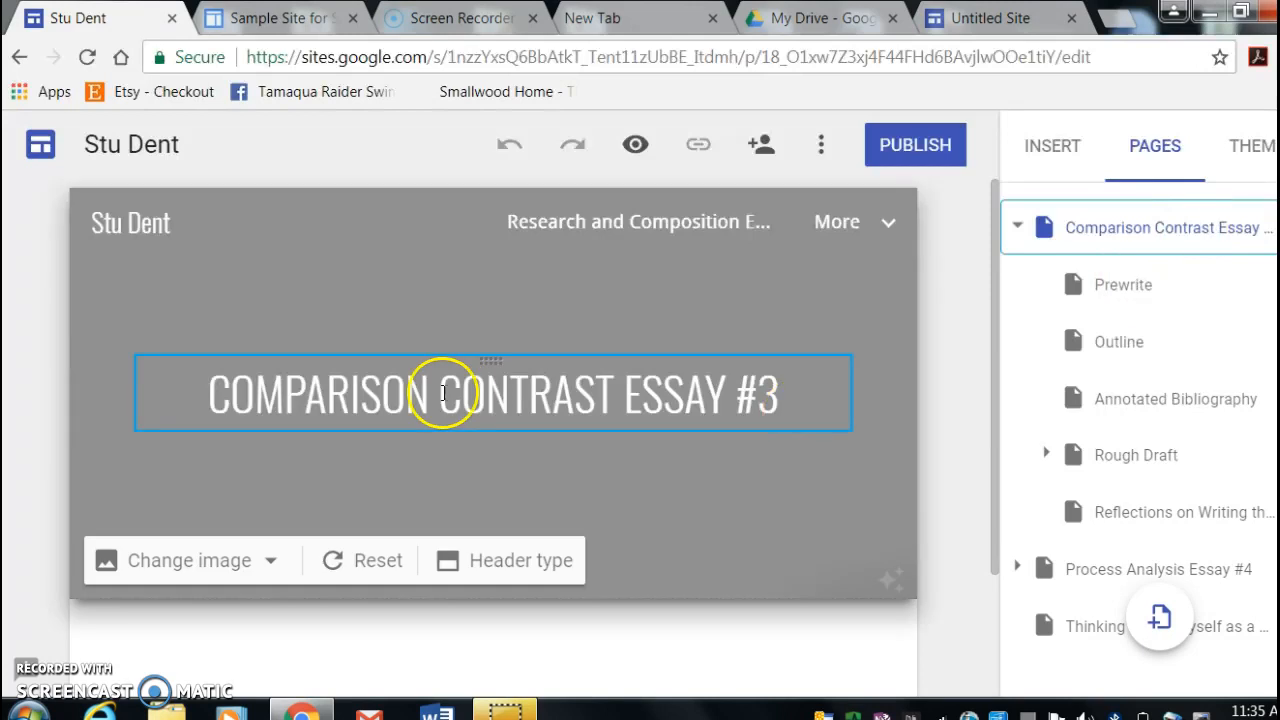
click(172, 570)
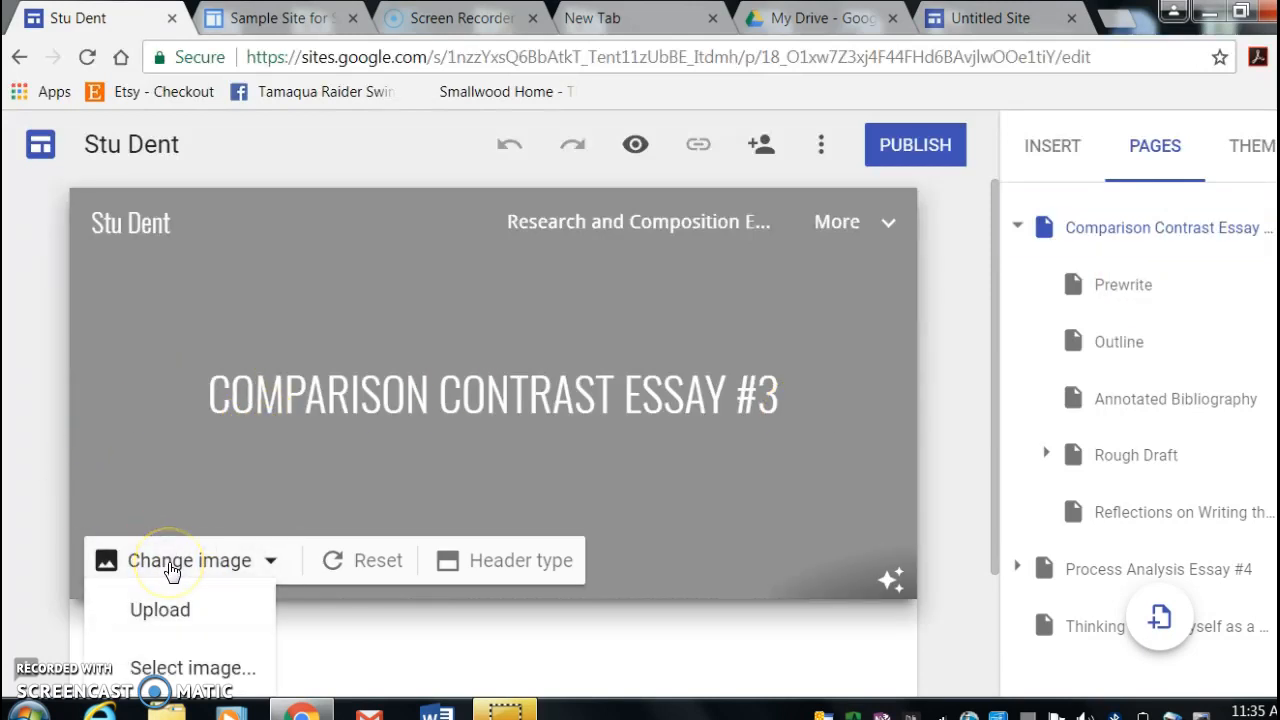
click(366, 662)
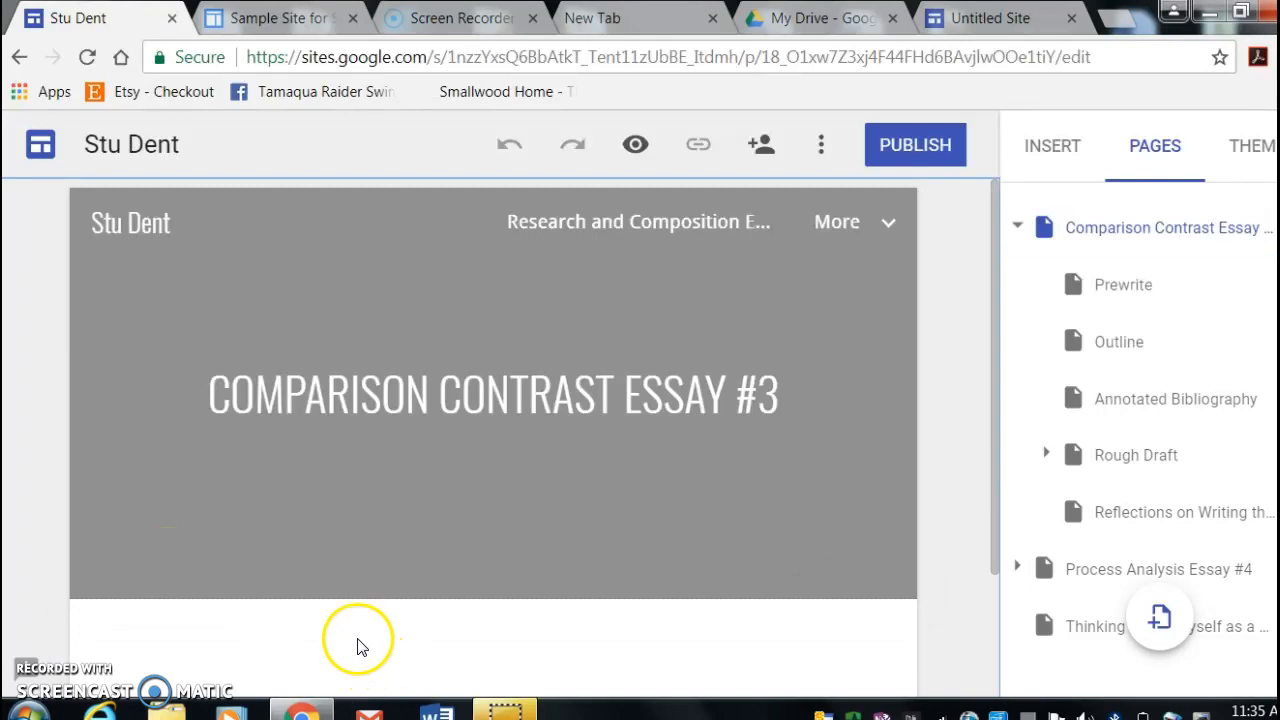
mouse_move(314, 586)
click(204, 578)
click(185, 620)
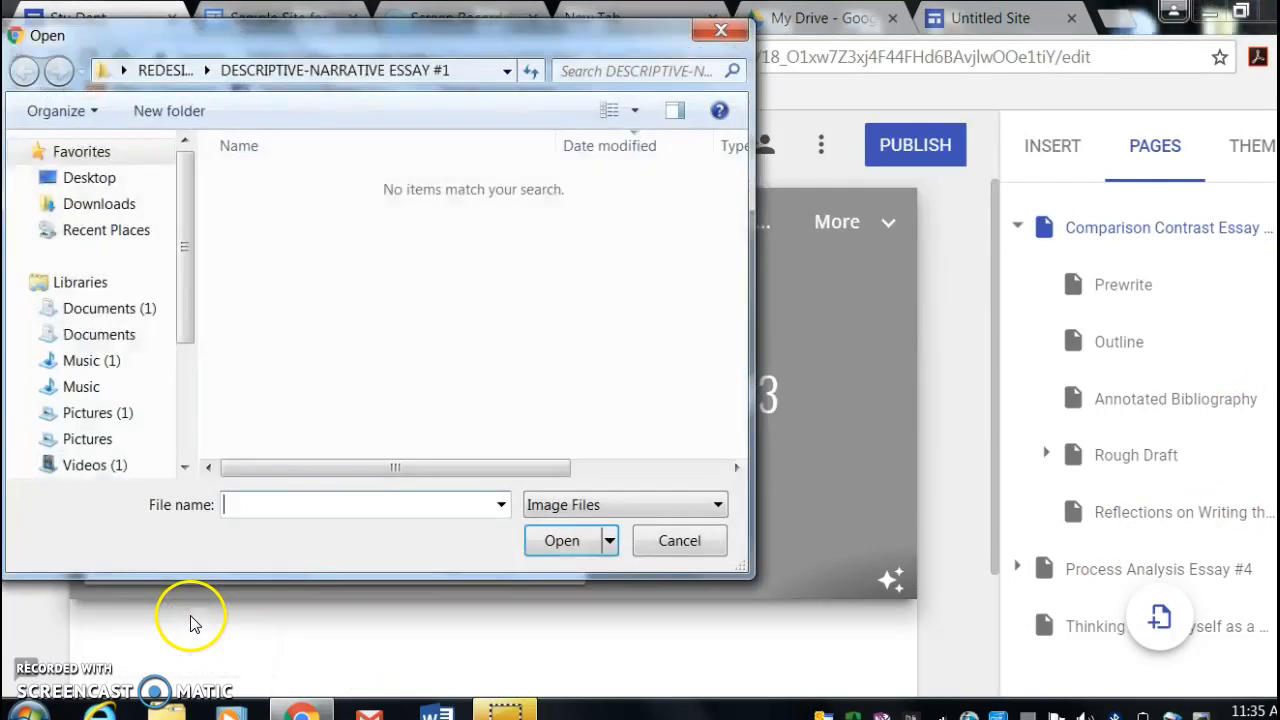
click(103, 445)
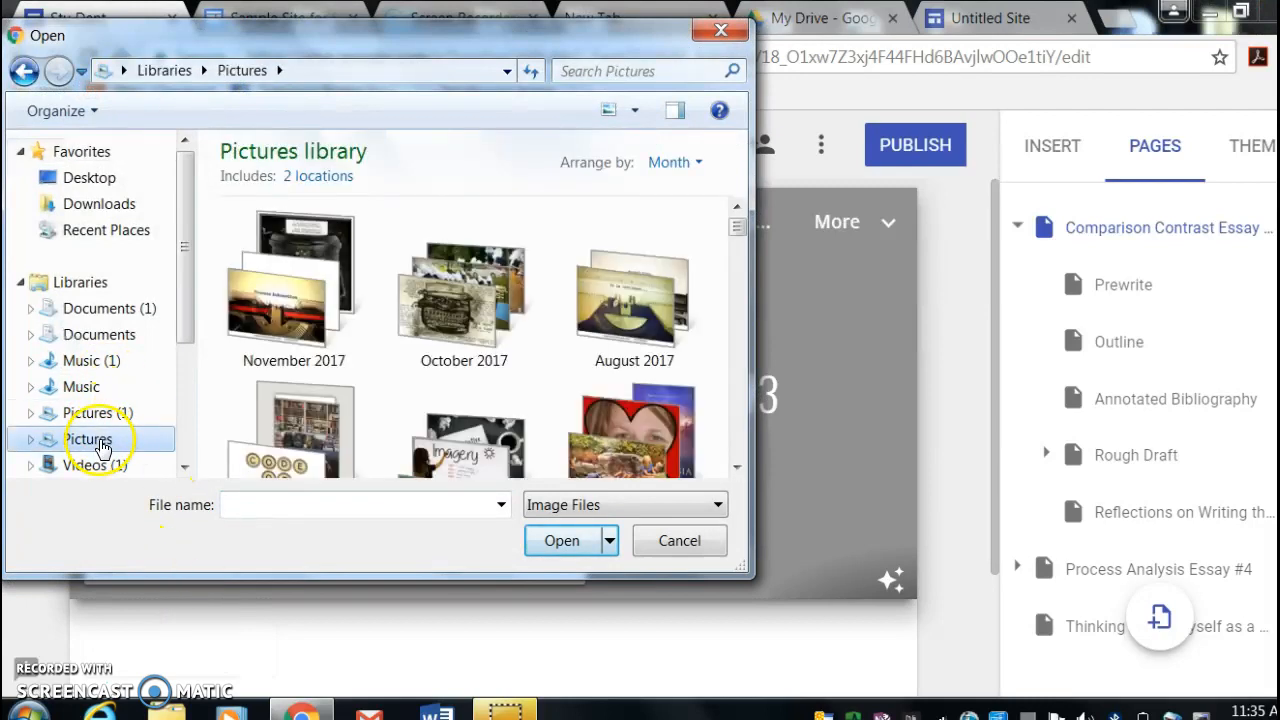
drag(737, 226, 716, 441)
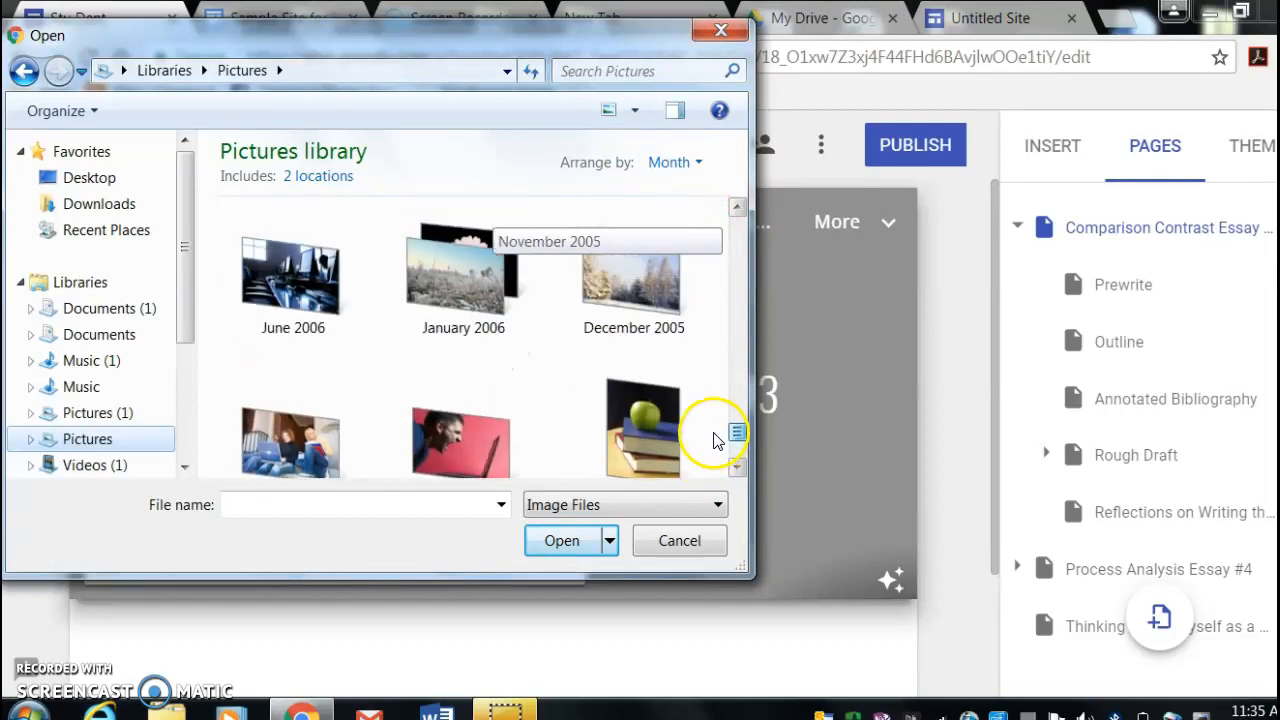
click(305, 275)
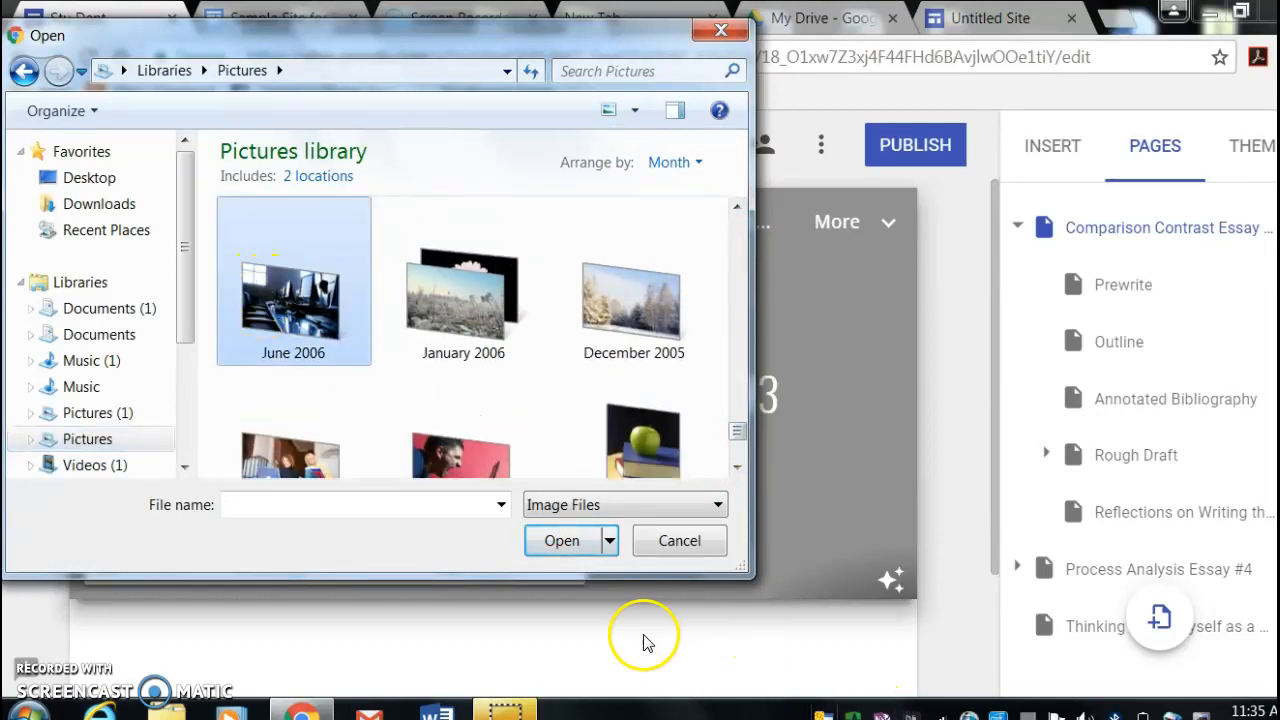
click(555, 543)
click(277, 300)
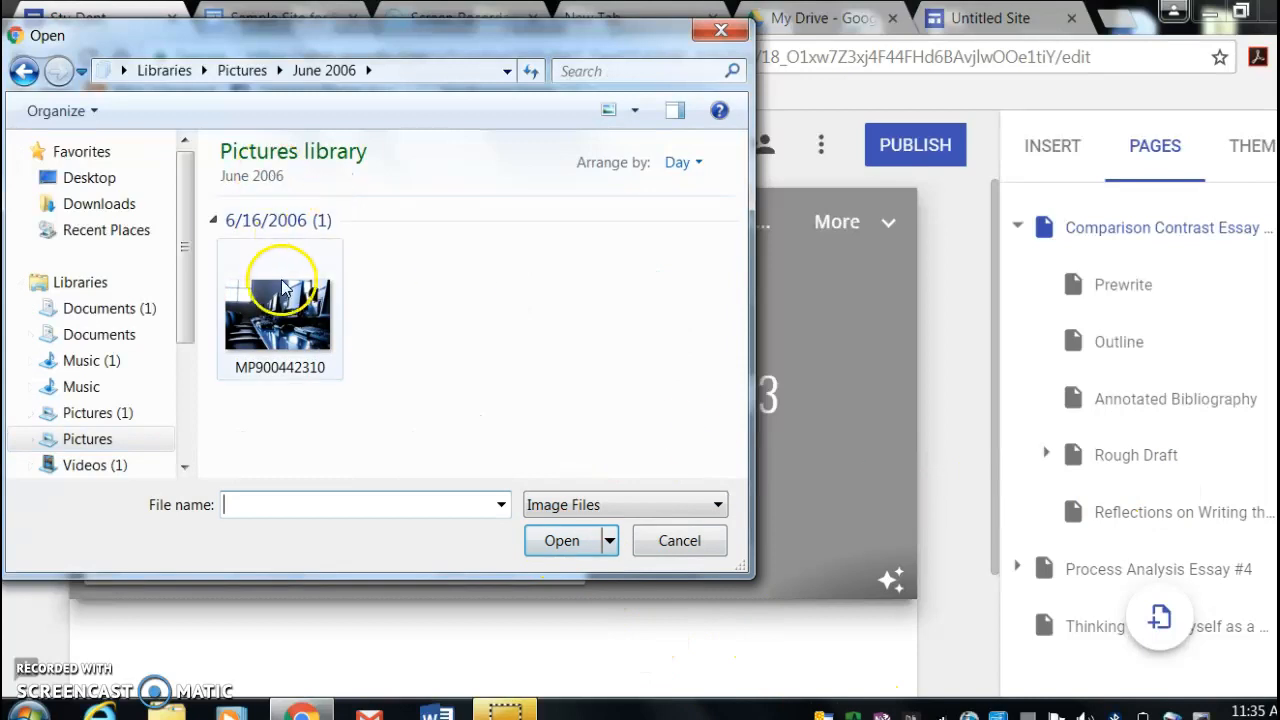
click(564, 545)
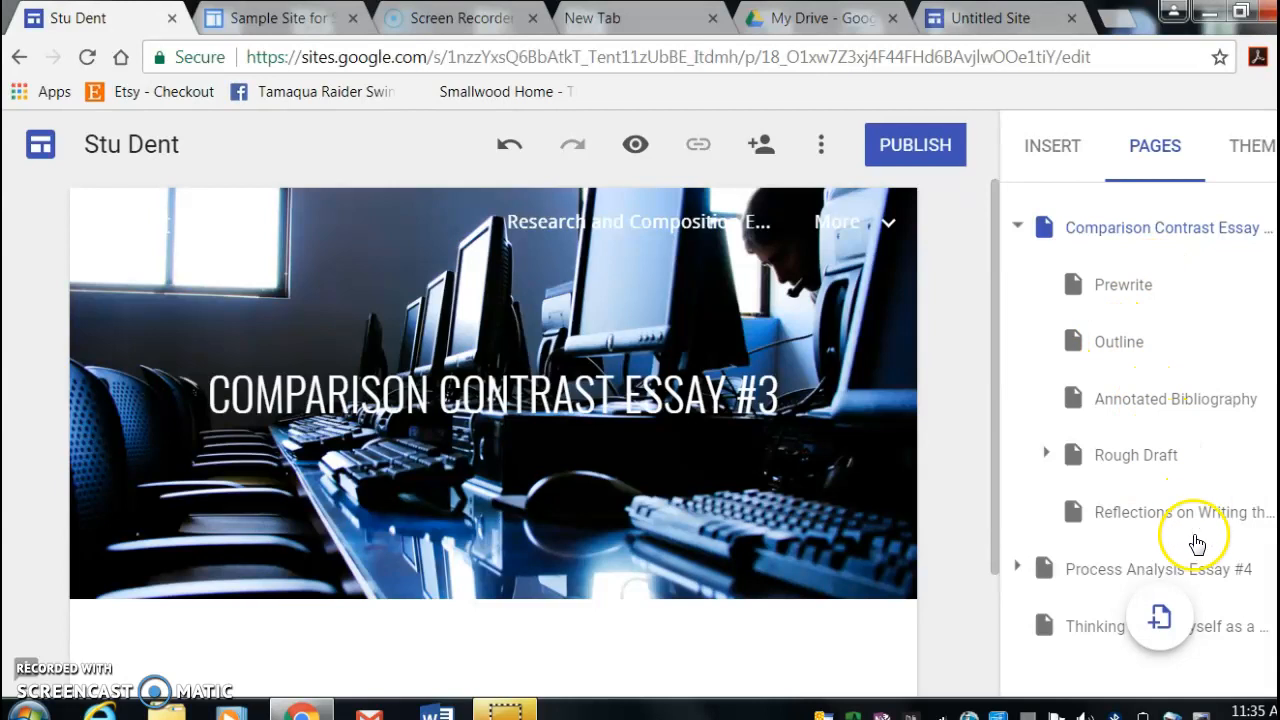
- Create a subpage named Grading Rubric under Comparison Contrast Essay #3
scroll(1140, 410, down, 1)
scroll(1140, 410, up, 1)
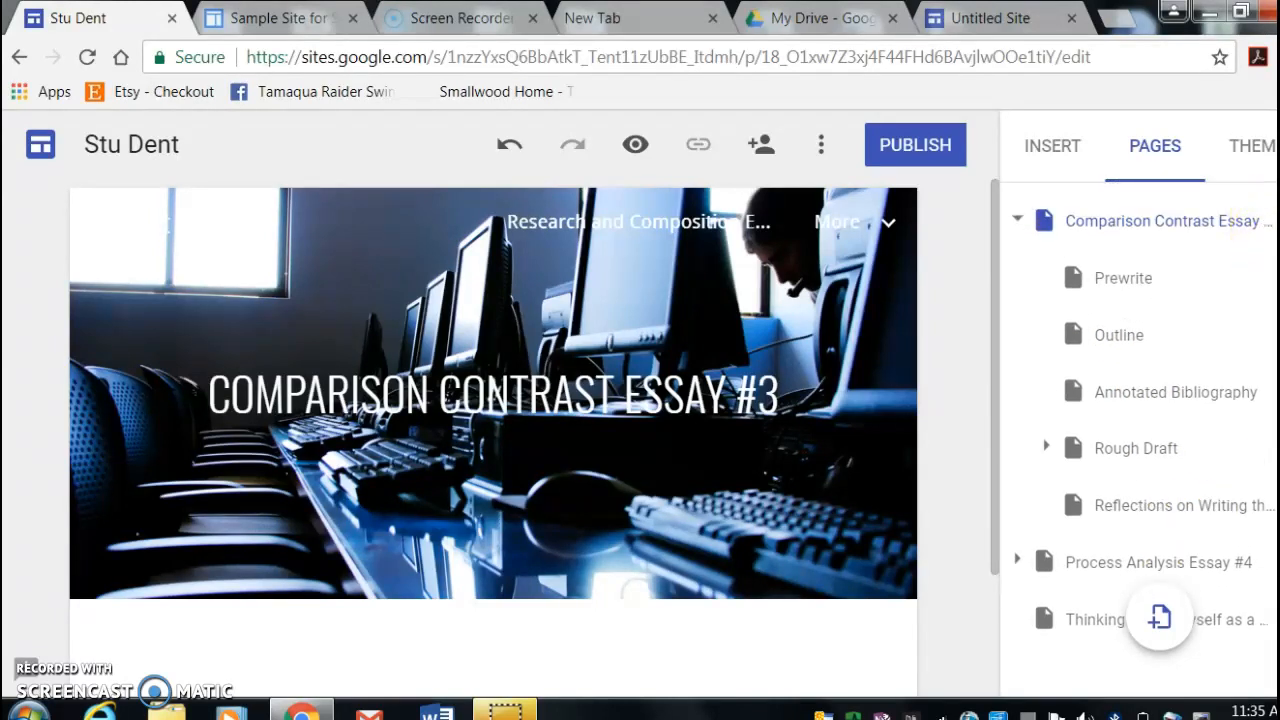
click(1276, 221)
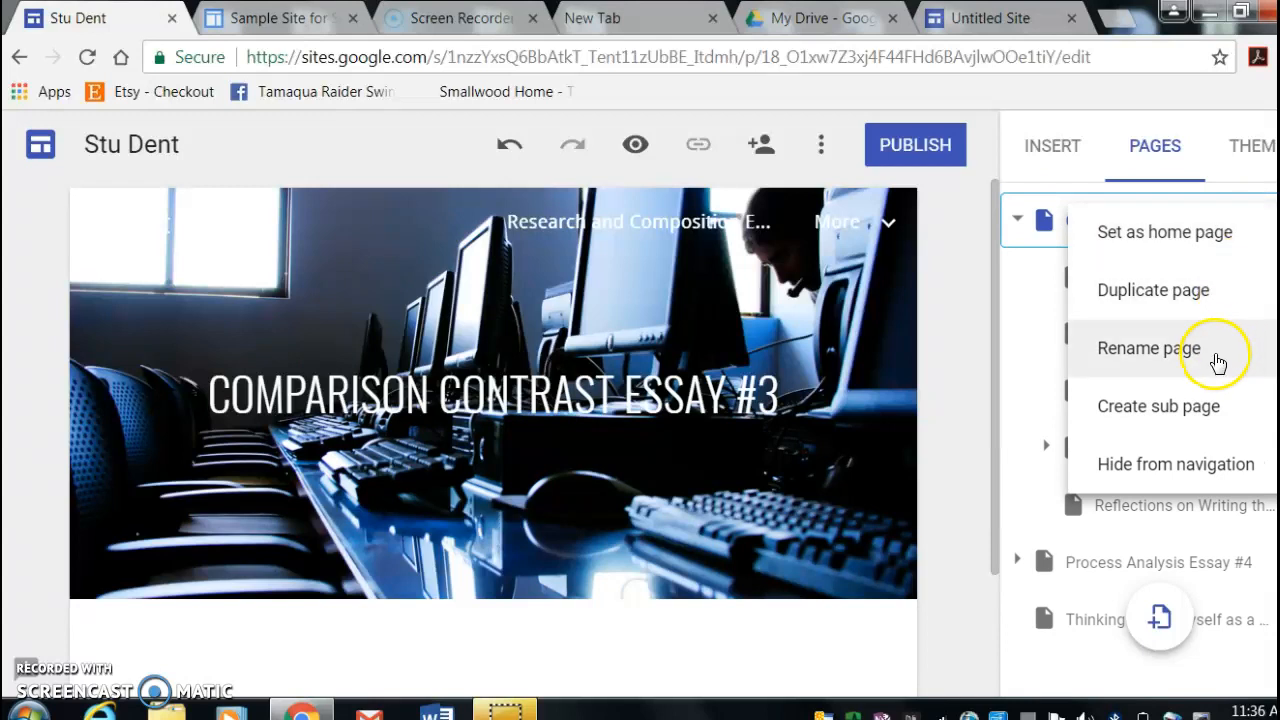
click(1188, 418)
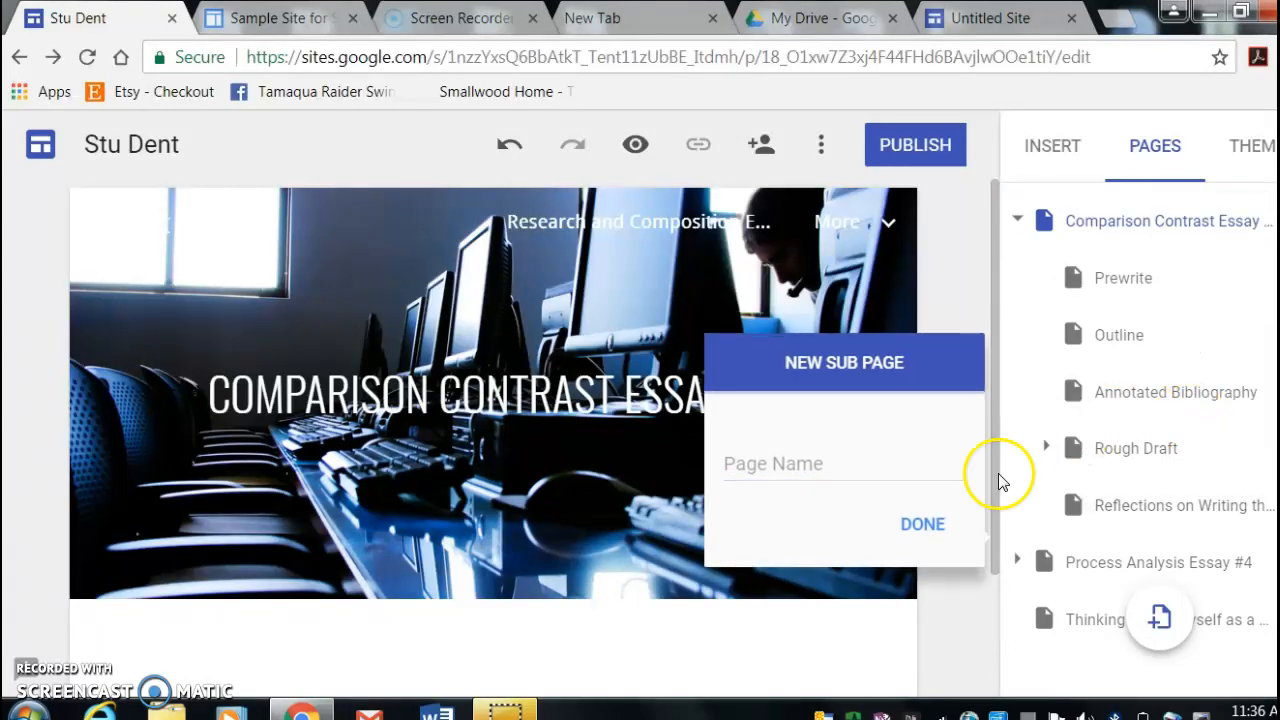
click(810, 457)
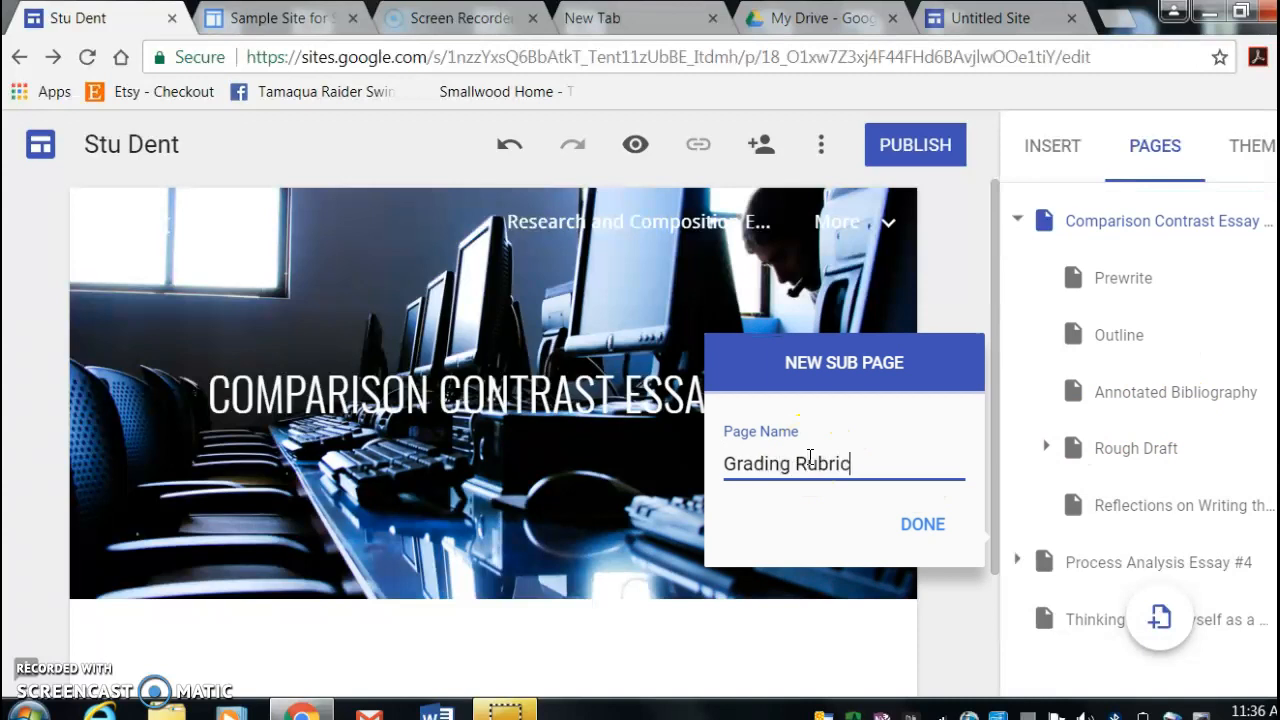
click(925, 528)
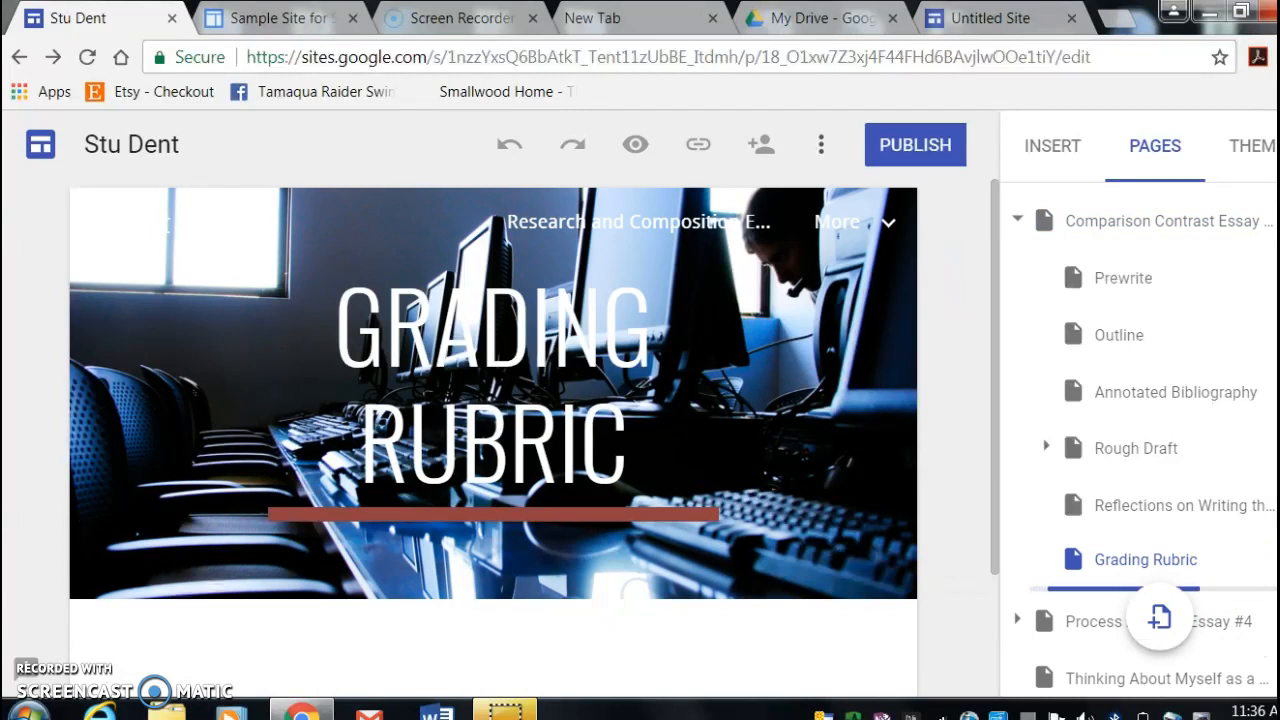
- Expand Process Analysis Essay #4 to check its subpages and create a subpage named Grading Rubric under it
scroll(1140, 440, down, 2)
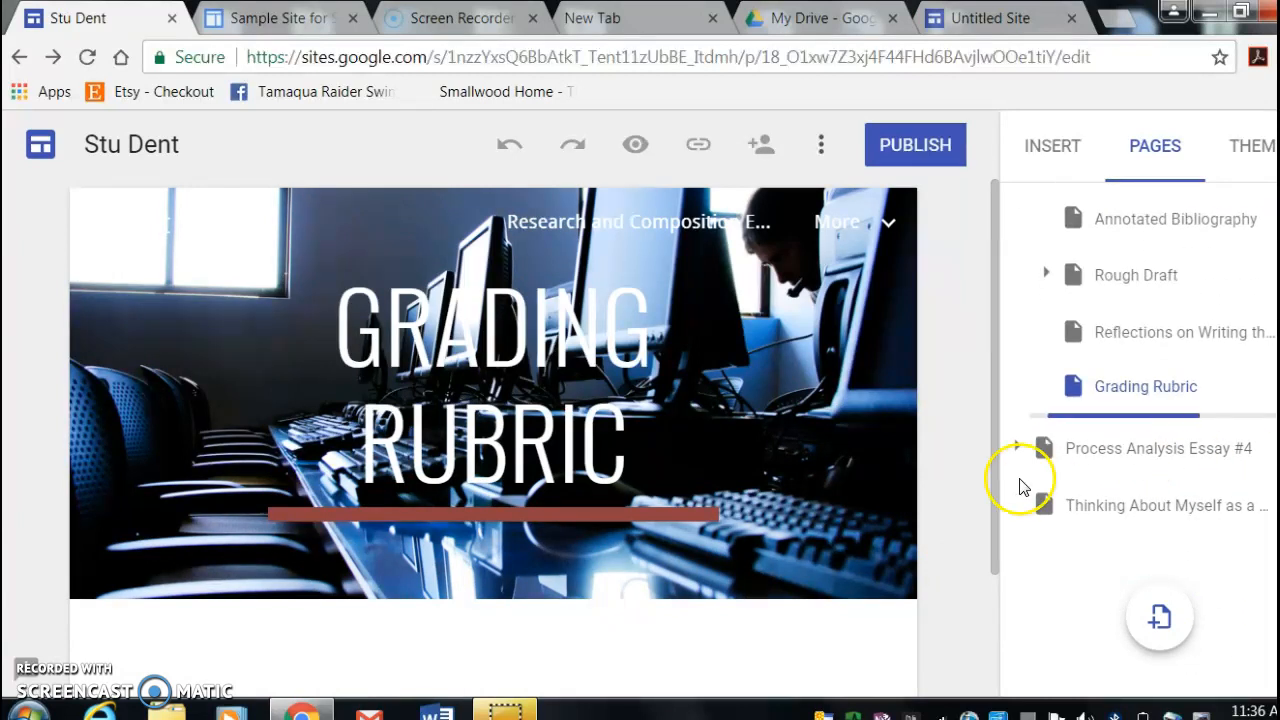
click(1018, 449)
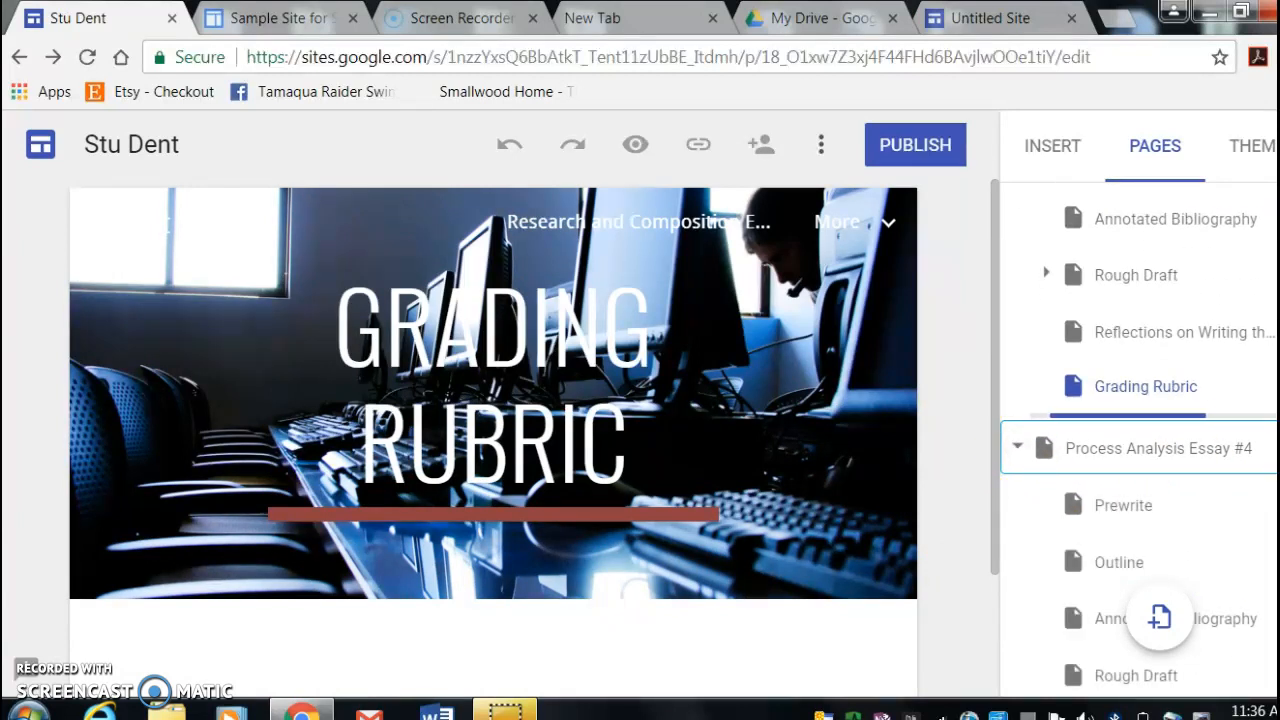
scroll(1140, 440, down, 3)
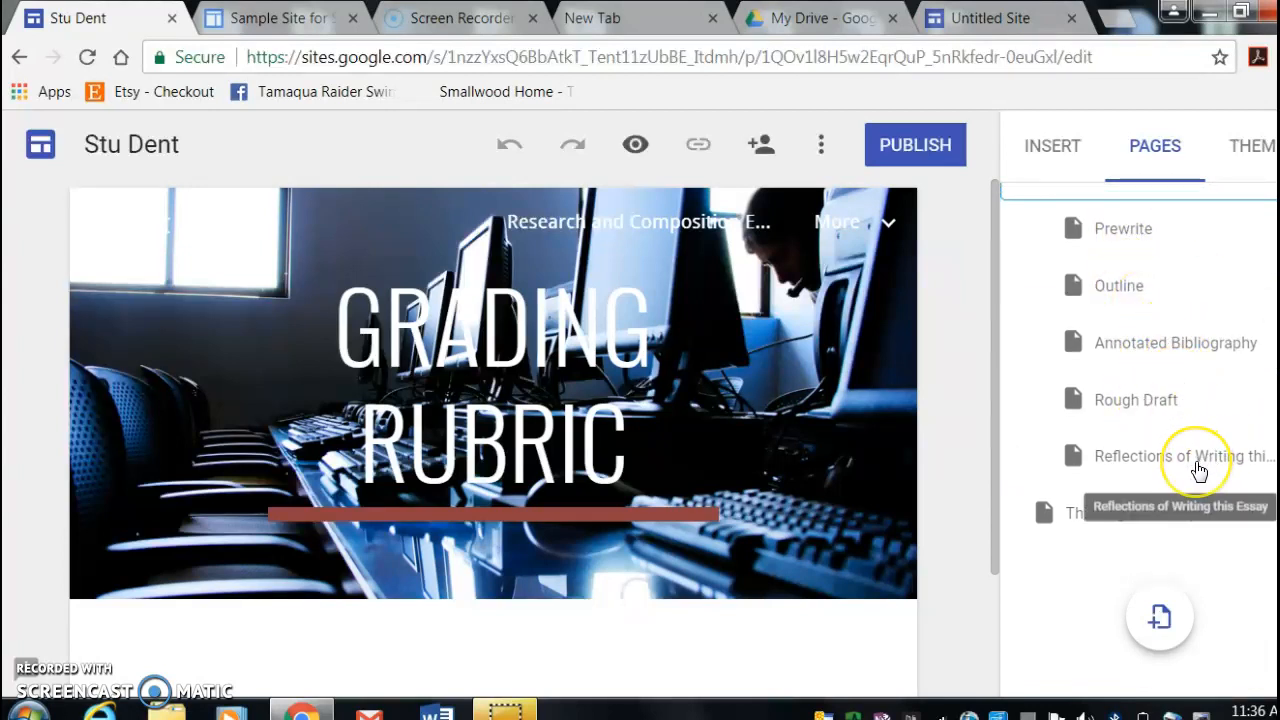
scroll(1199, 471, up, 1)
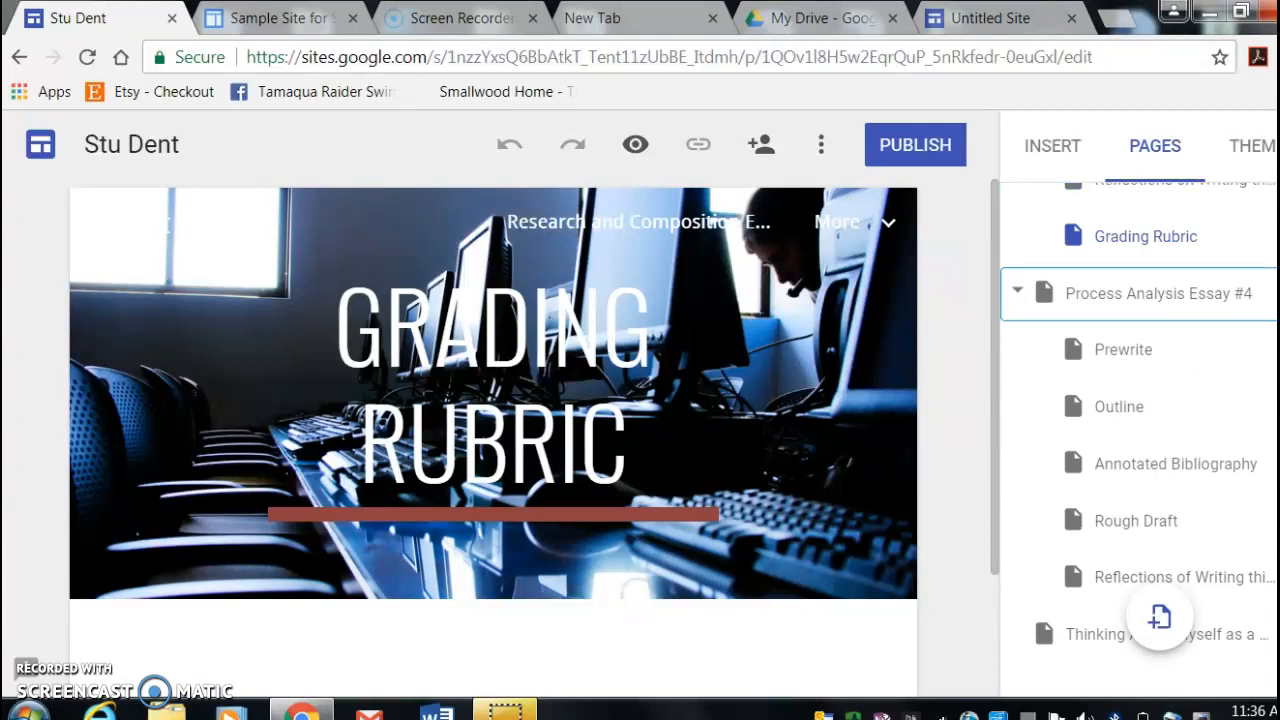
click(1277, 293)
click(1222, 479)
click(820, 530)
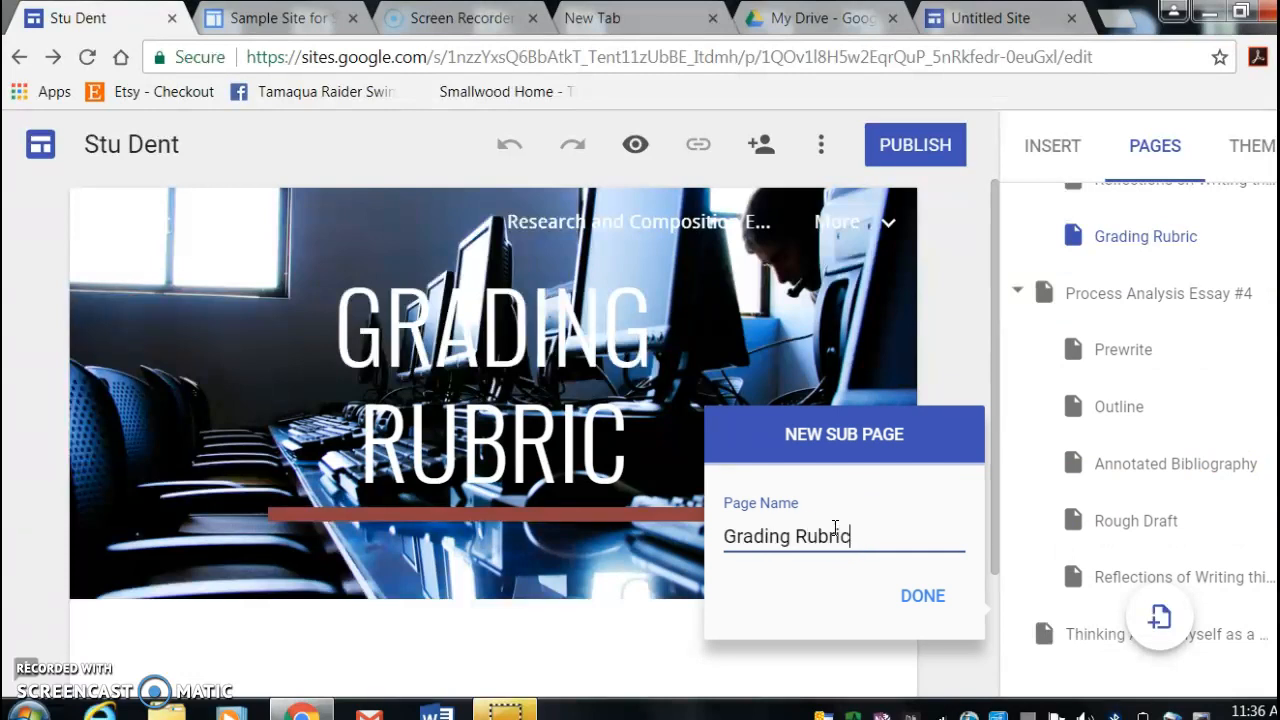
click(915, 600)
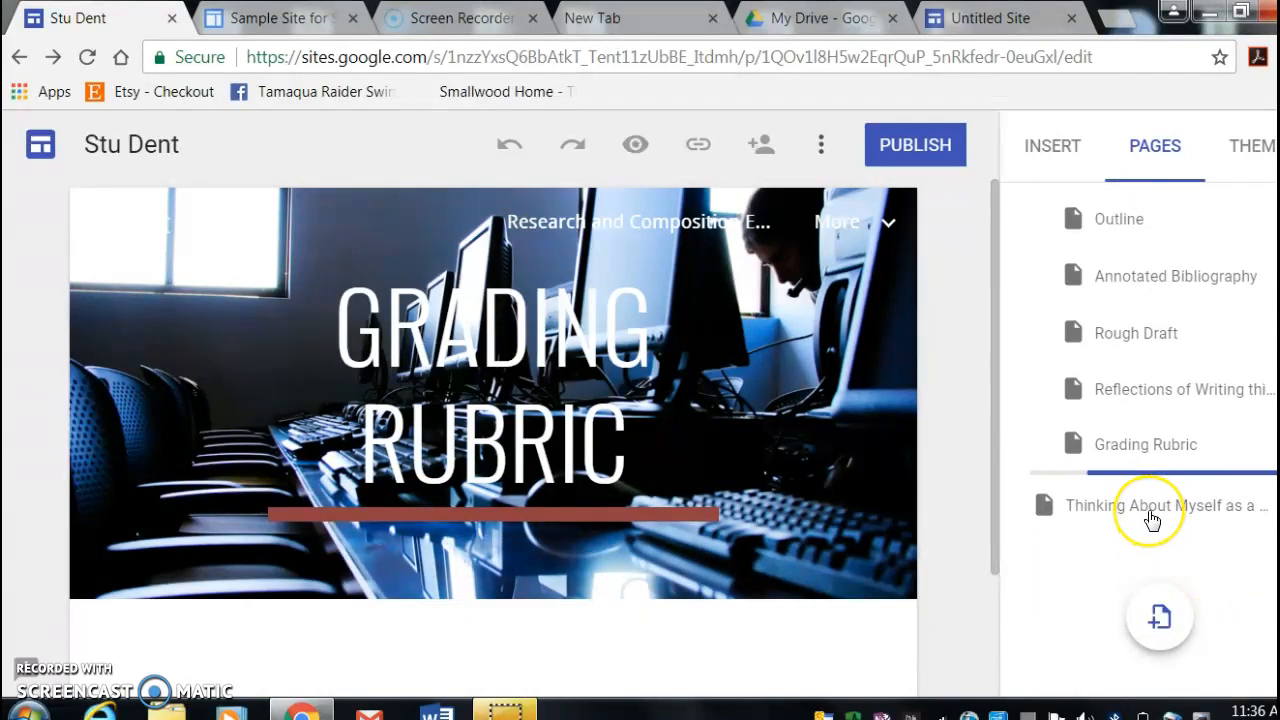
- Open the Thinking About Myself as a Writer page and upload j0422409 from the Microsoft Clip Organizer folder as its header image
click(1152, 519)
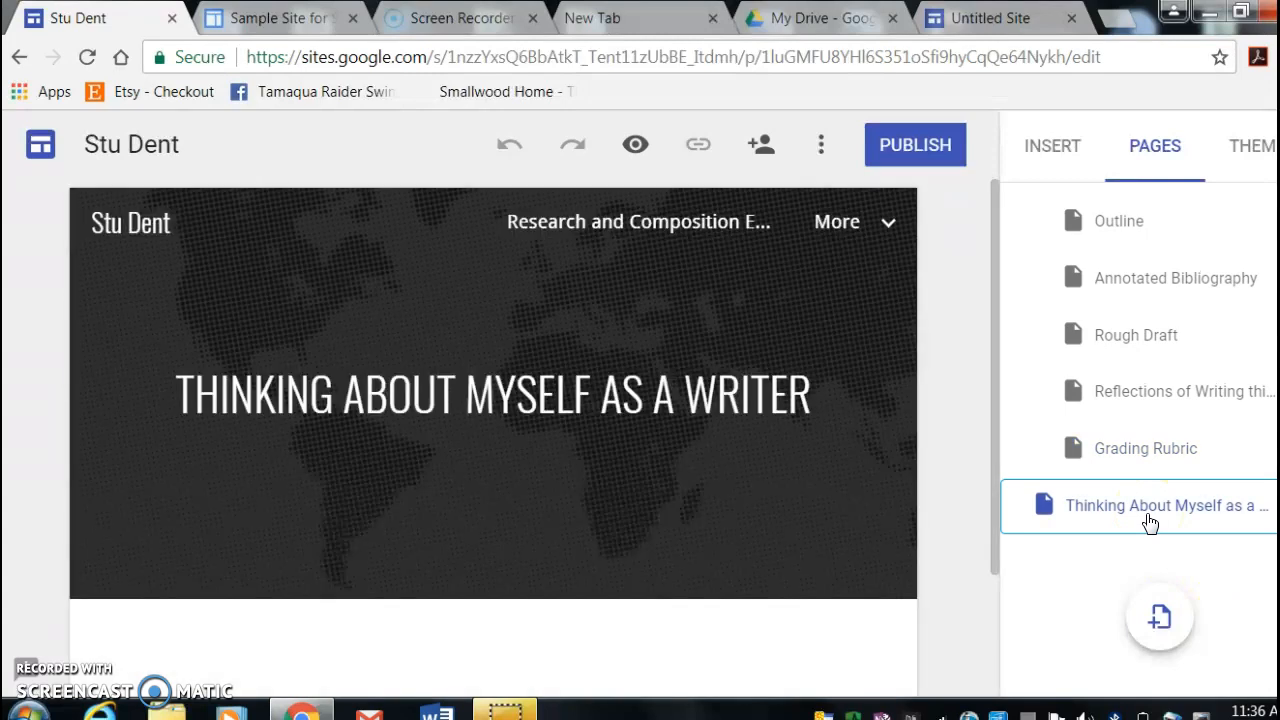
click(223, 560)
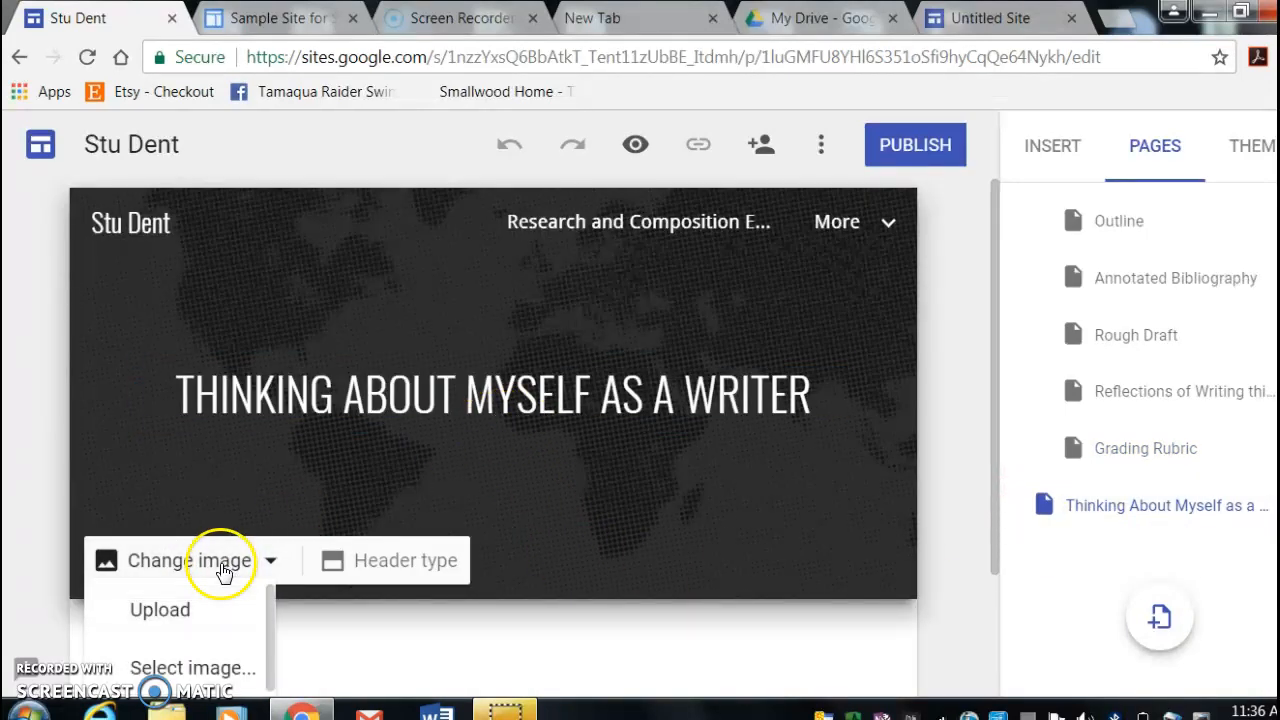
click(214, 612)
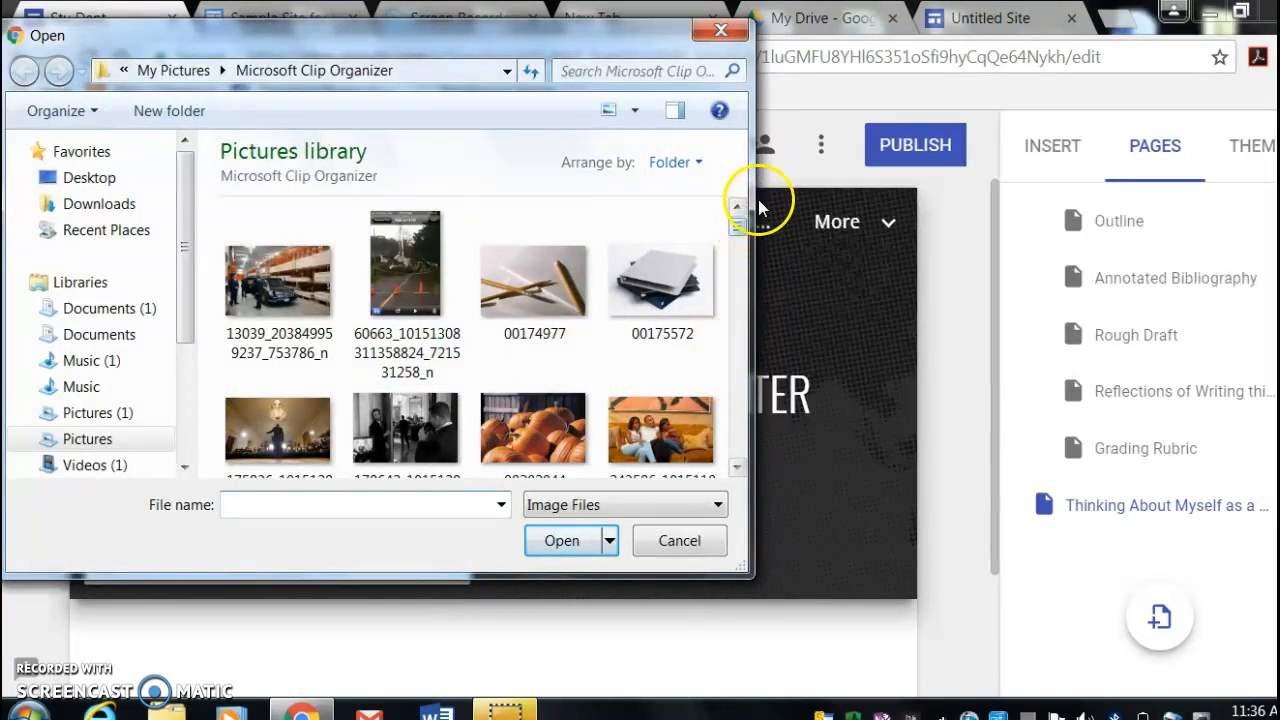
drag(737, 224, 749, 294)
click(415, 295)
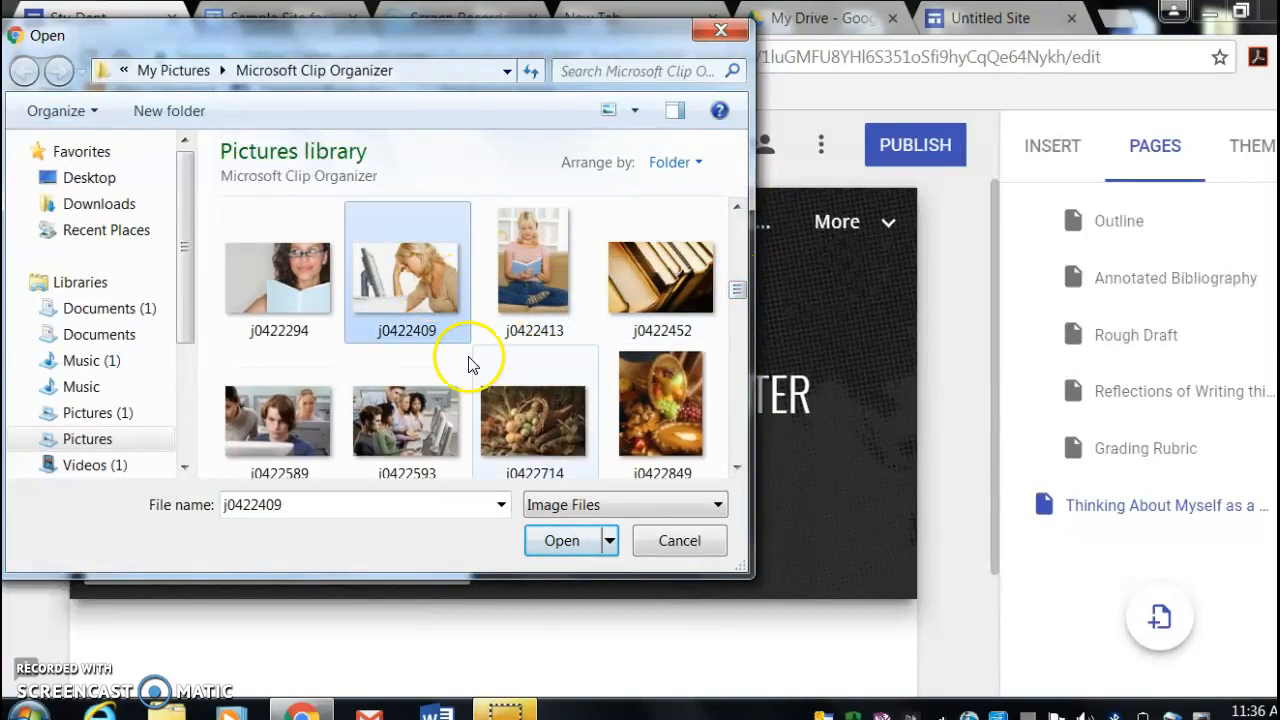
click(562, 540)
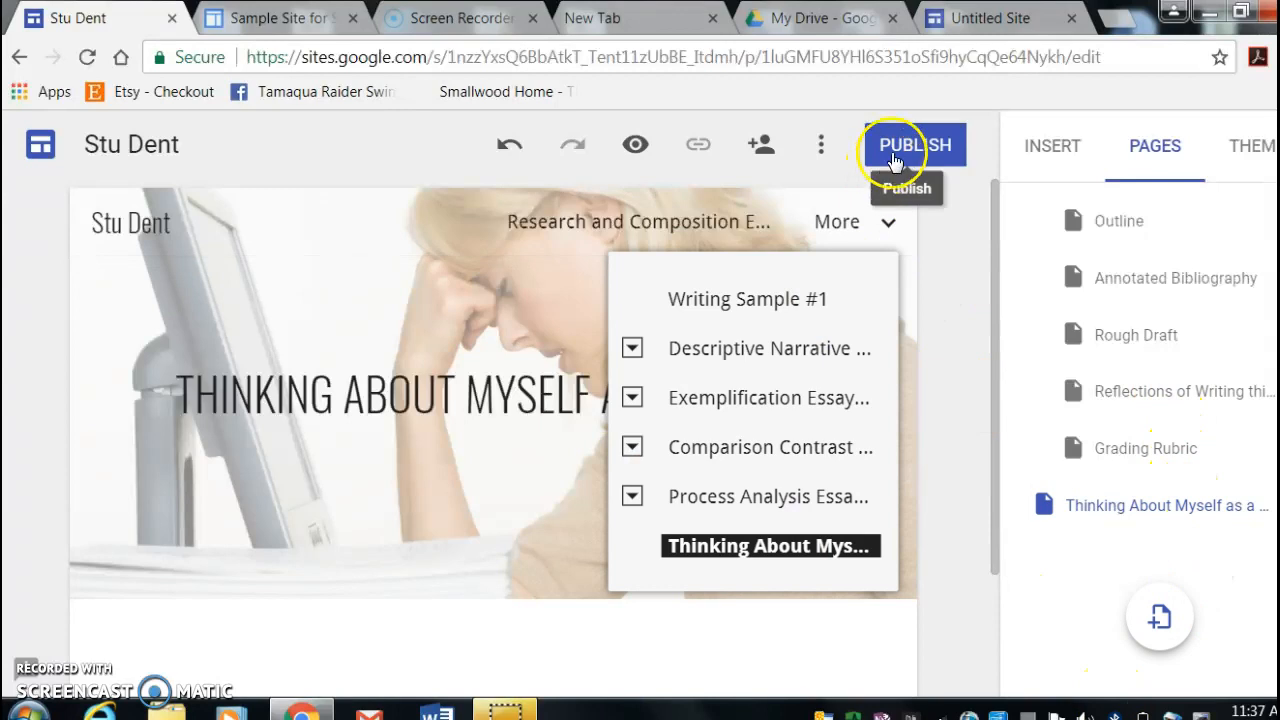
- Start publishing the site and replace its web address with "eportfolio-" followed by the owner's surname
click(895, 160)
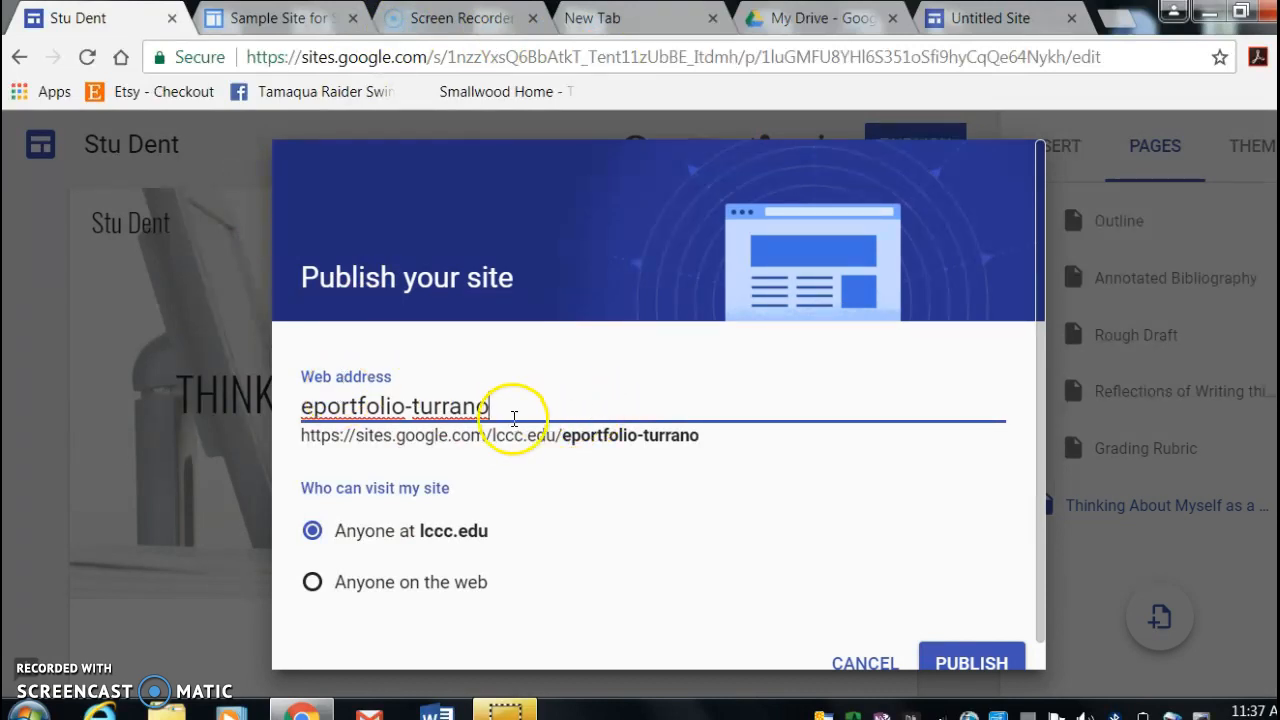
drag(514, 408, 251, 400)
key(BackSpace)
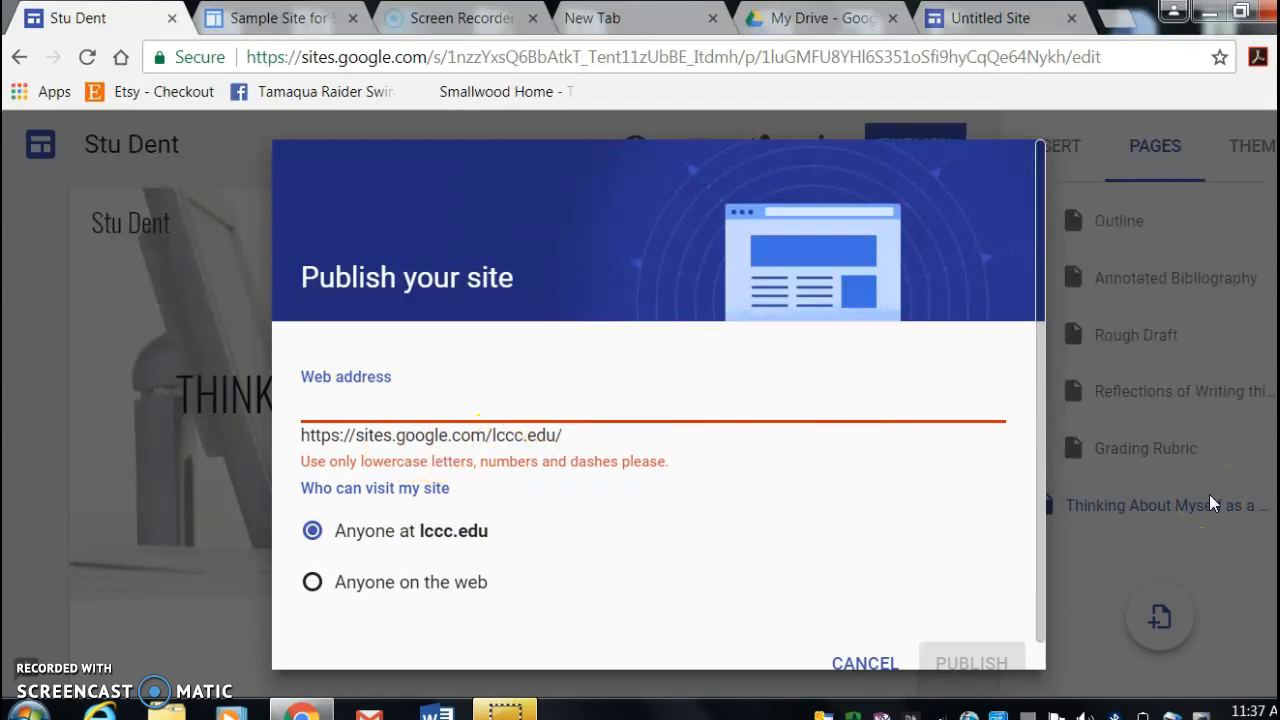
text(eport)
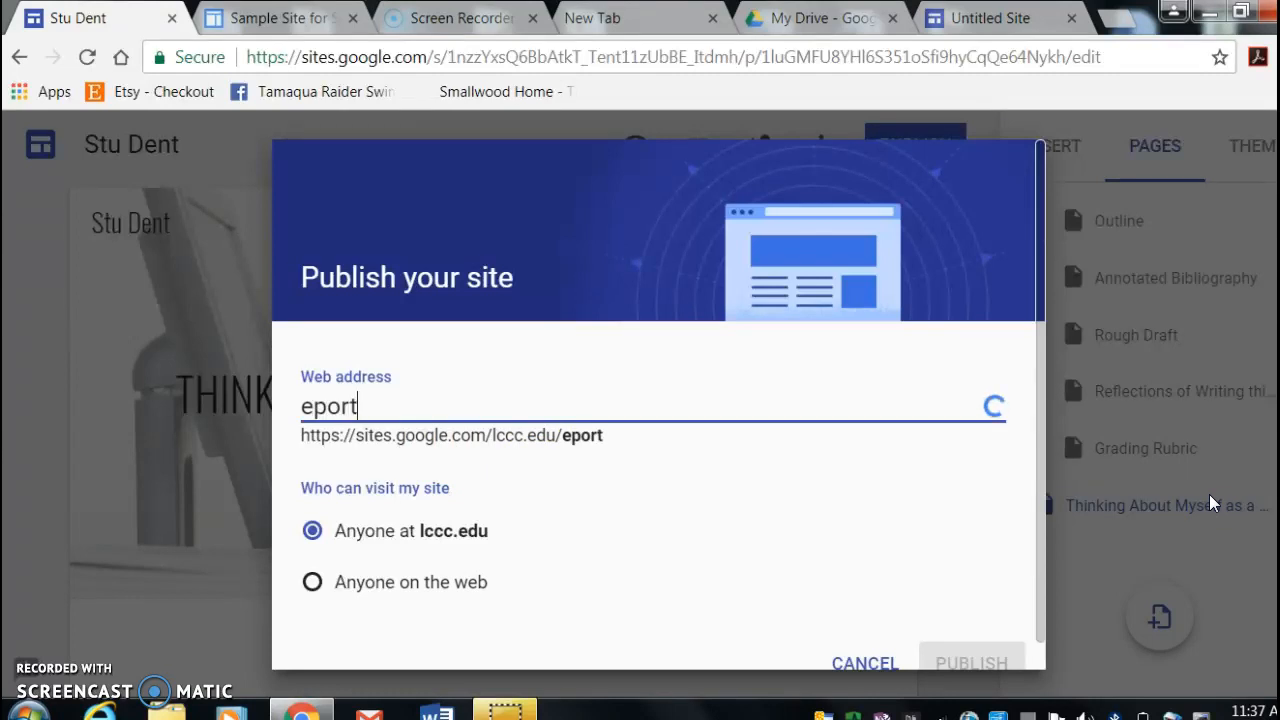
text(folio-turrano)
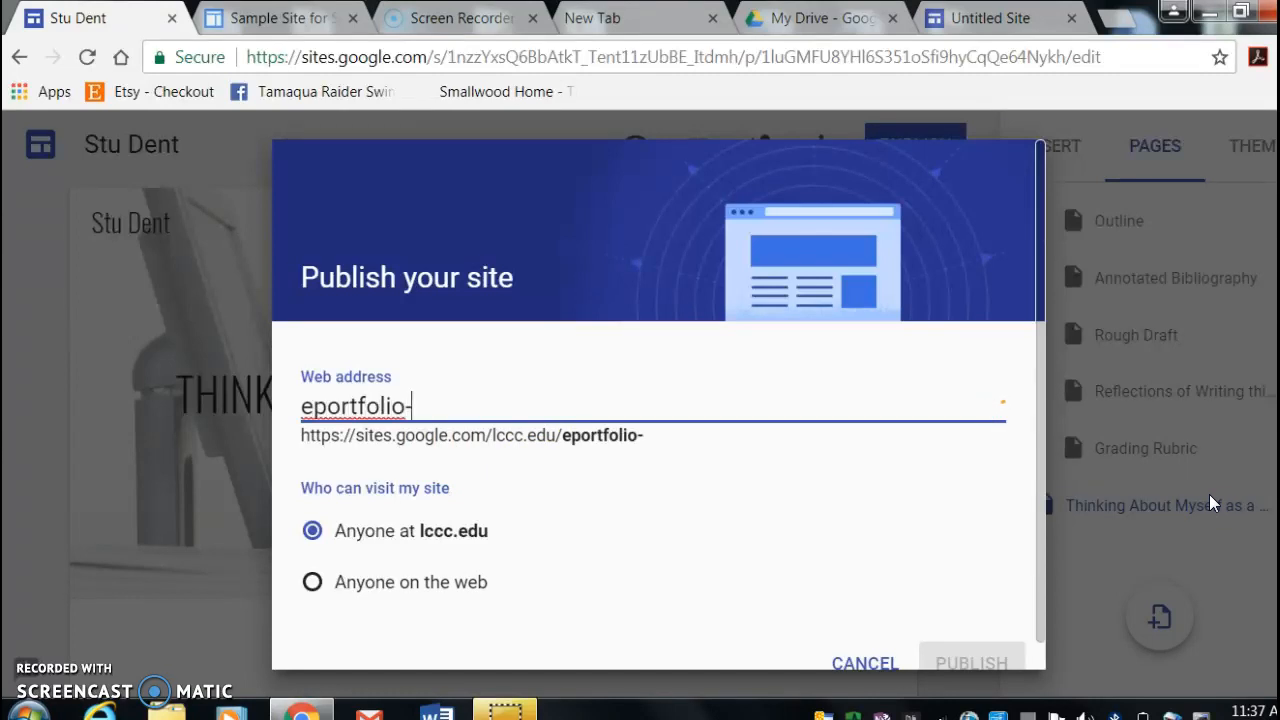